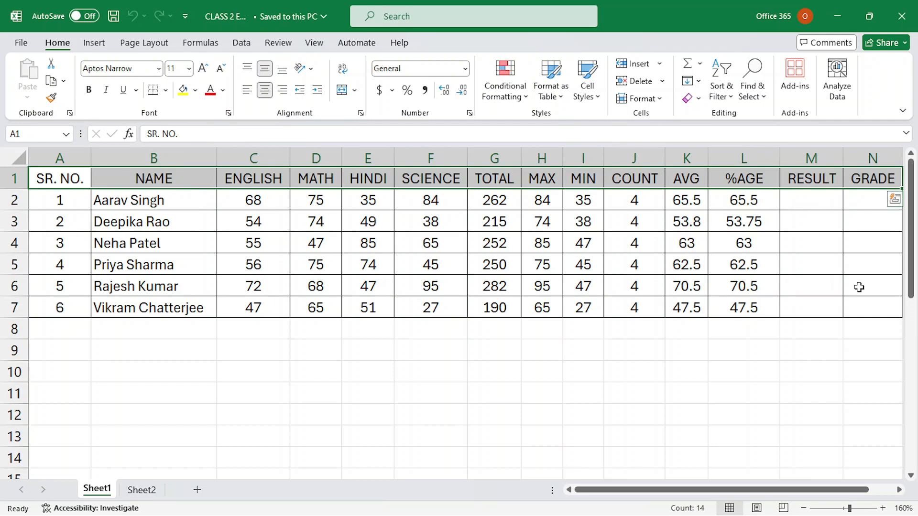
# Format the header row A1:N1 with a yellow fill and bold red text.
pyautogui.click(182, 89)
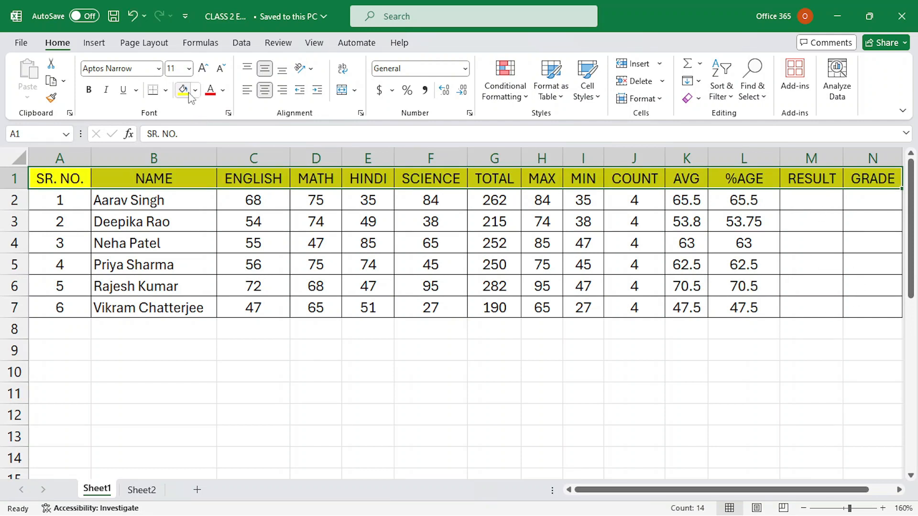
pyautogui.click(210, 91)
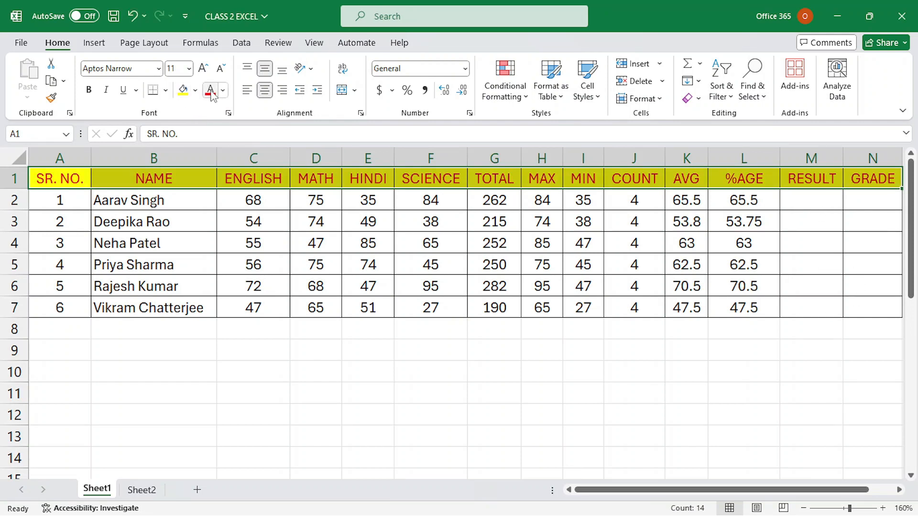
pyautogui.click(93, 93)
# Fill the student data rows A2:N7 with light blue.
pyautogui.moveTo(61, 199); pyautogui.dragTo(852, 308)
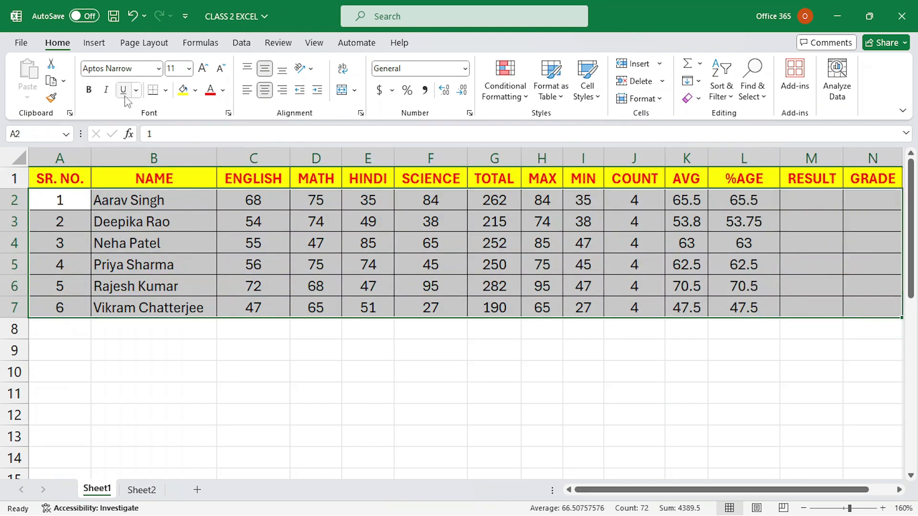
pyautogui.click(195, 90)
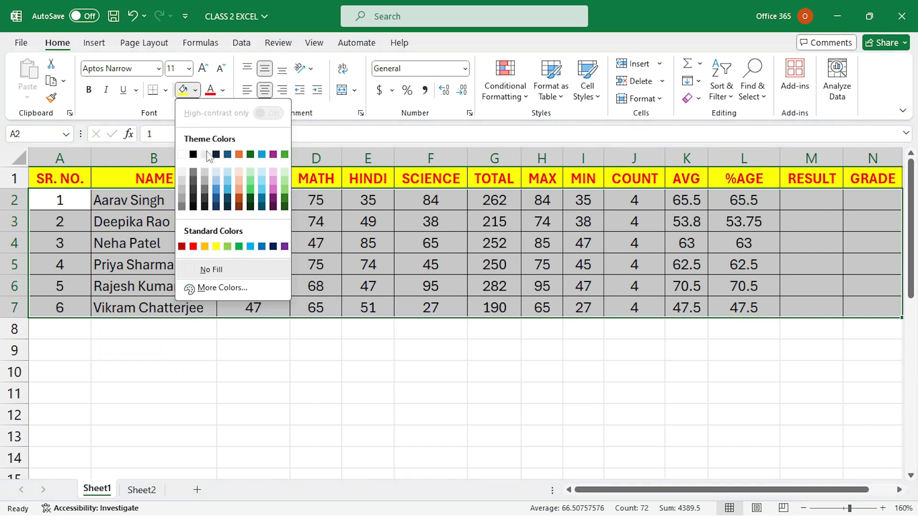
pyautogui.click(215, 173)
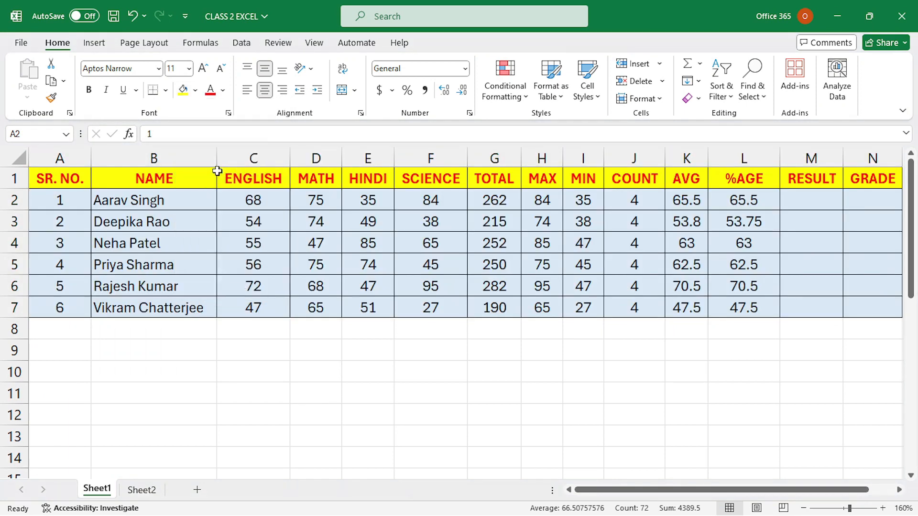
pyautogui.click(831, 283)
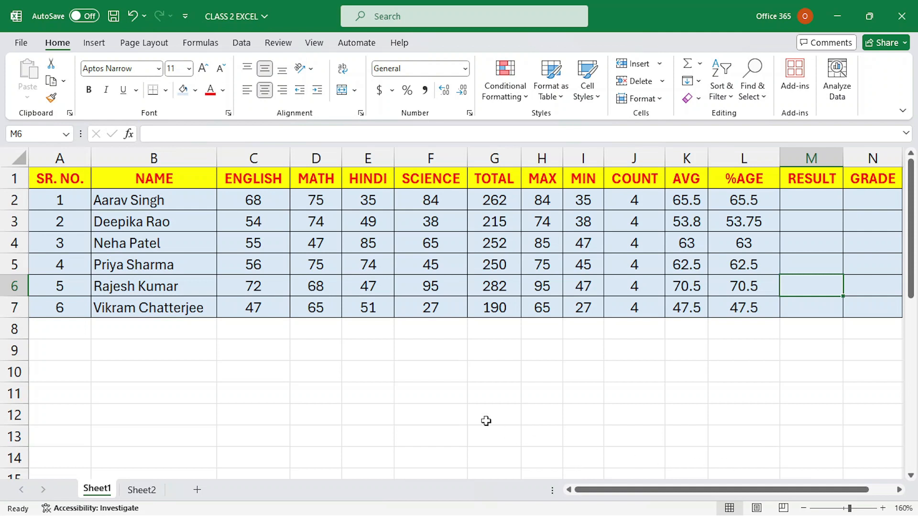
pyautogui.click(254, 201)
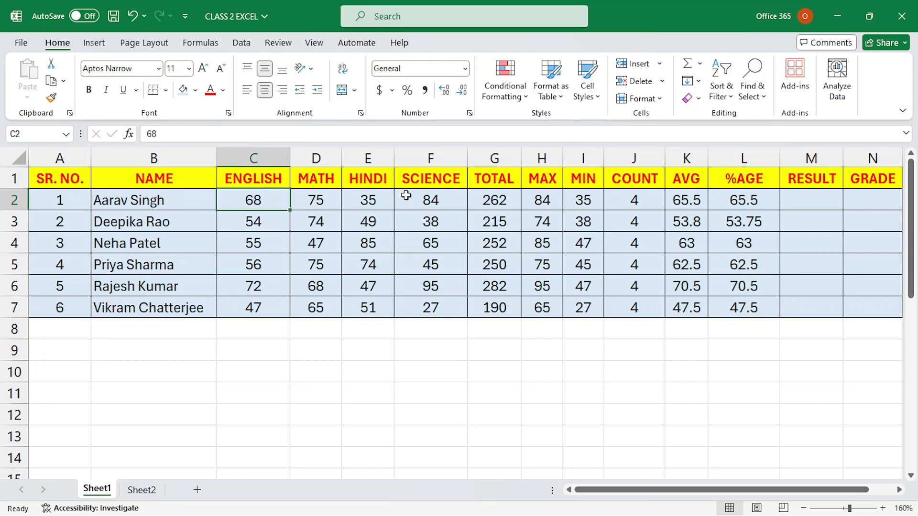
pyautogui.moveTo(275, 199); pyautogui.dragTo(426, 307)
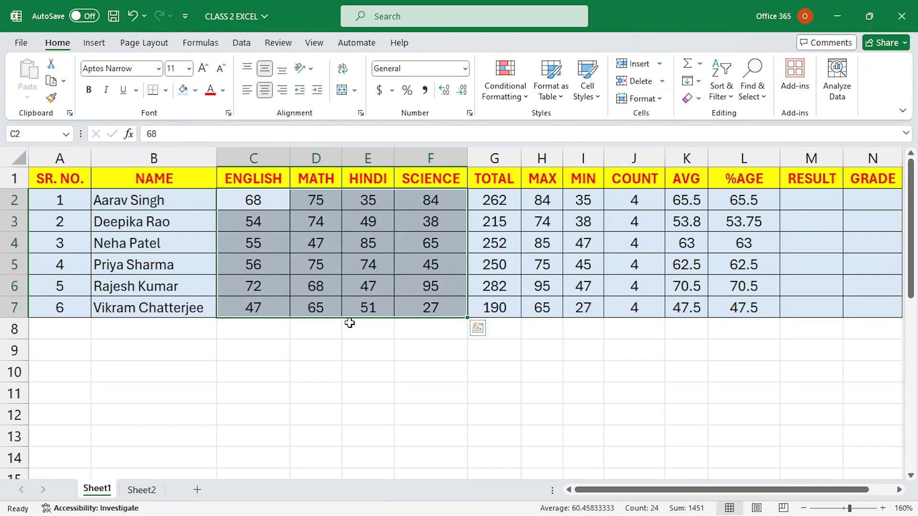
# Enter the function labels IF in C9 and IF...AND in C10 below the marks table.
pyautogui.click(244, 355)
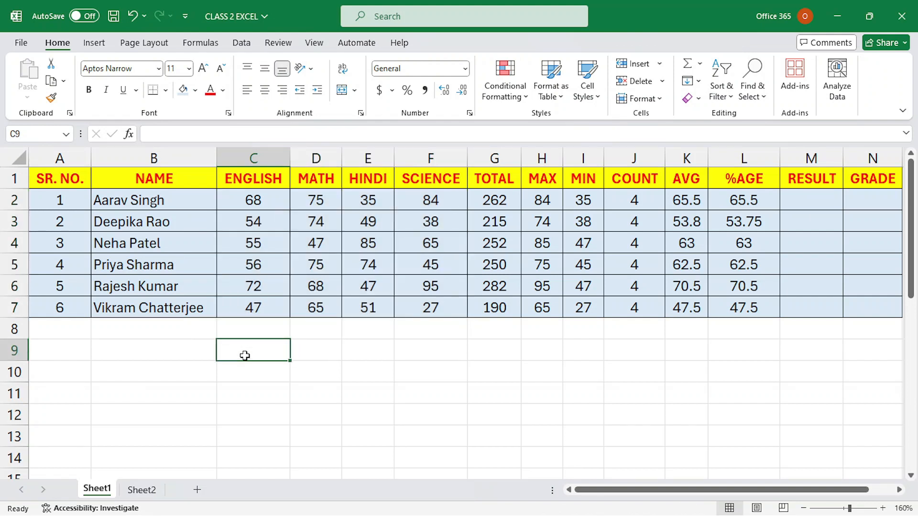
pyautogui.write('IF')
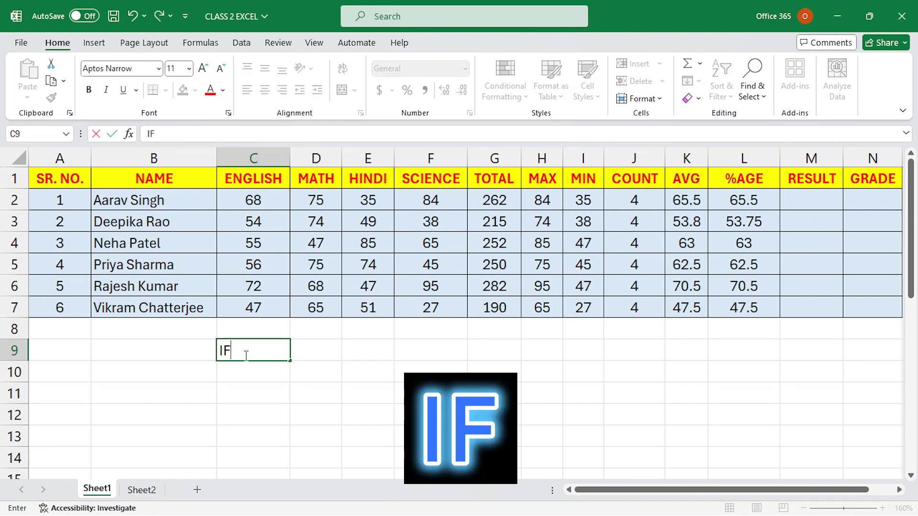
pyautogui.press('Return')
pyautogui.write('I')
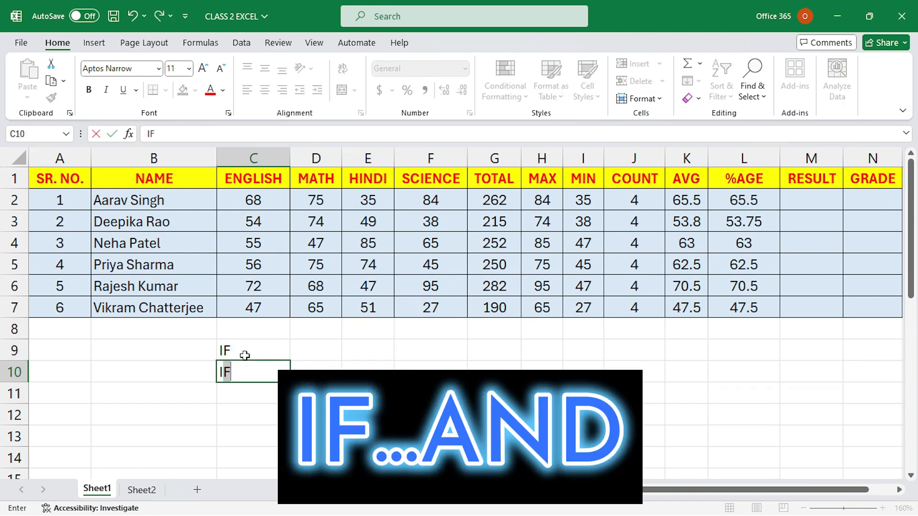
pyautogui.write('F...AND')
pyautogui.press('Return')
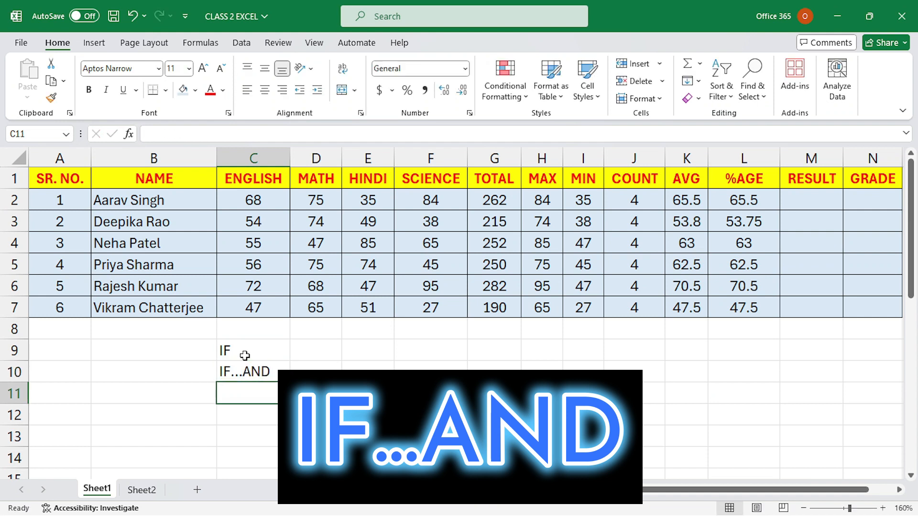
# Complete the function list with IF...OR in C11 and IF..IF in C12.
pyautogui.write('IF...')
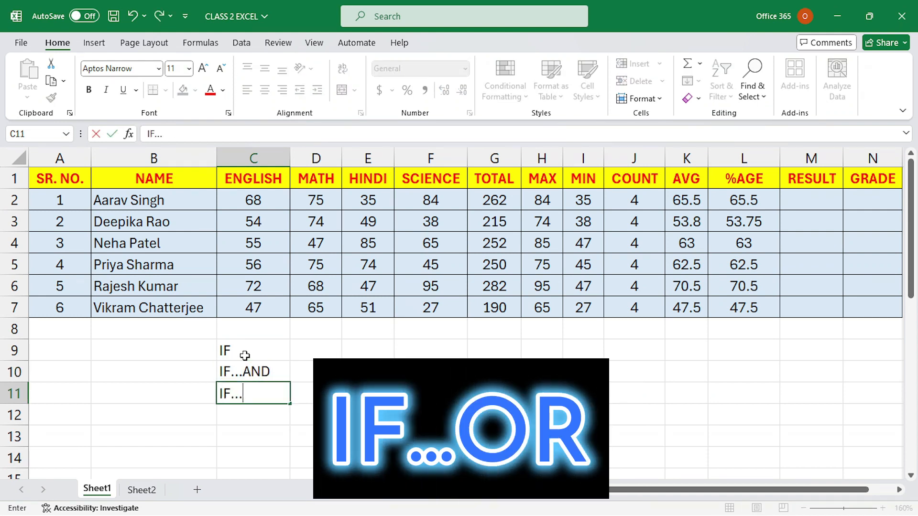
pyautogui.write('OR')
pyautogui.press('Return')
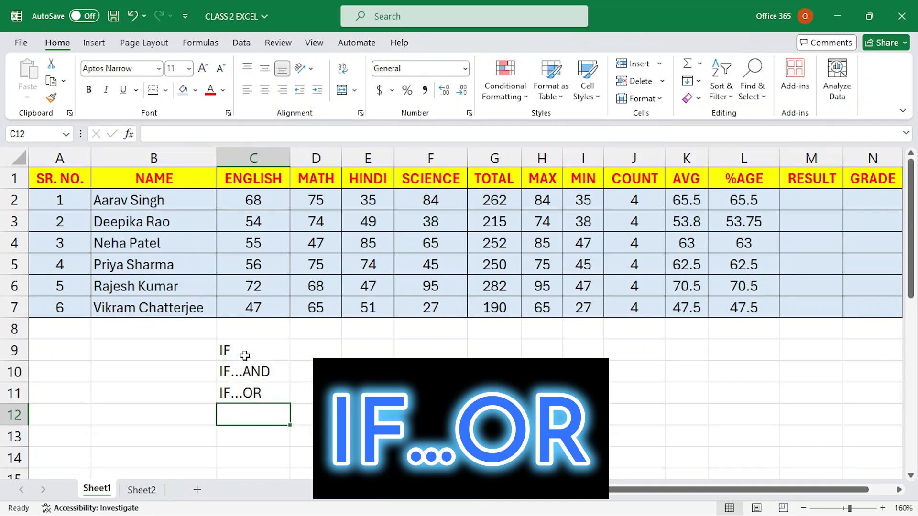
pyautogui.write('IF..IF')
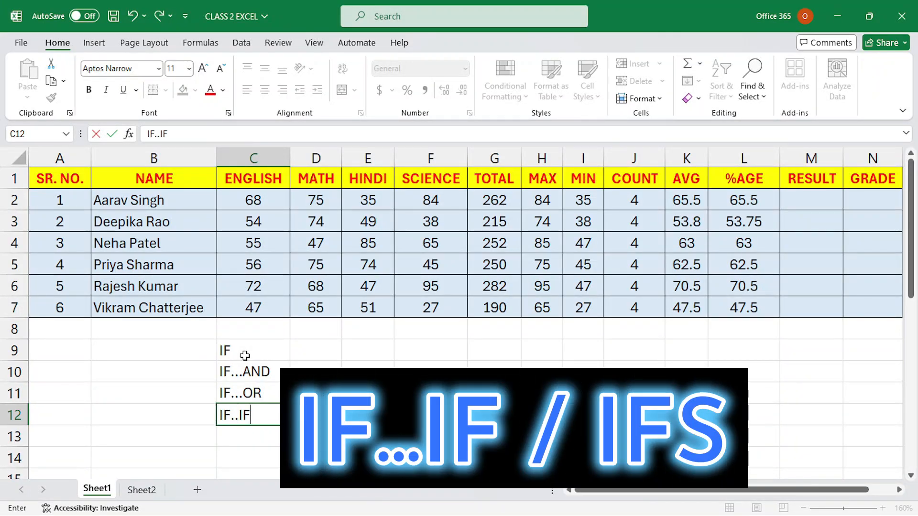
pyautogui.write('.')
pyautogui.press('BackSpace')
pyautogui.write('/IFS')
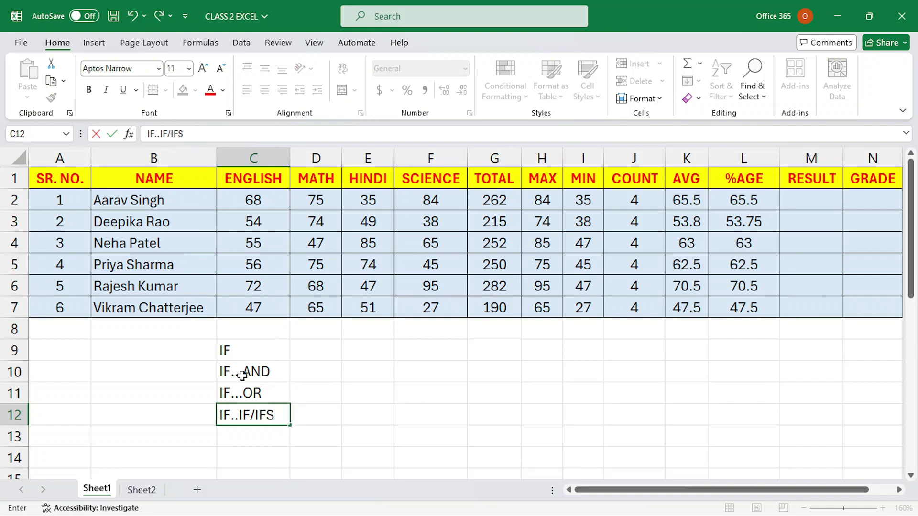
pyautogui.moveTo(253, 416); pyautogui.dragTo(283, 415)
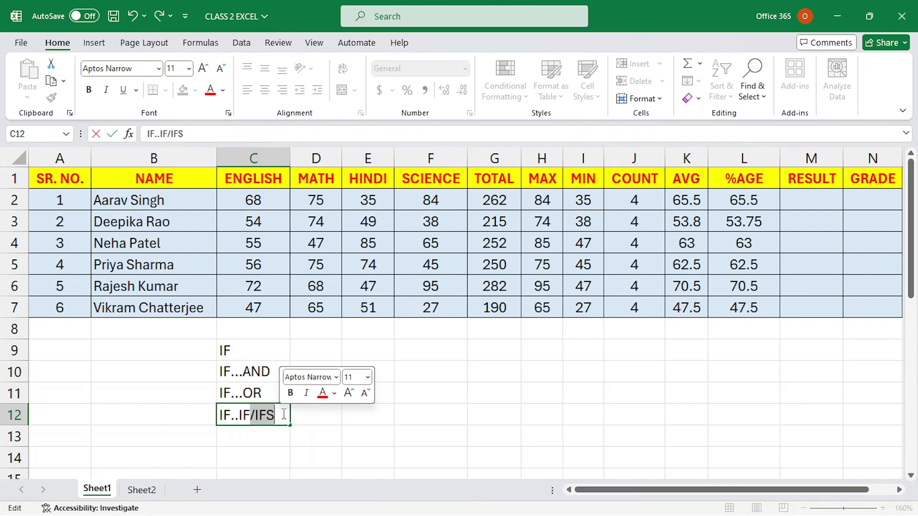
pyautogui.press('BackSpace')
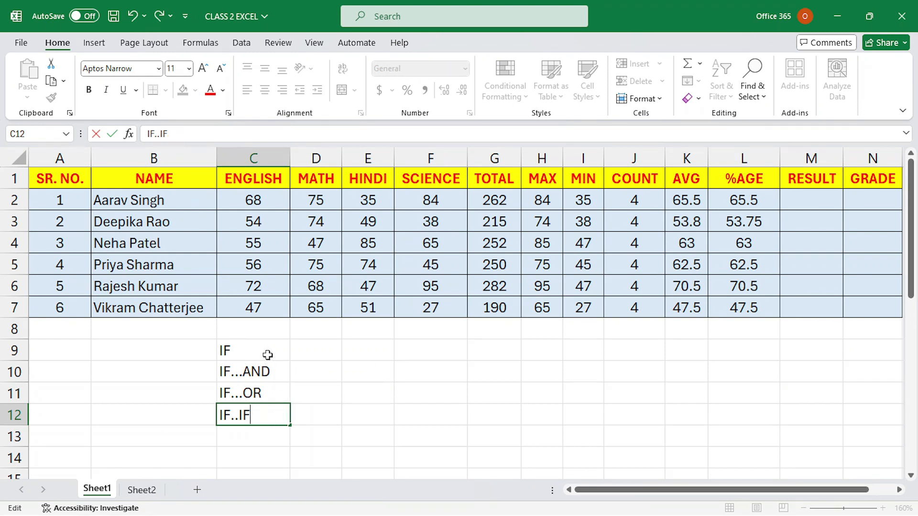
# Centre the function labels in C9:C12 horizontally and vertically.
pyautogui.moveTo(266, 355); pyautogui.dragTo(273, 418)
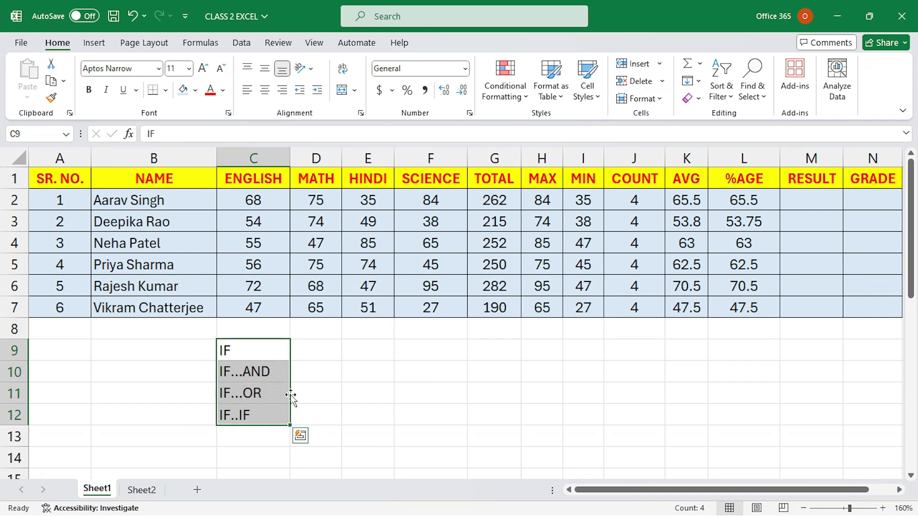
pyautogui.click(265, 91)
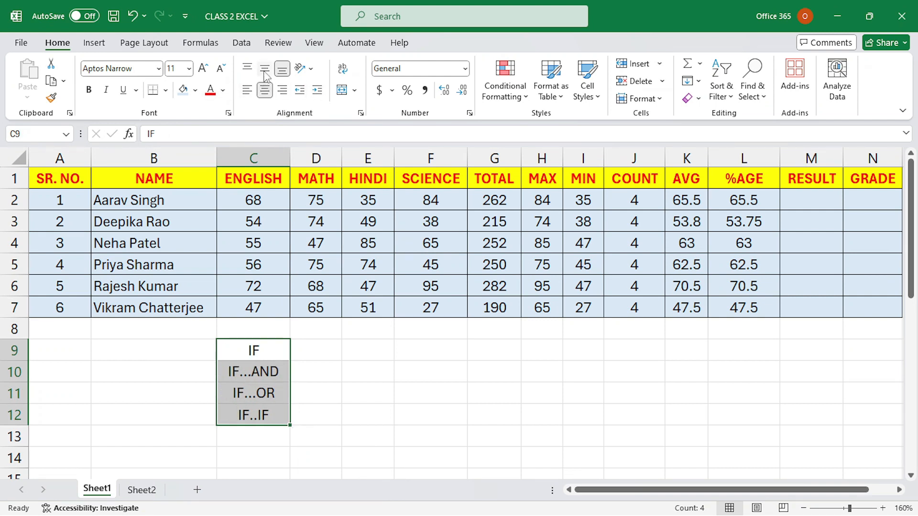
pyautogui.click(264, 69)
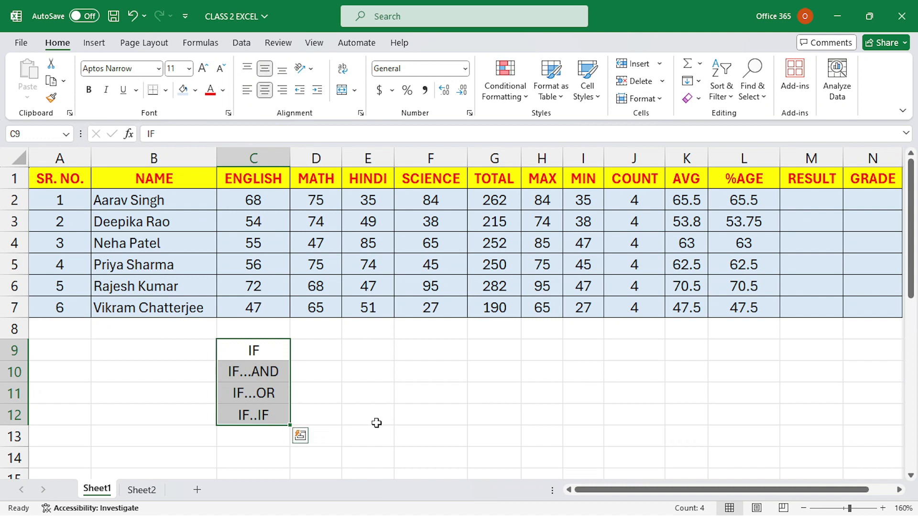
pyautogui.click(306, 351)
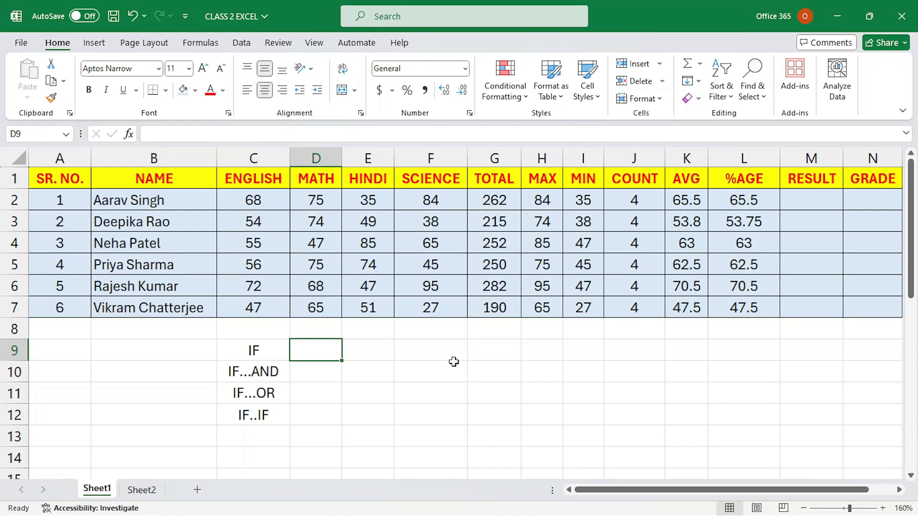
# Set up a sample mark by entering the heading EXAM in F10 and 56 in F11.
pyautogui.click(431, 372)
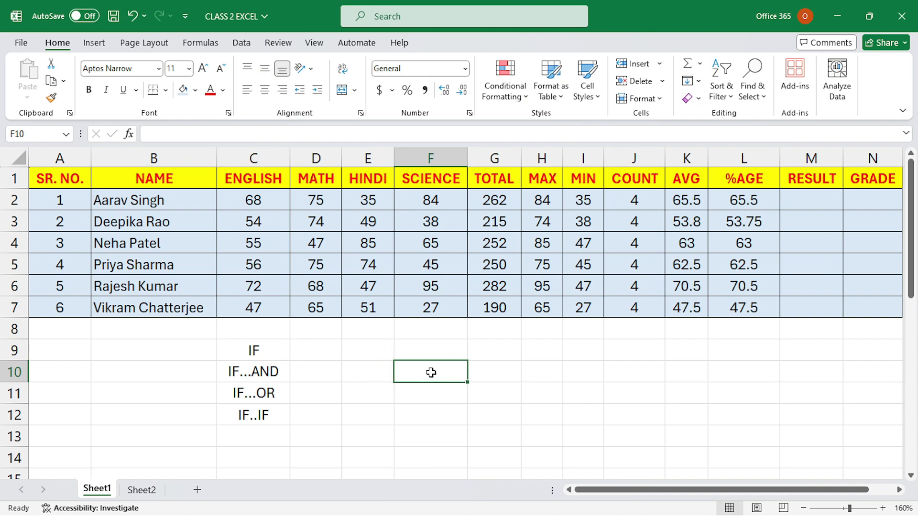
pyautogui.write('EXAM')
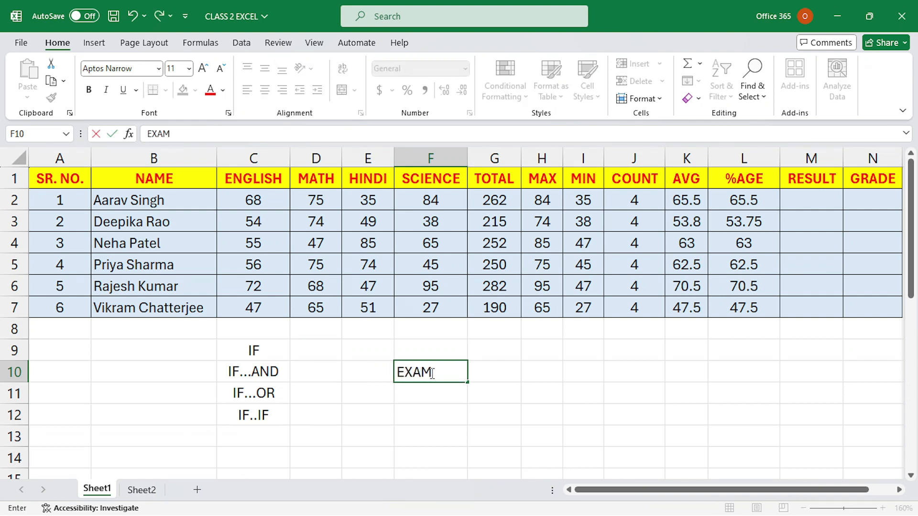
pyautogui.click(434, 400)
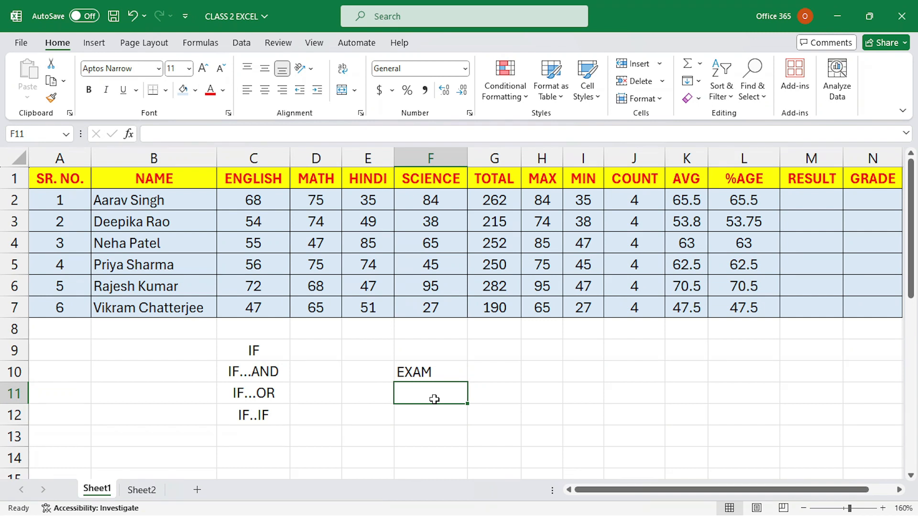
pyautogui.write('56')
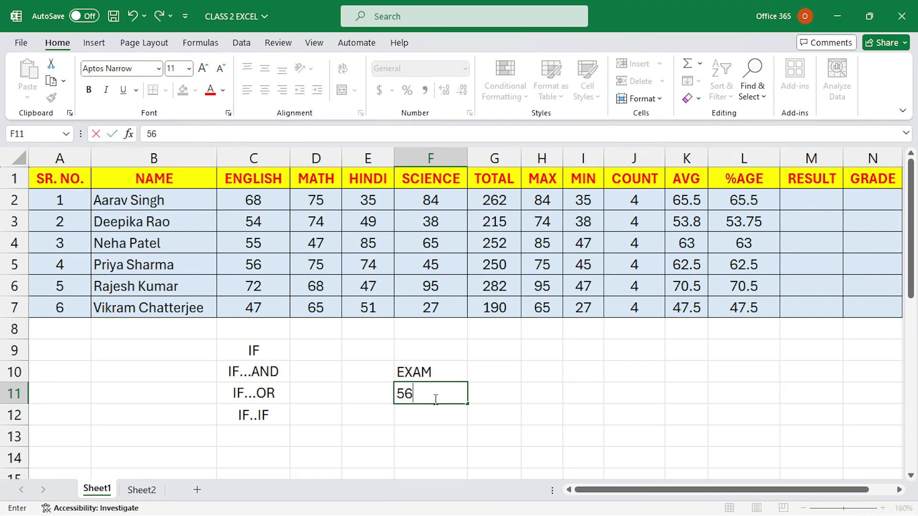
# Start an IF formula in G11 with the logical test F11>=35 on the exam mark.
pyautogui.click(504, 395)
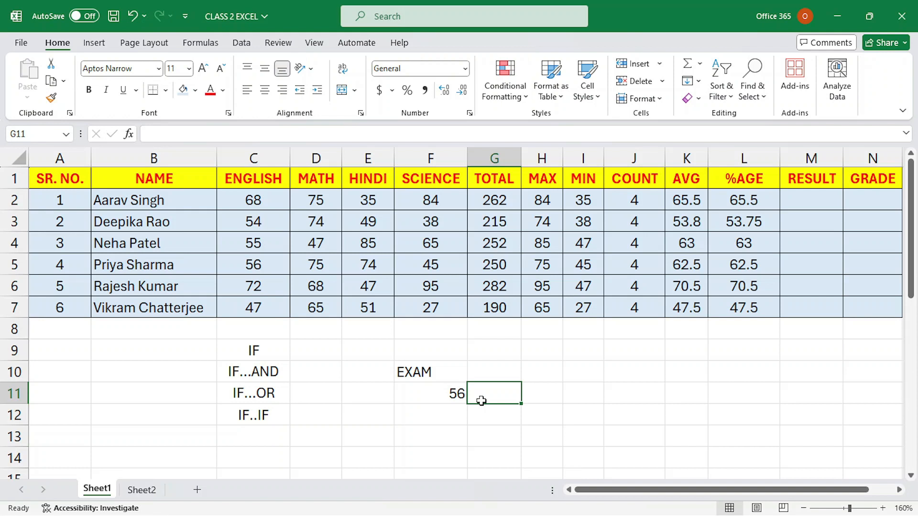
pyautogui.write('=IF')
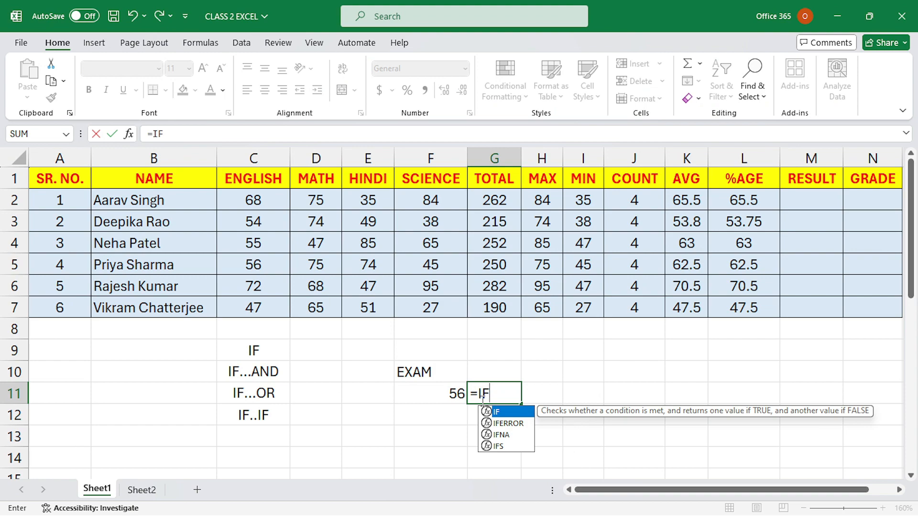
pyautogui.press('Escape')
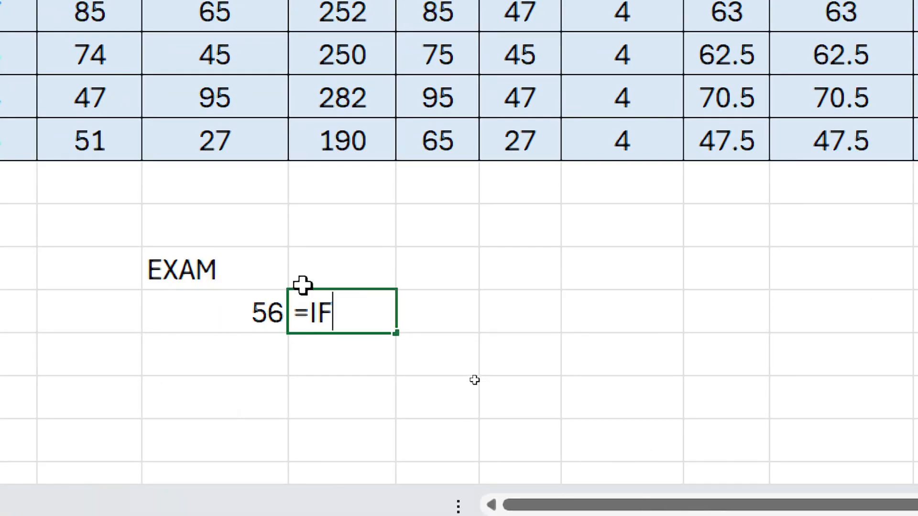
pyautogui.press('BackSpace')
pyautogui.press('BackSpace')
pyautogui.write('IF')
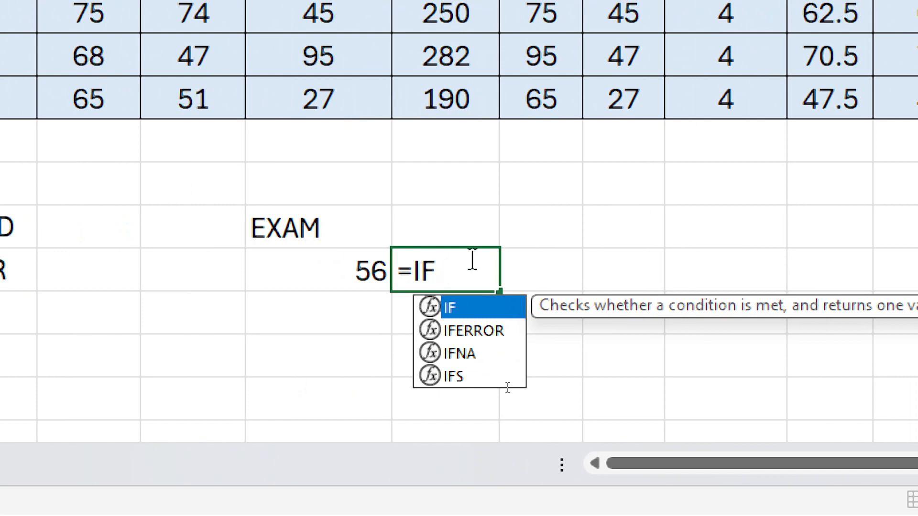
pyautogui.write('(')
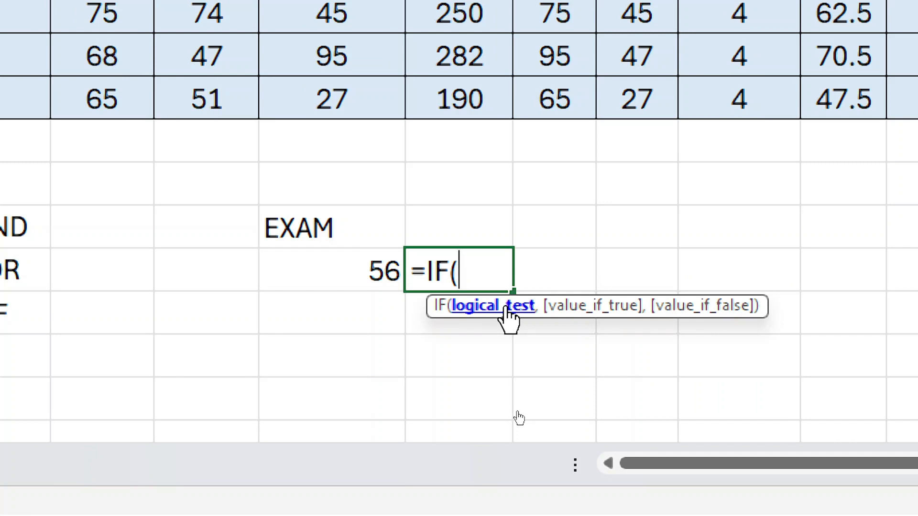
pyautogui.click(339, 270)
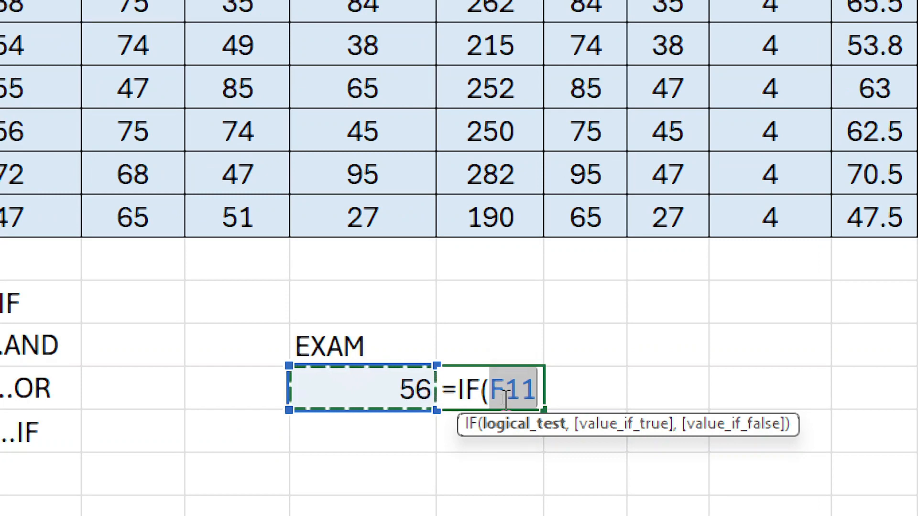
pyautogui.write('>')
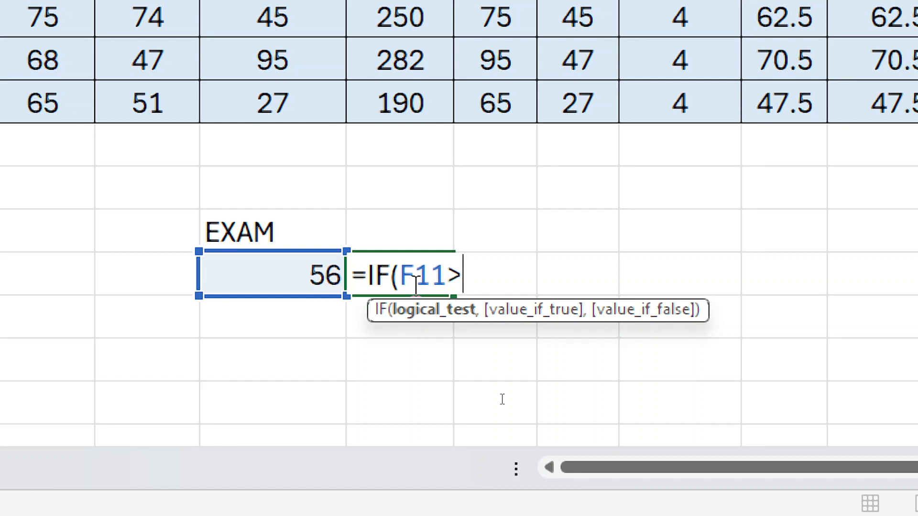
pyautogui.write('=35')
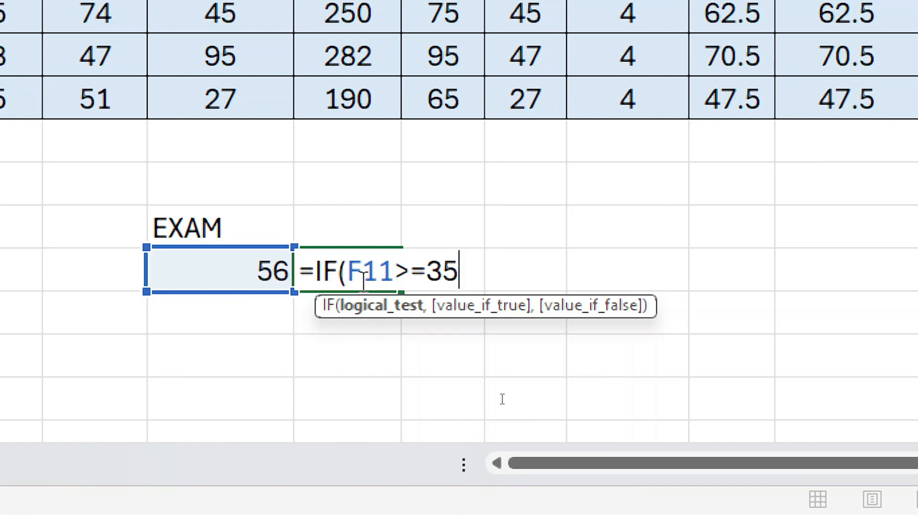
# Complete the G11 formula so that it returns "PASS" when the test is true and "FAIL" when it is false.
pyautogui.write(',')
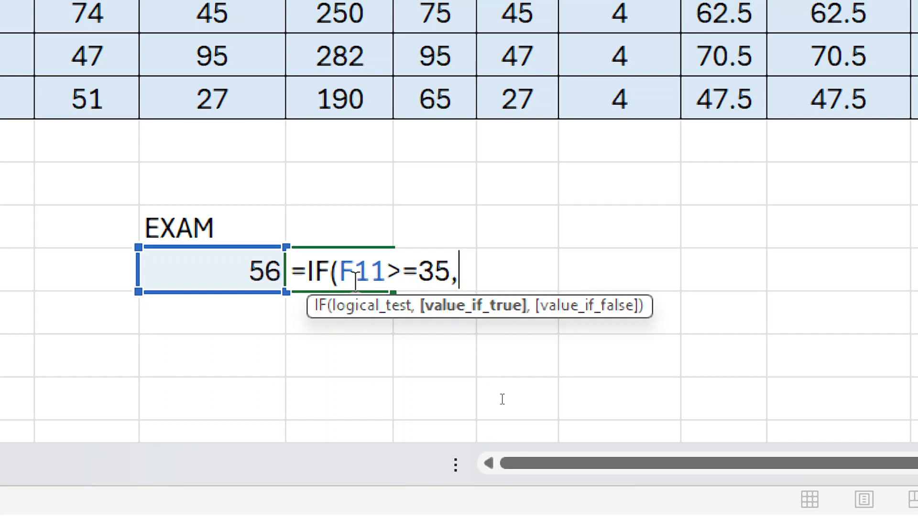
pyautogui.write('"')
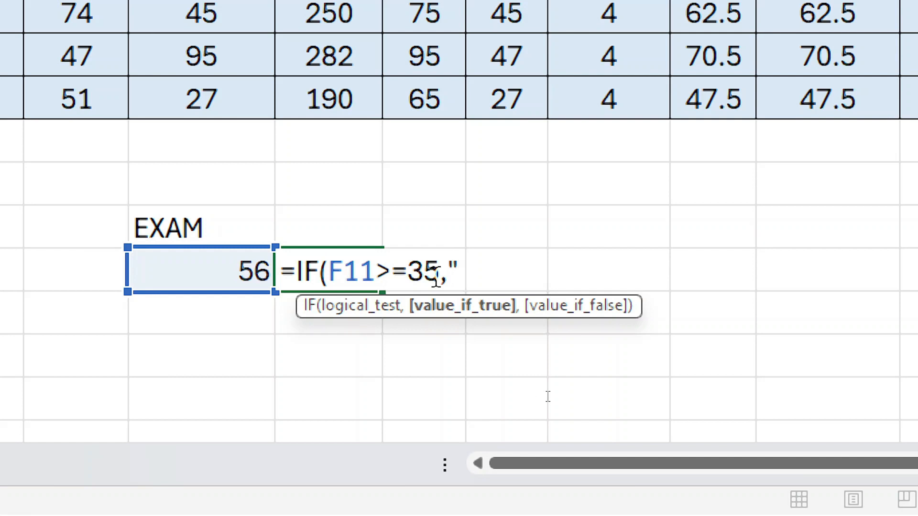
pyautogui.write('ASS')
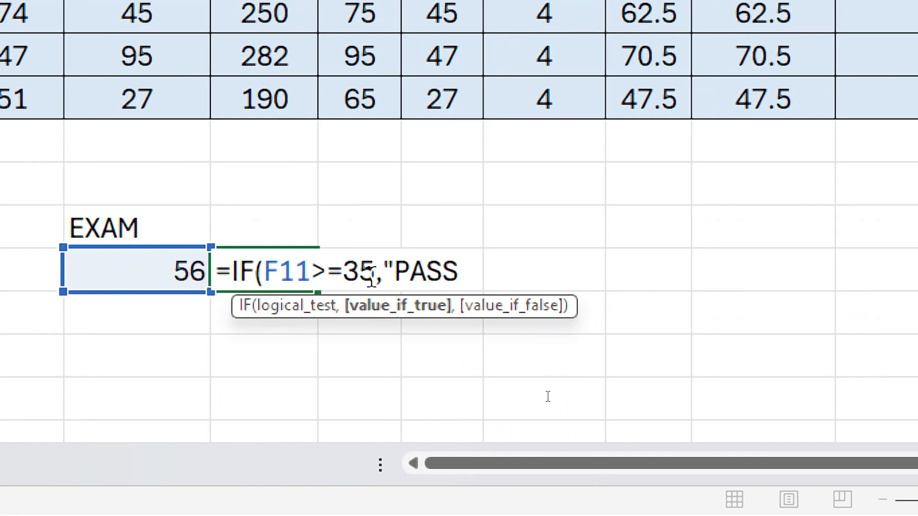
pyautogui.write('"')
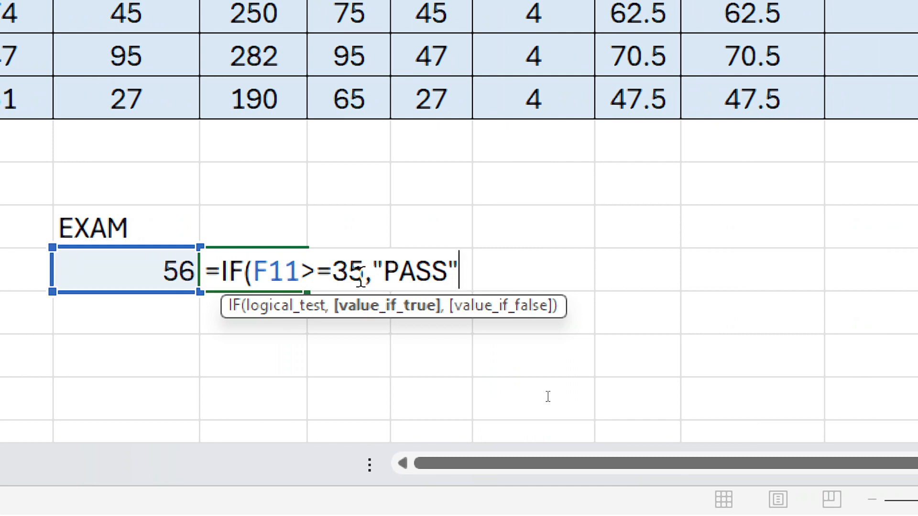
pyautogui.write(',')
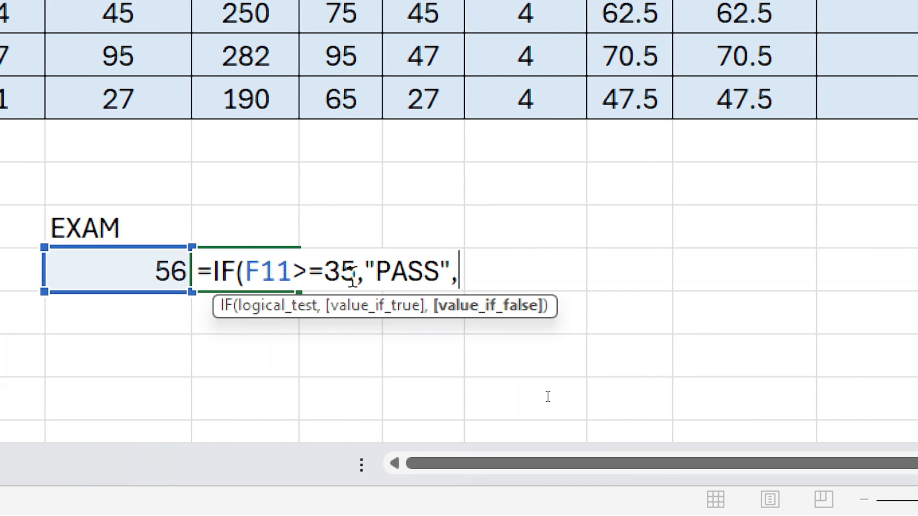
pyautogui.write('"FAIL')
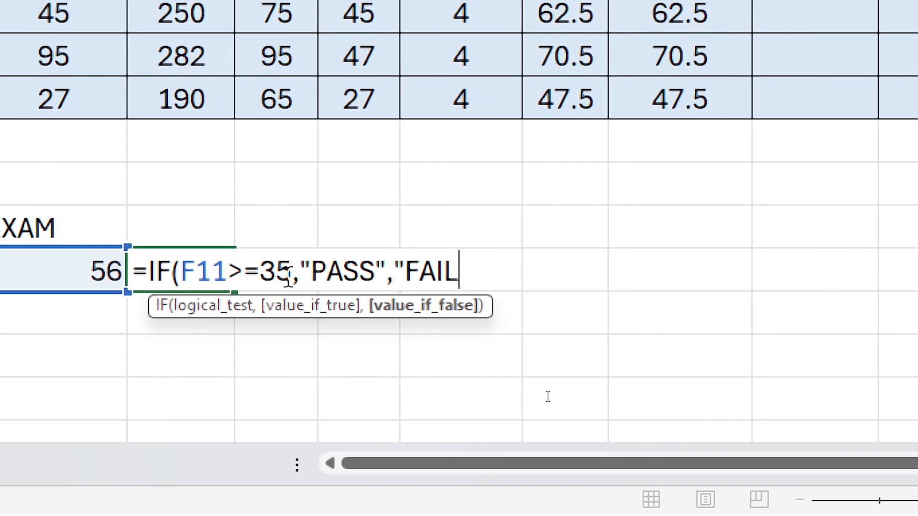
pyautogui.write('"')
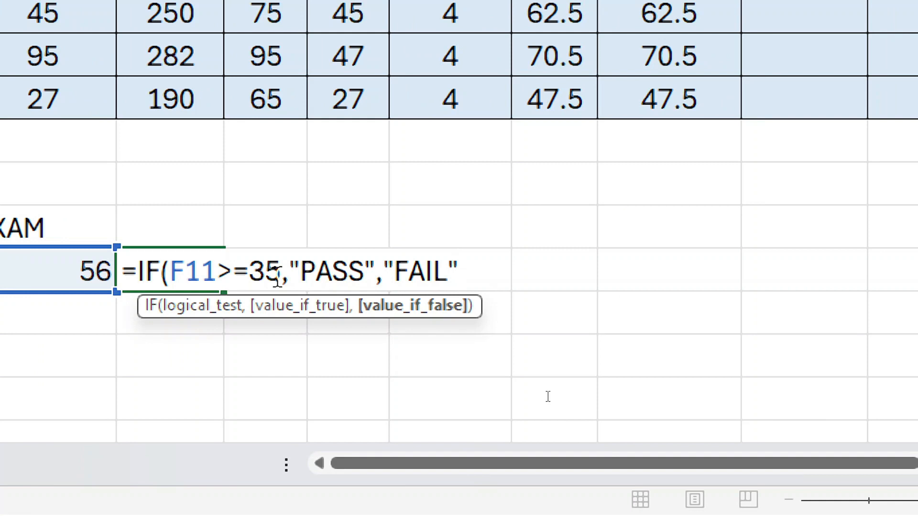
pyautogui.press('Return')
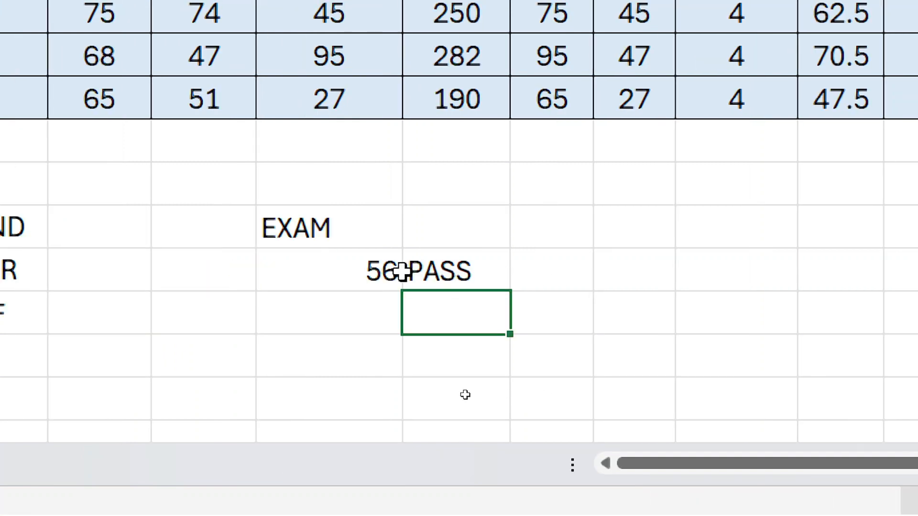
# Test the pass limit by setting the exam mark in F11 to 35 and review the formula in G11.
pyautogui.click(358, 271)
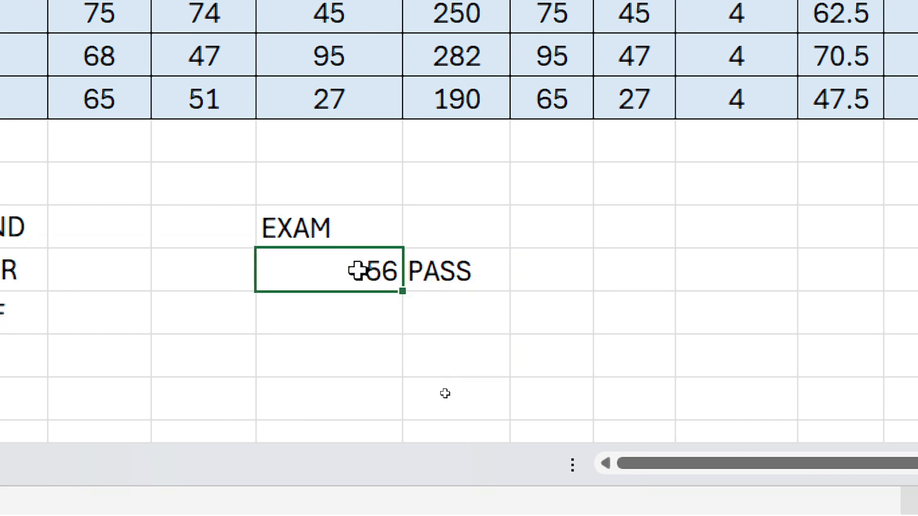
pyautogui.write('35')
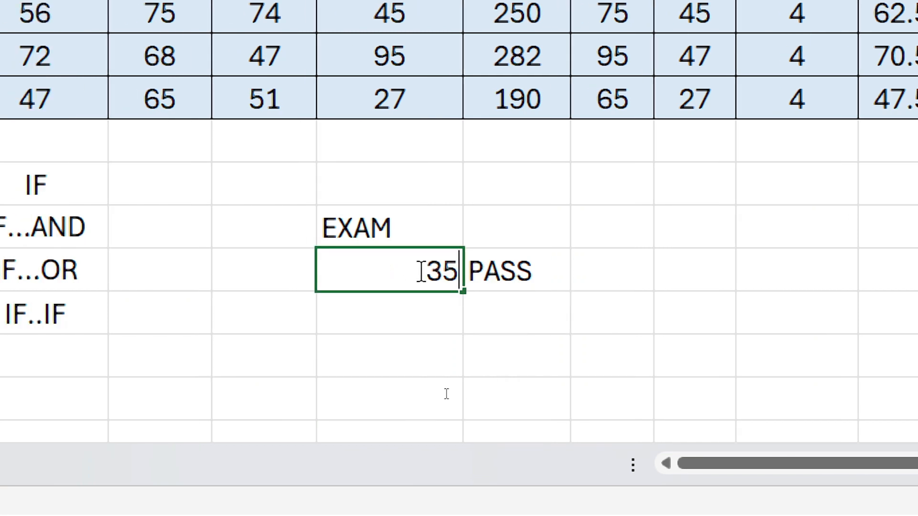
pyautogui.press('Return')
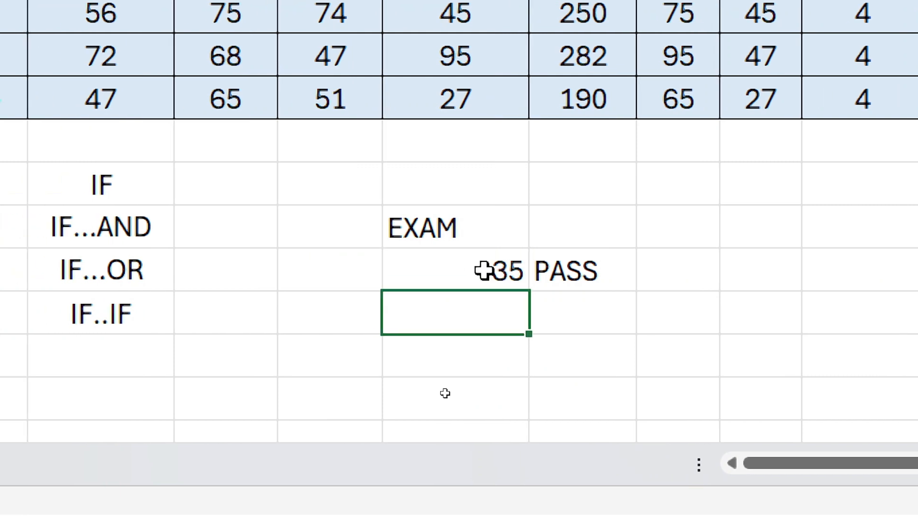
pyautogui.doubleClick(602, 280)
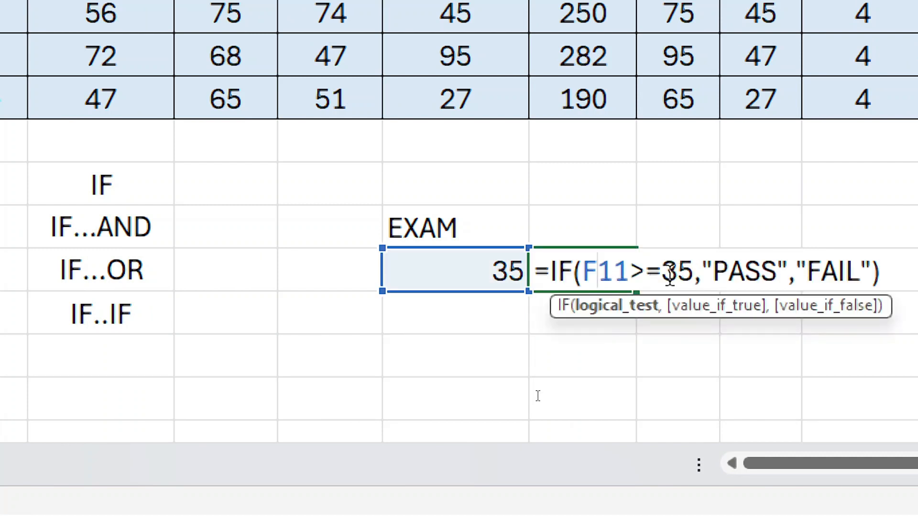
pyautogui.click(447, 388)
# Test the IF formula with exam marks of 34 and 95 in F11.
pyautogui.moveTo(465, 237); pyautogui.dragTo(467, 257)
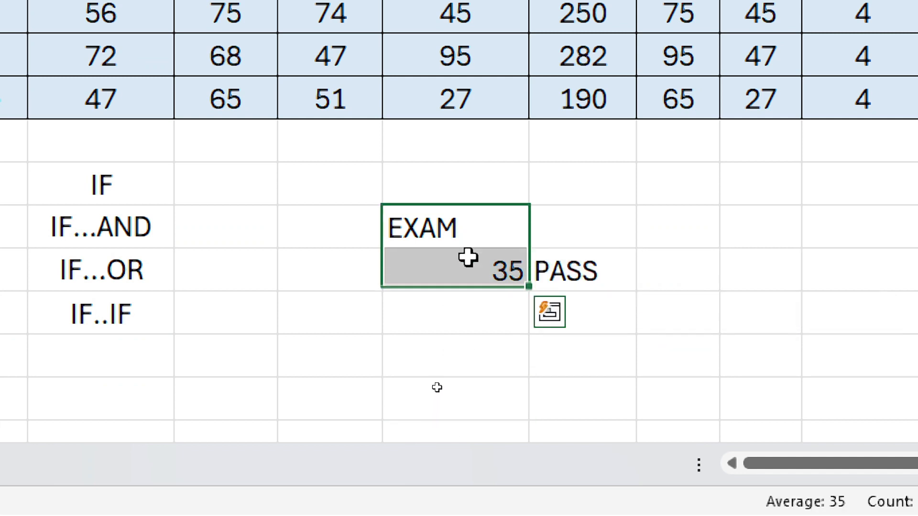
pyautogui.click(472, 267)
pyautogui.write('34')
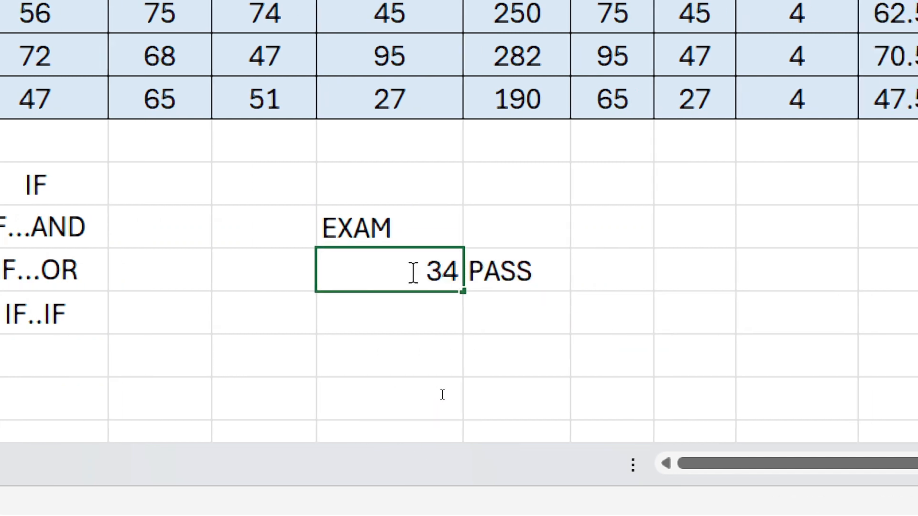
pyautogui.press('Return')
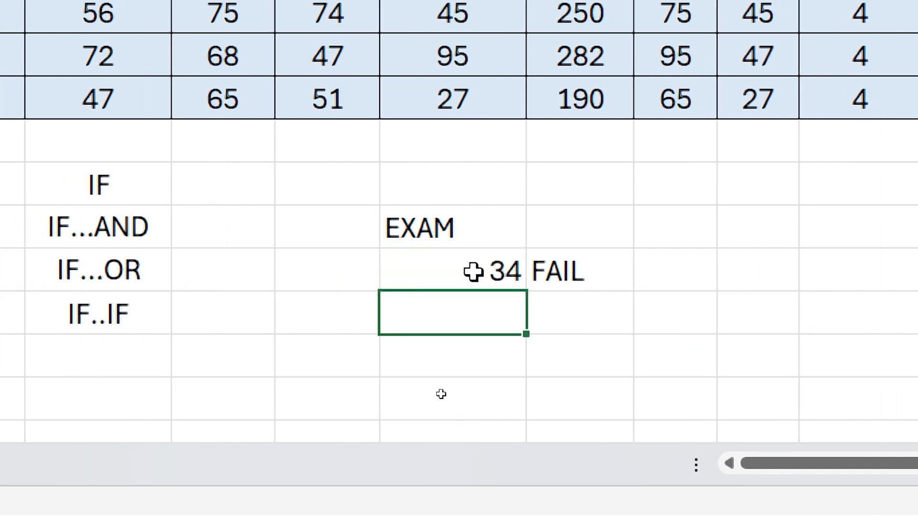
pyautogui.click(473, 272)
pyautogui.write('95')
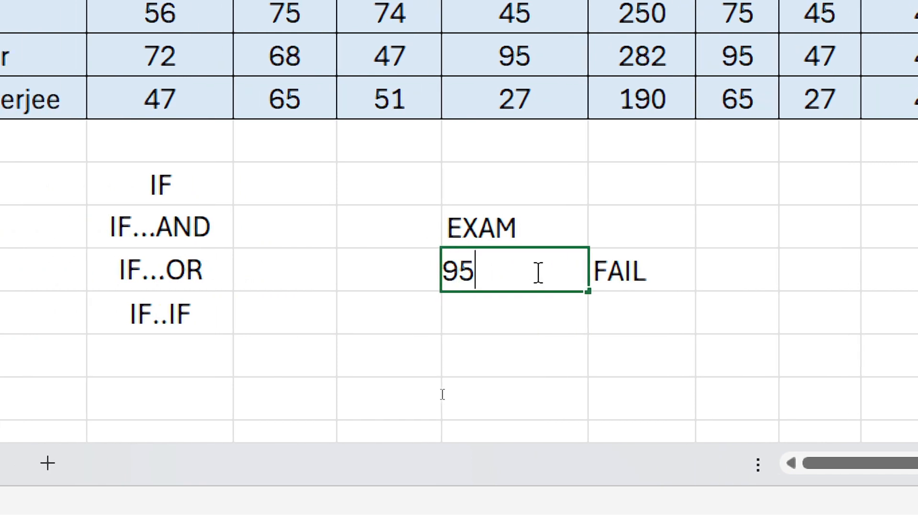
pyautogui.press('Return')
# Set the exam mark in F11 to 10.
pyautogui.click(478, 276)
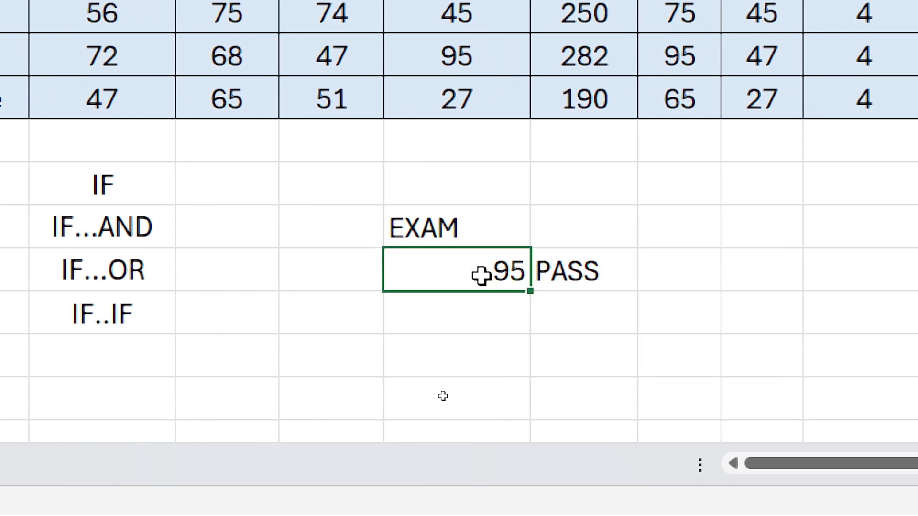
pyautogui.doubleClick(481, 276)
pyautogui.press('BackSpace')
pyautogui.press('BackSpace')
pyautogui.write('10')
pyautogui.press('Return')
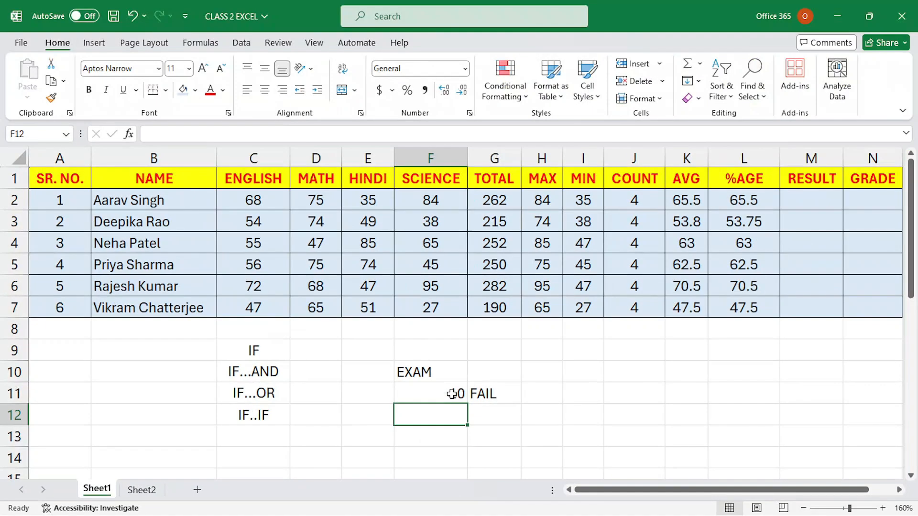
pyautogui.moveTo(265, 190); pyautogui.dragTo(427, 303)
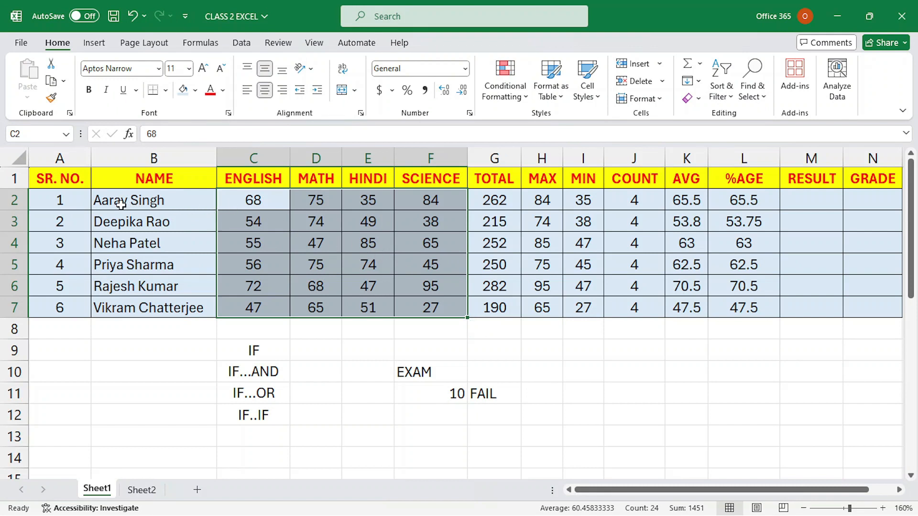
pyautogui.moveTo(258, 198); pyautogui.dragTo(440, 200)
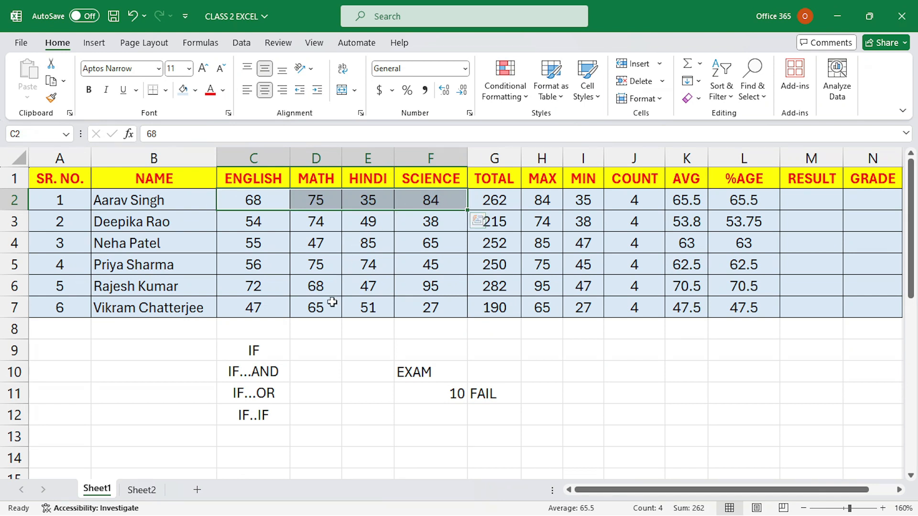
pyautogui.moveTo(256, 373); pyautogui.dragTo(264, 394)
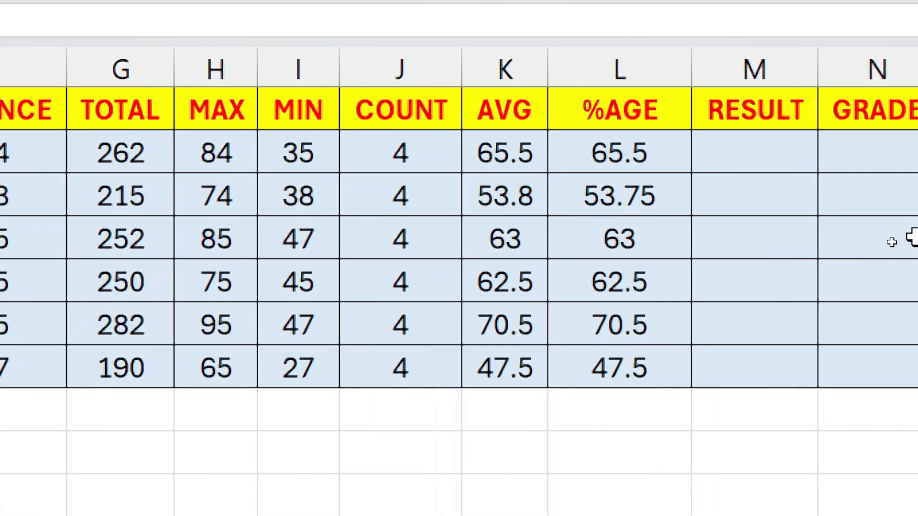
# Start an IF formula in M2 under RESULT with a nested AND whose first condition is C2>=35.
pyautogui.click(696, 148)
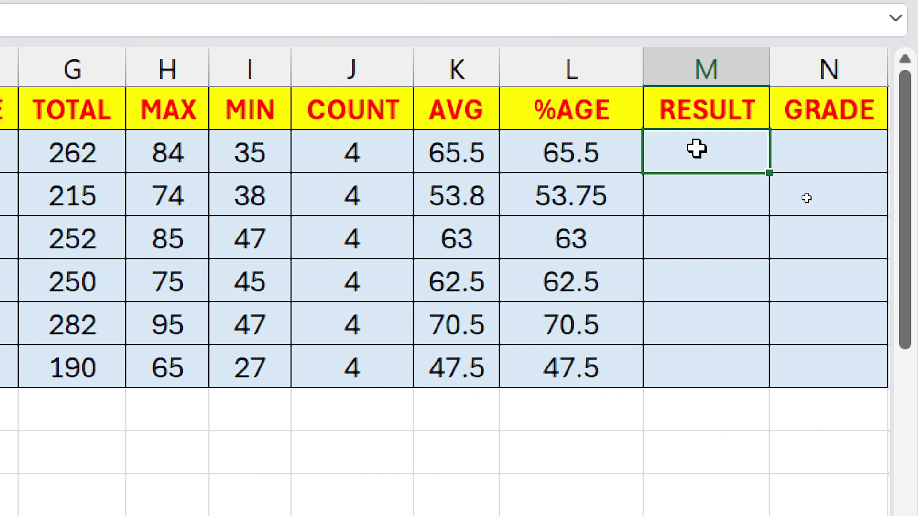
pyautogui.write('=')
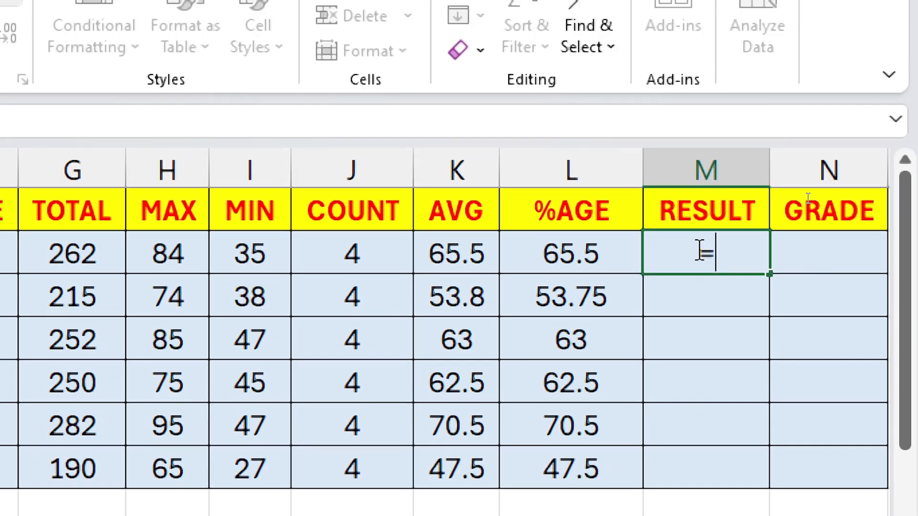
pyautogui.write('IF')
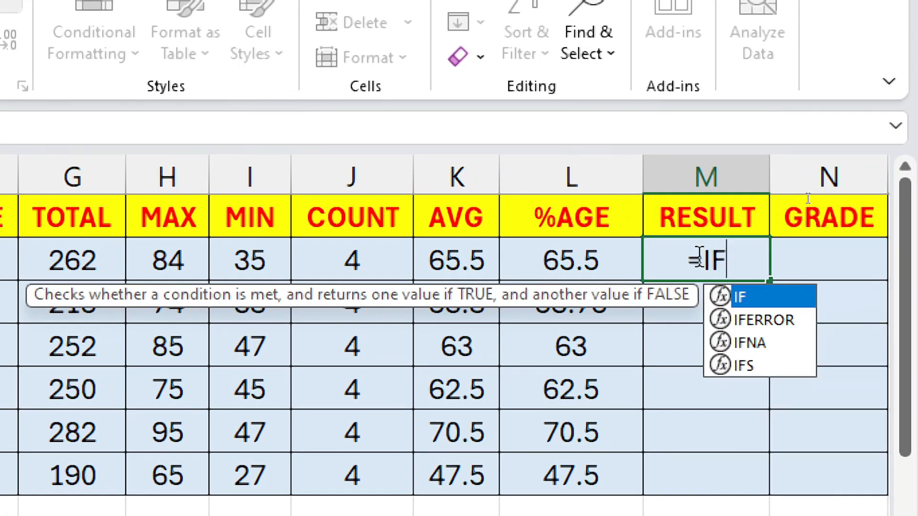
pyautogui.write('(')
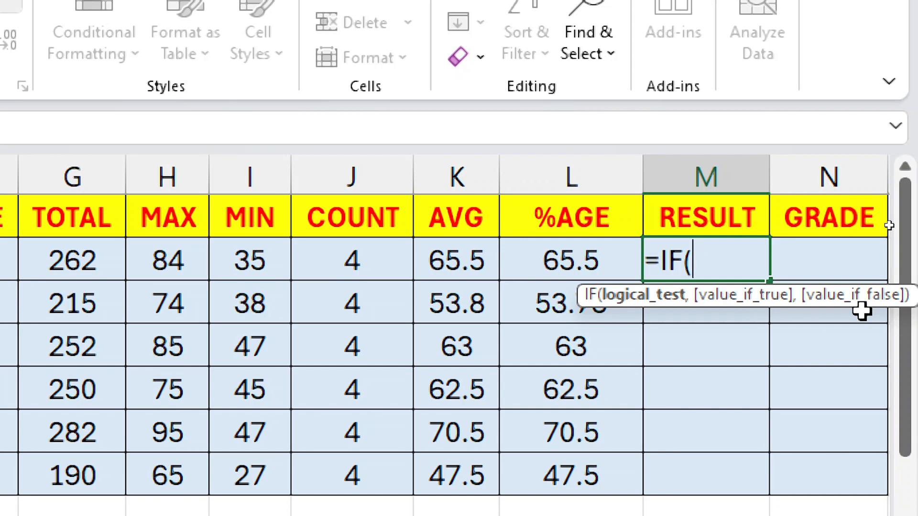
pyautogui.write('AND')
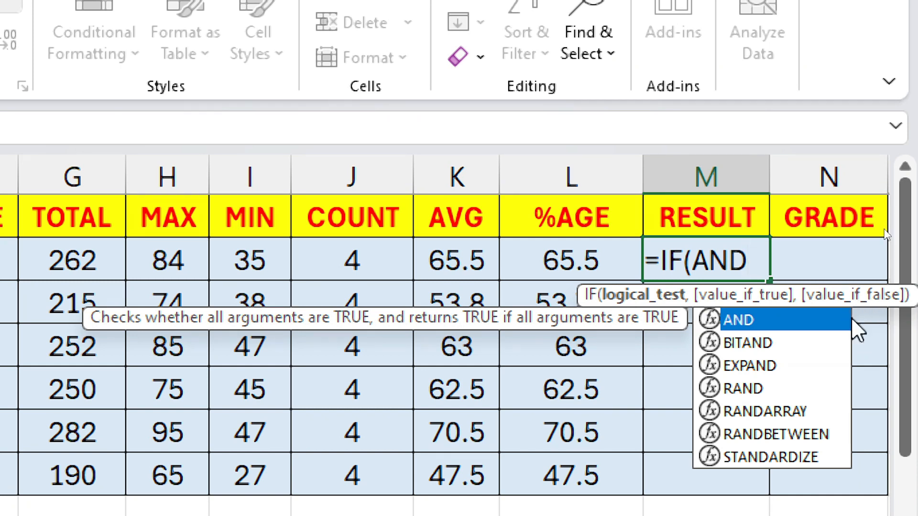
pyautogui.write('(')
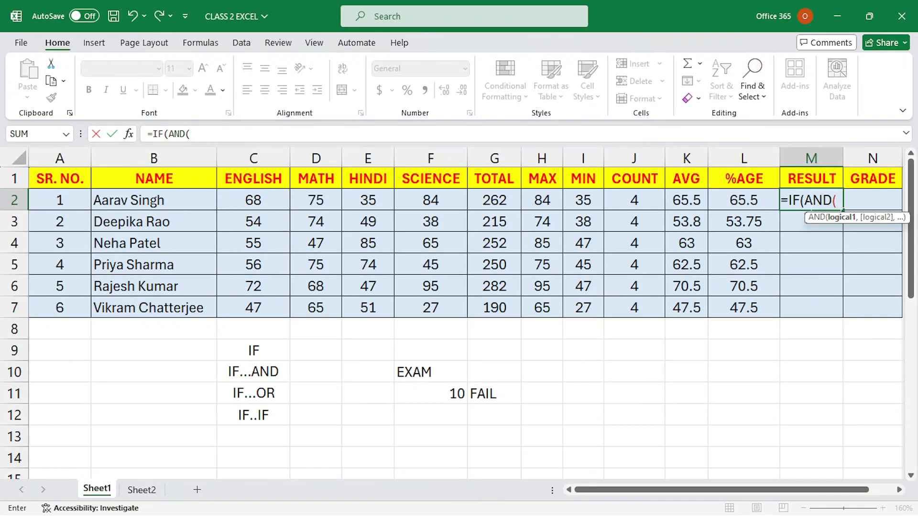
pyautogui.write('C2')
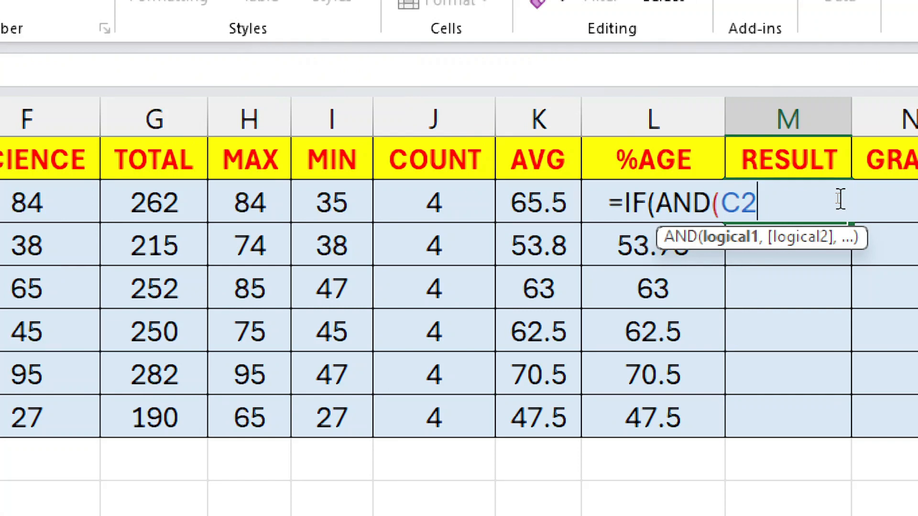
pyautogui.write('>')
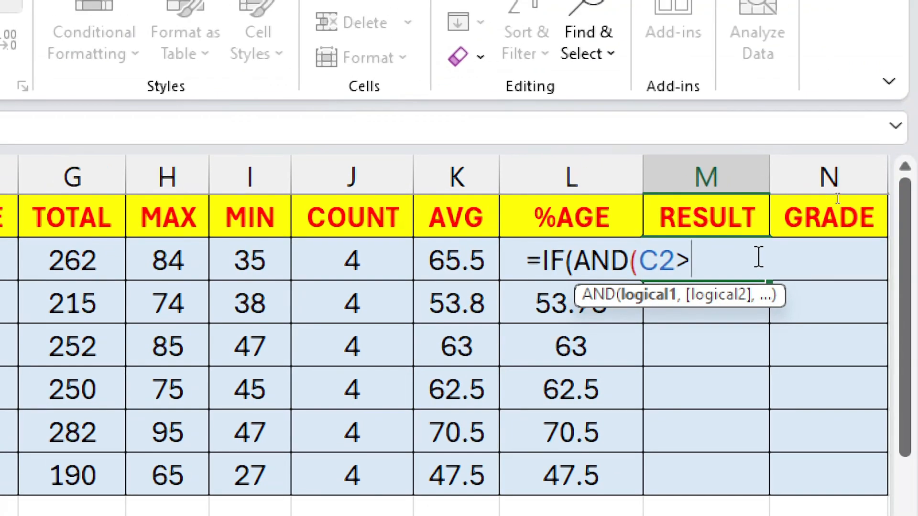
pyautogui.write('=35')
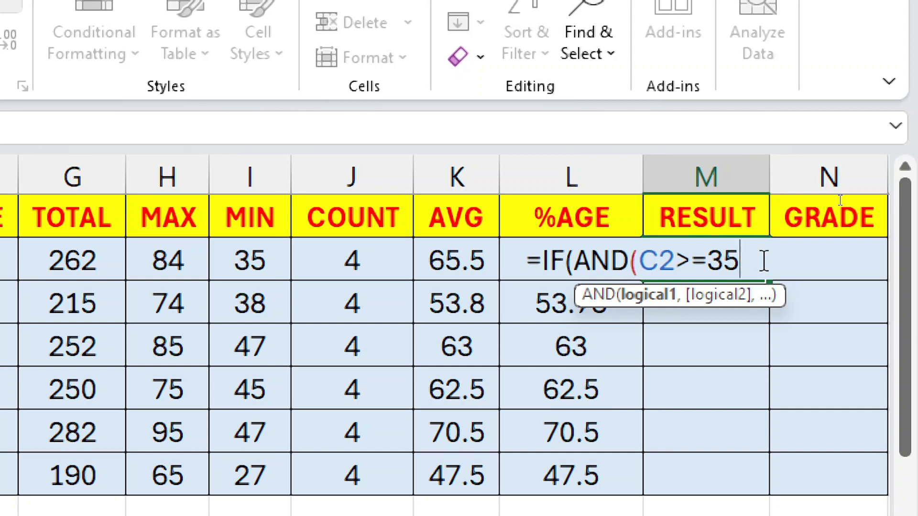
# Add the conditions D2>=35 and E2>=35 to the AND test in the M2 formula.
pyautogui.write(',')
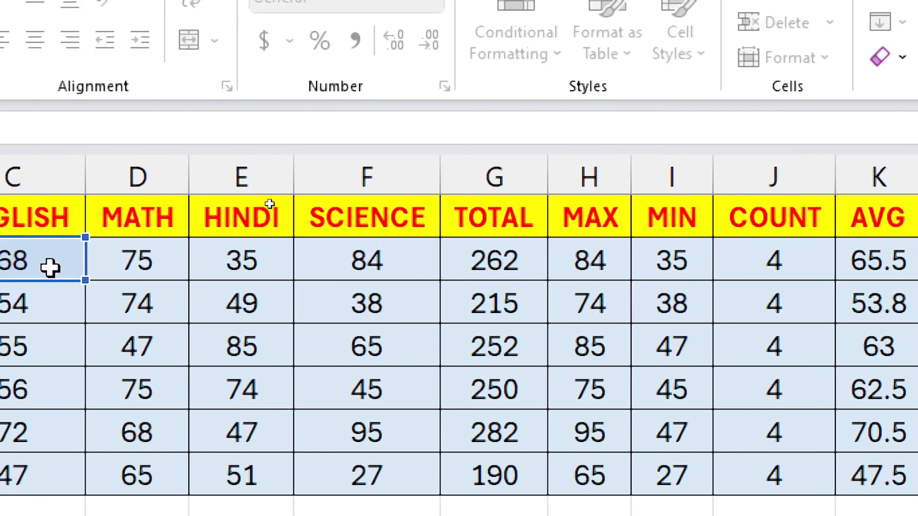
pyautogui.click(199, 261)
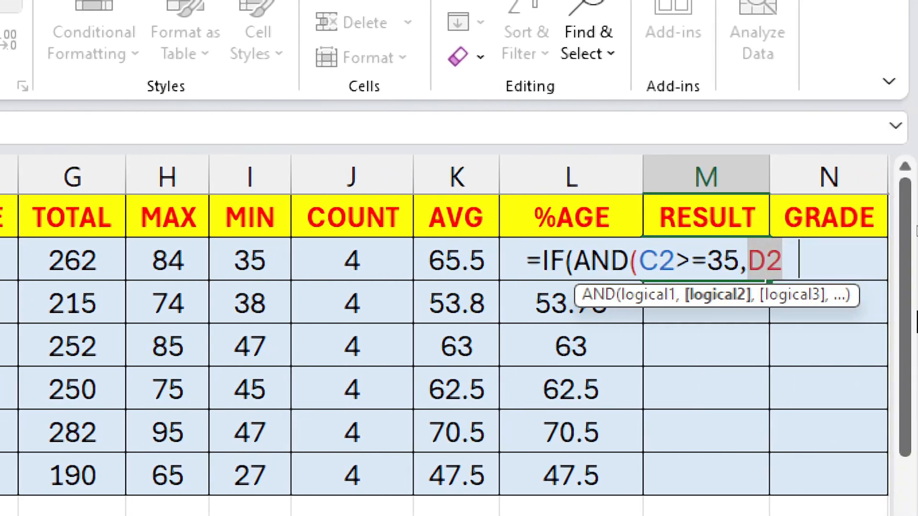
pyautogui.write('>=35')
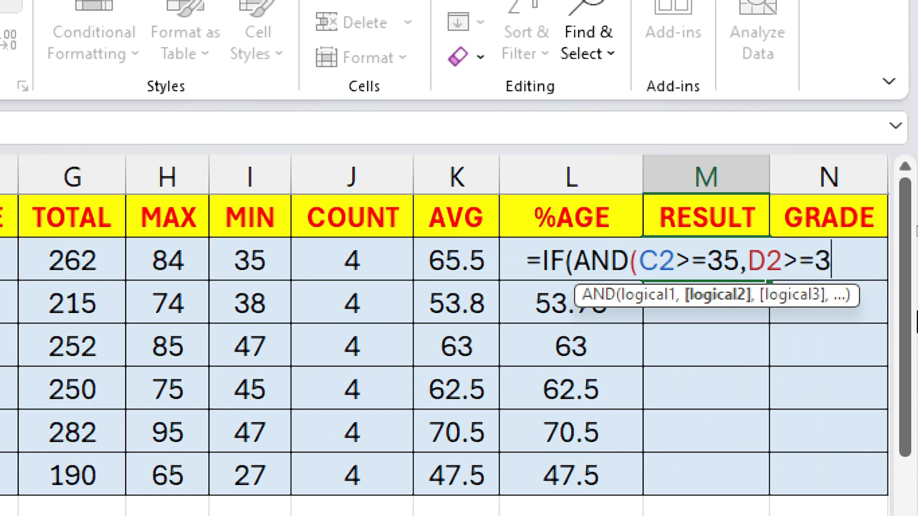
pyautogui.write(',')
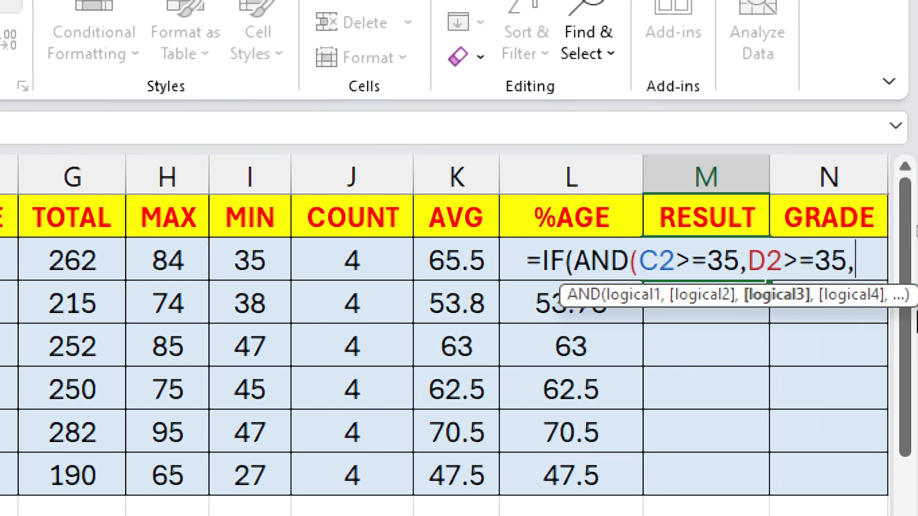
pyautogui.click(72, 262)
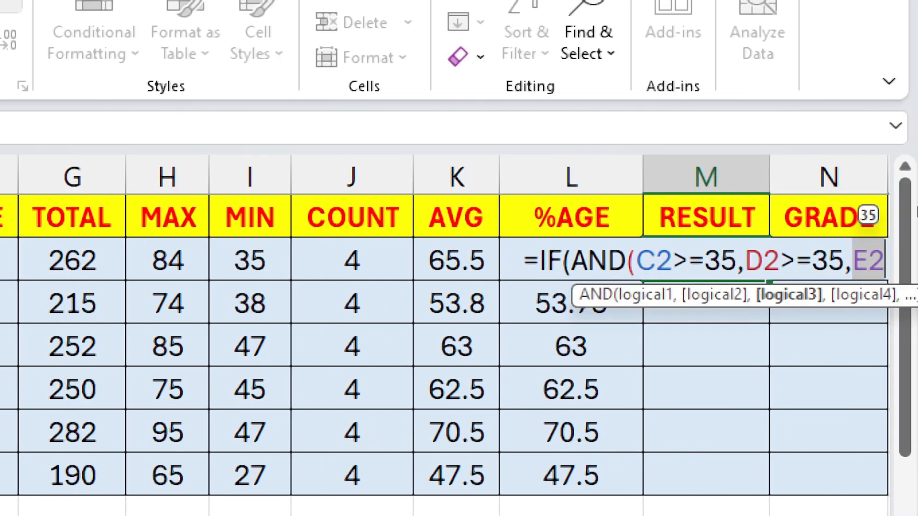
pyautogui.write('>=')
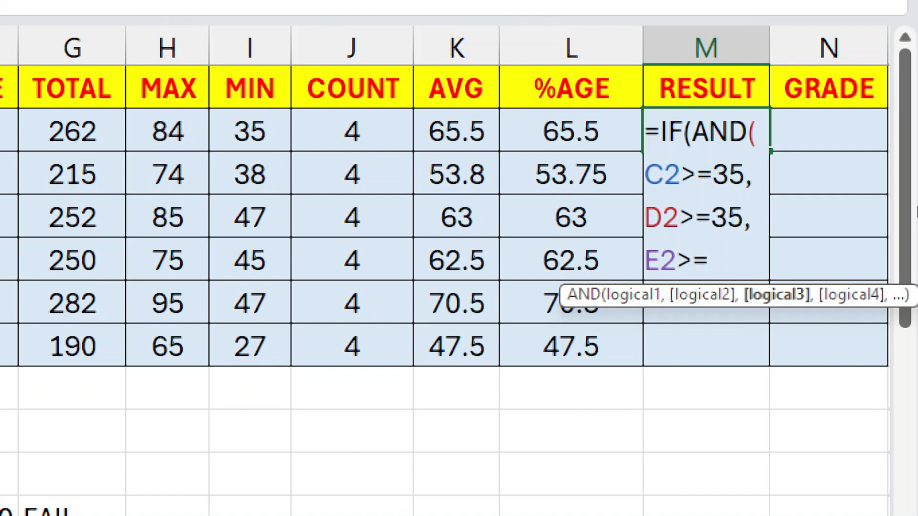
pyautogui.write('35')
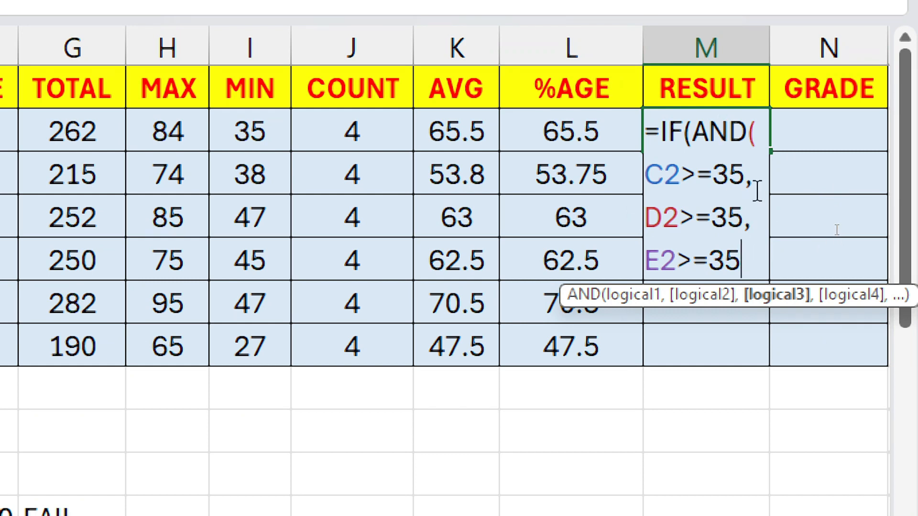
# Add F2>=35 as the fourth condition in the M2 formula and close the AND function.
pyautogui.write(',')
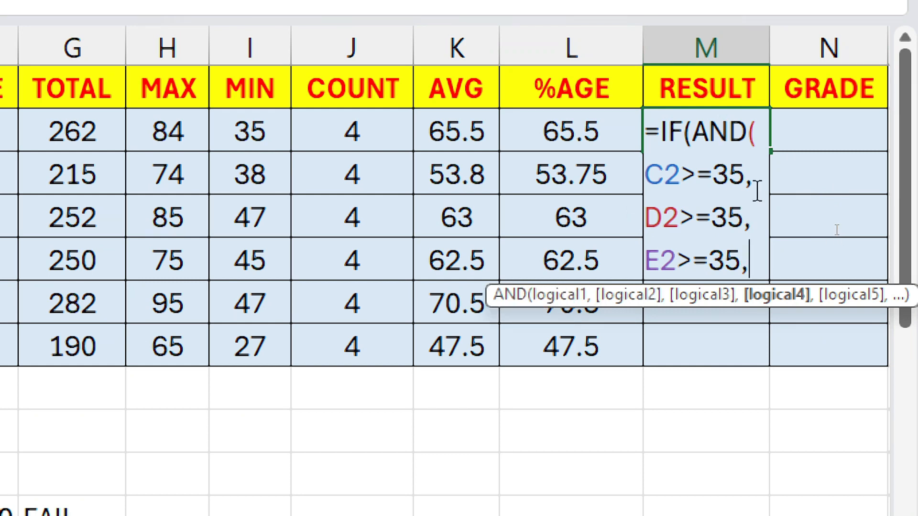
pyautogui.hscroll(-3, 757, 191)
pyautogui.click(336, 127)
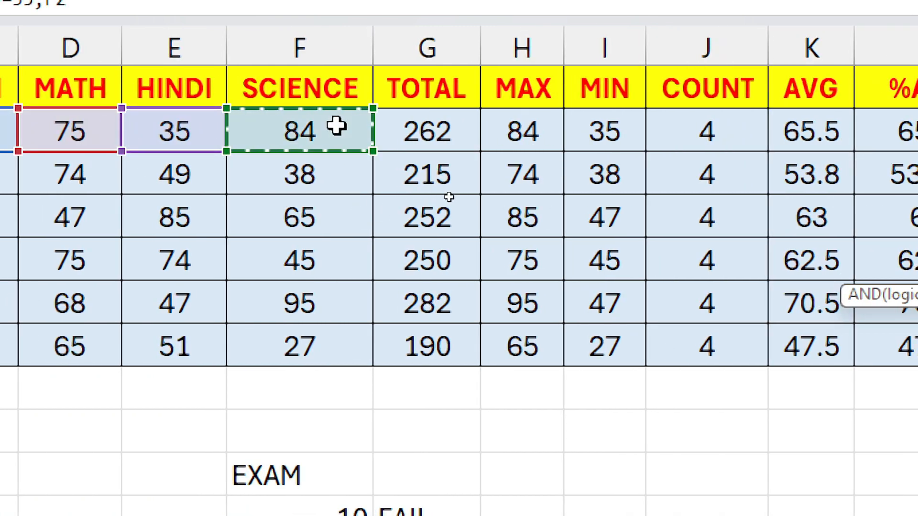
pyautogui.hscroll(3, 908, 219)
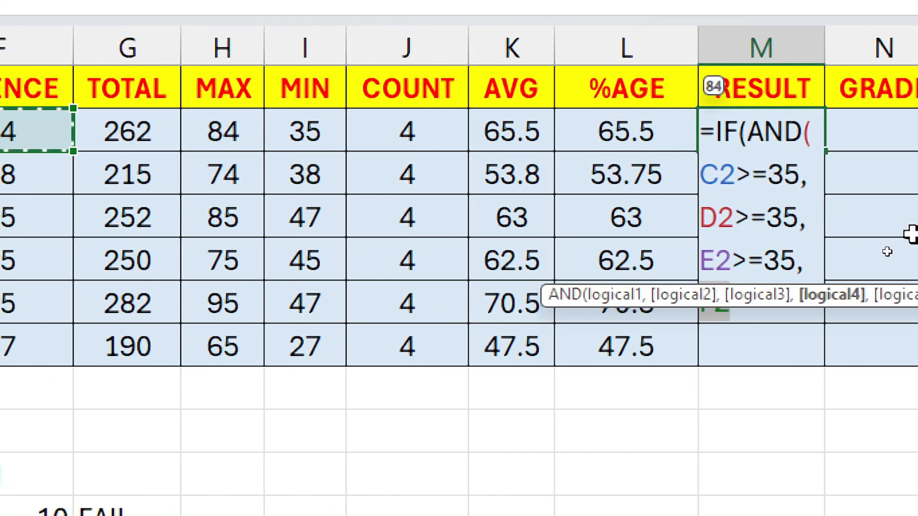
pyautogui.write('>=')
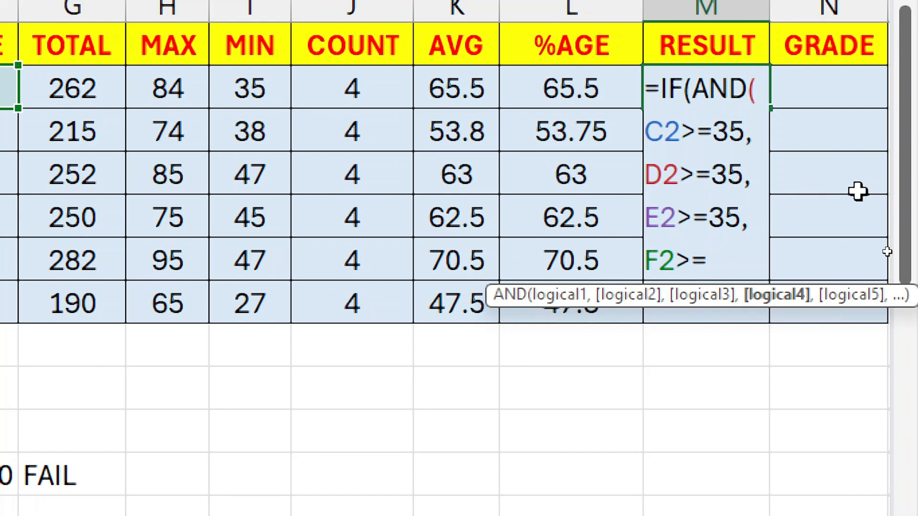
pyautogui.write('35)')
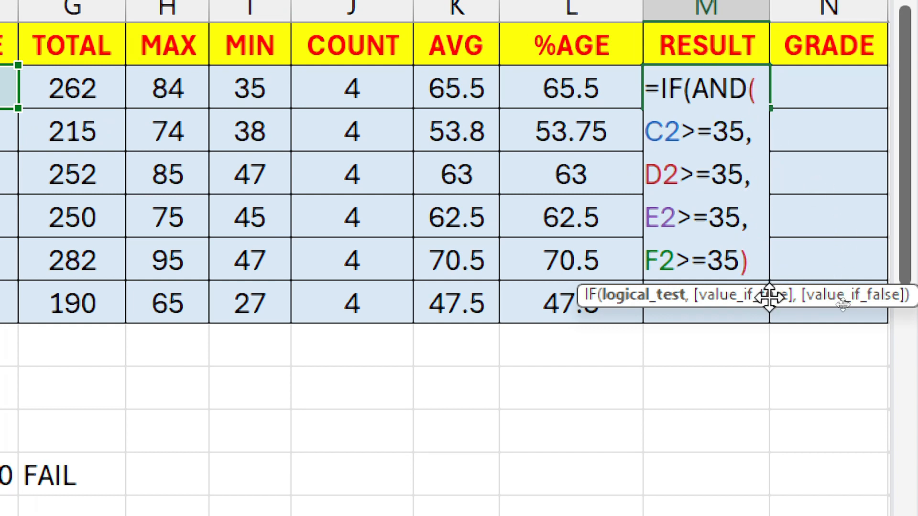
# Complete the M2 formula to return "PASS" if true and "FAIL" if false, and fill it down to M7.
pyautogui.write(',')
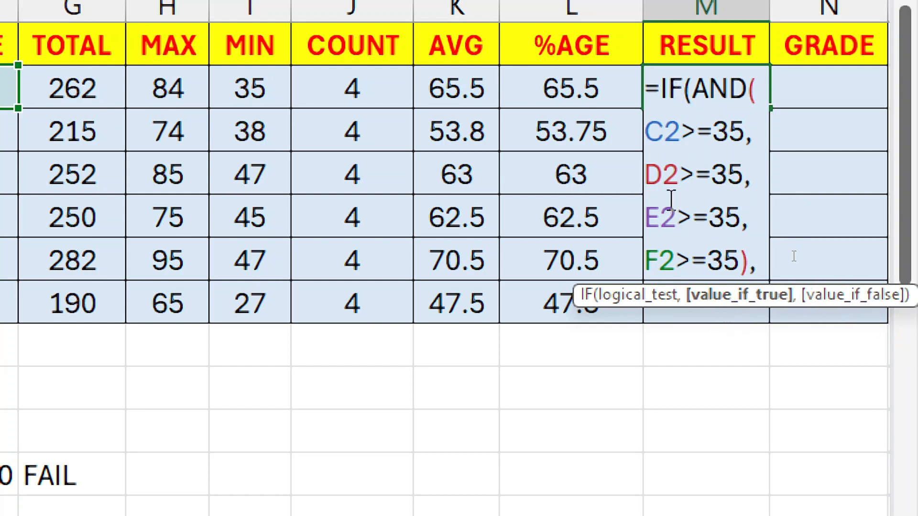
pyautogui.write('"PASS')
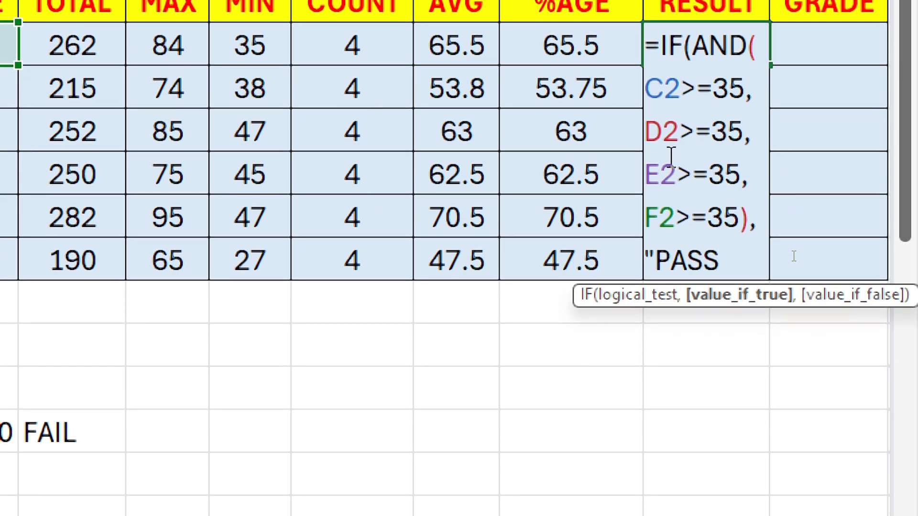
pyautogui.write('",')
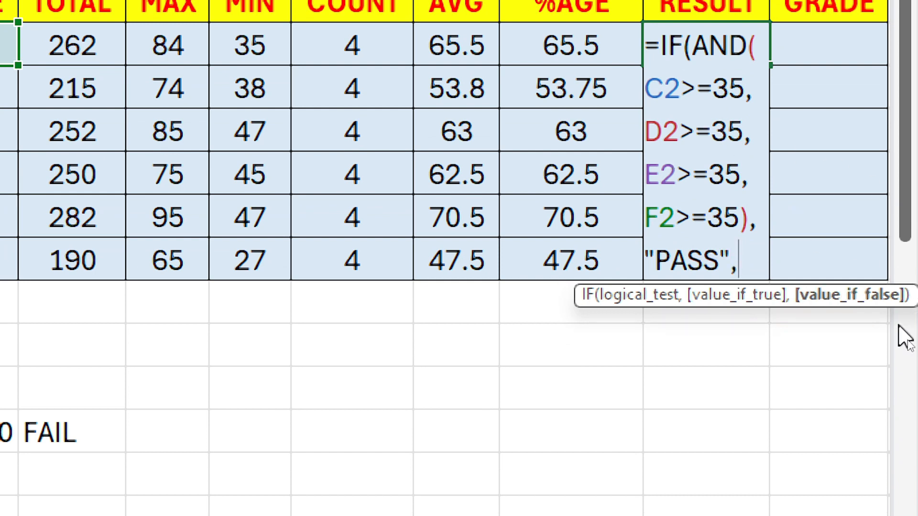
pyautogui.write('"FAIL"')
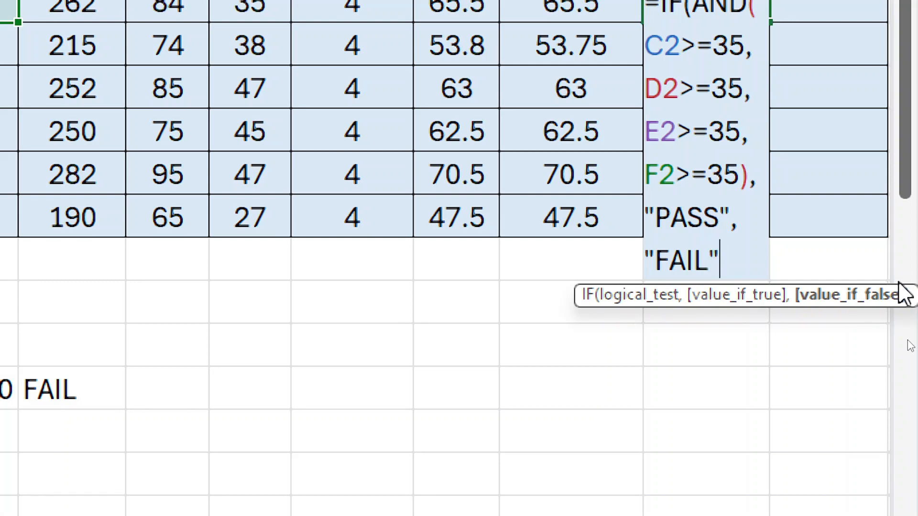
pyautogui.press('Return')
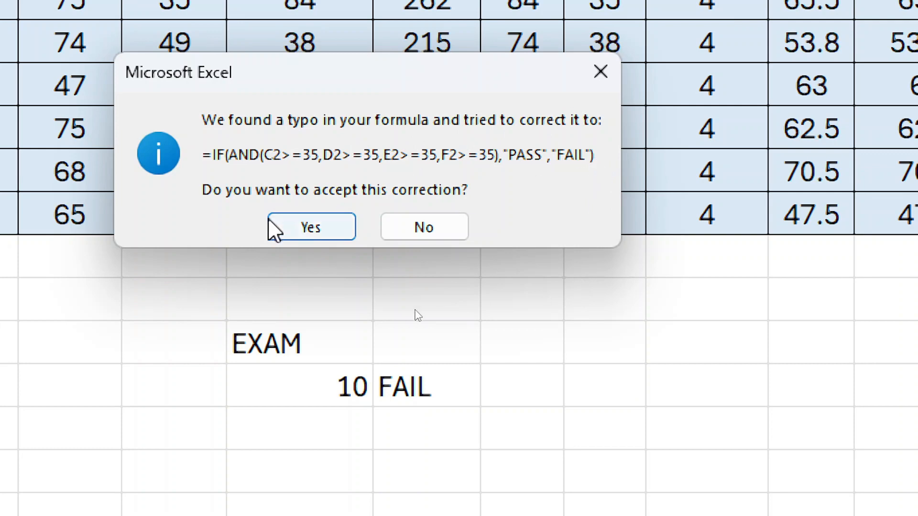
pyautogui.click(312, 225)
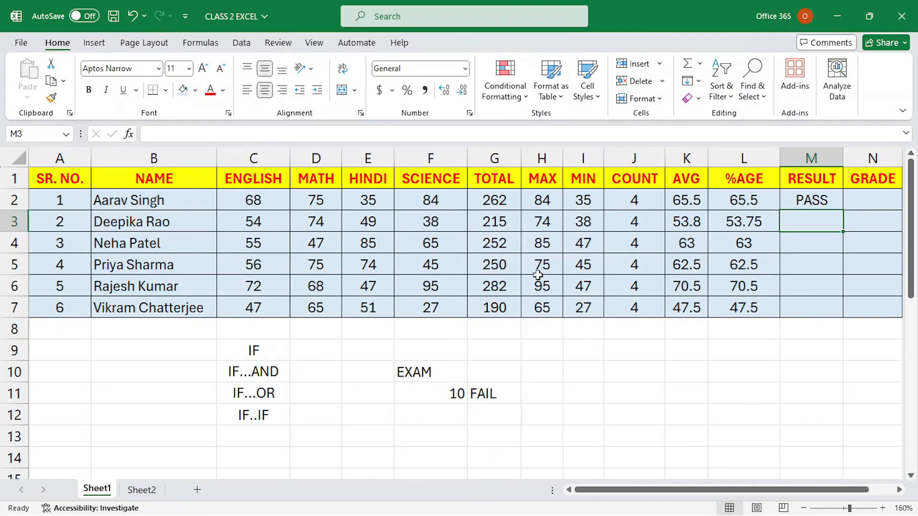
pyautogui.click(815, 201)
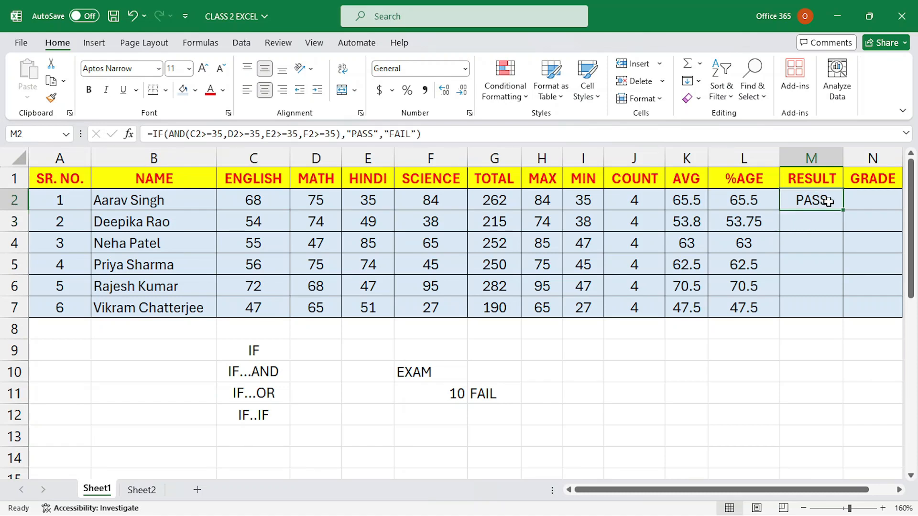
pyautogui.doubleClick(843, 209)
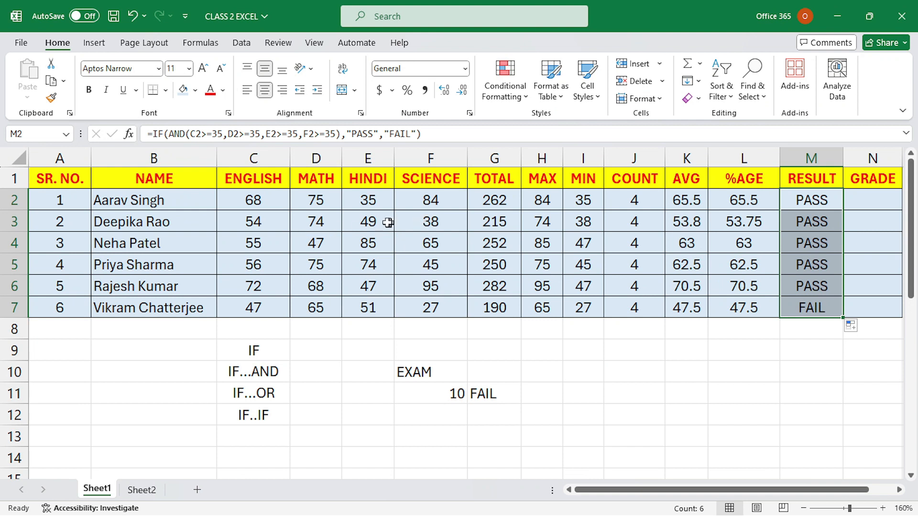
# Test the RESULT formulas by setting the English mark in C3 to 24 and the Hindi mark in E5 to 25.
pyautogui.click(263, 225)
pyautogui.write('24')
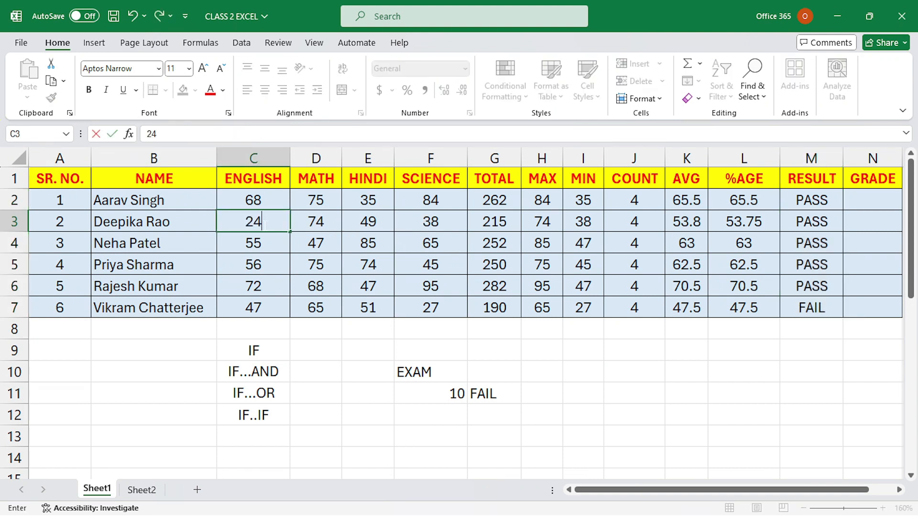
pyautogui.press('Return')
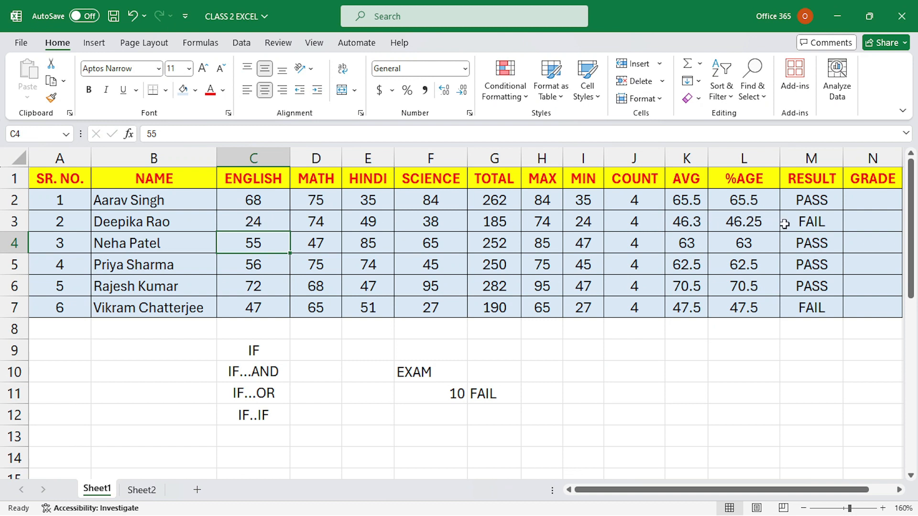
pyautogui.click(368, 268)
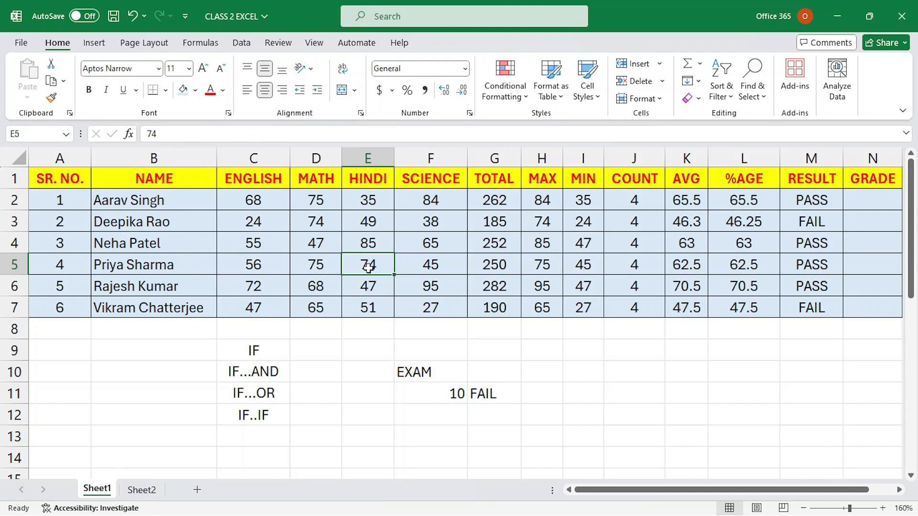
pyautogui.write('25')
pyautogui.press('Return')
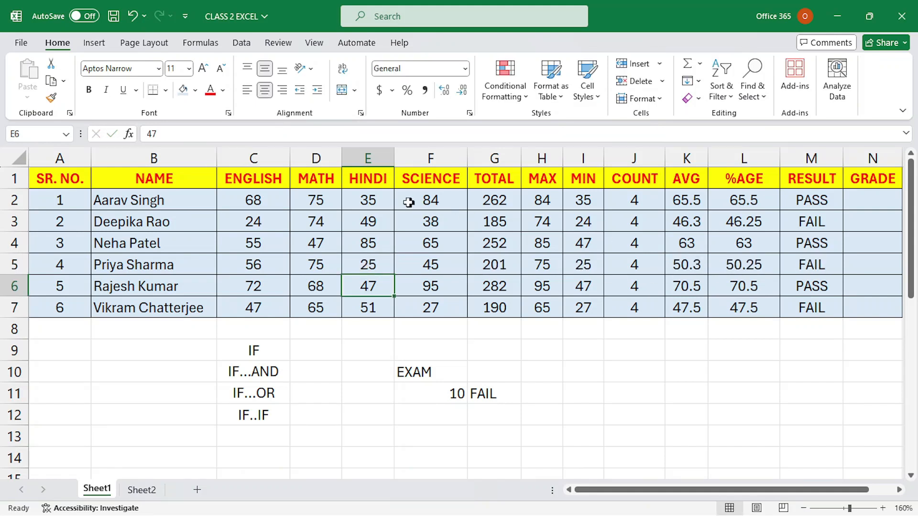
# Review the RESULT formula in M2 and test it by setting the Hindi mark in E2 to 34.
pyautogui.click(372, 205)
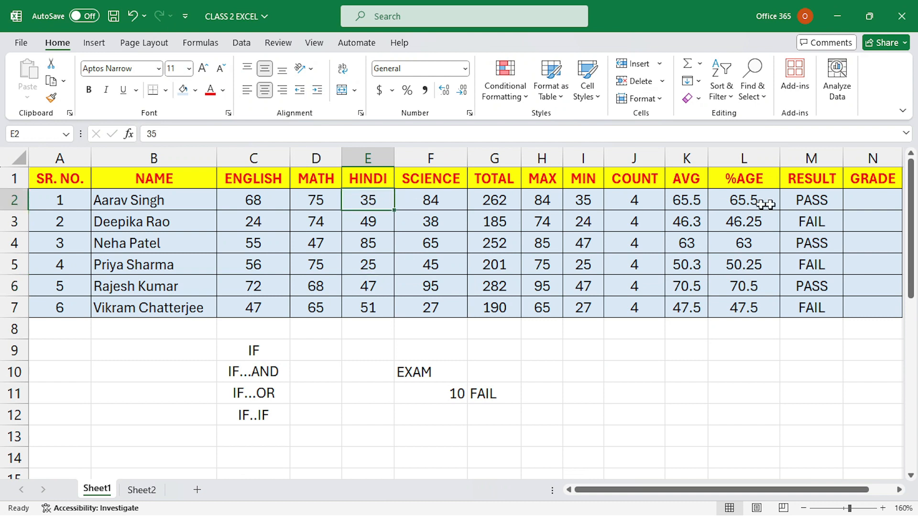
pyautogui.doubleClick(819, 201)
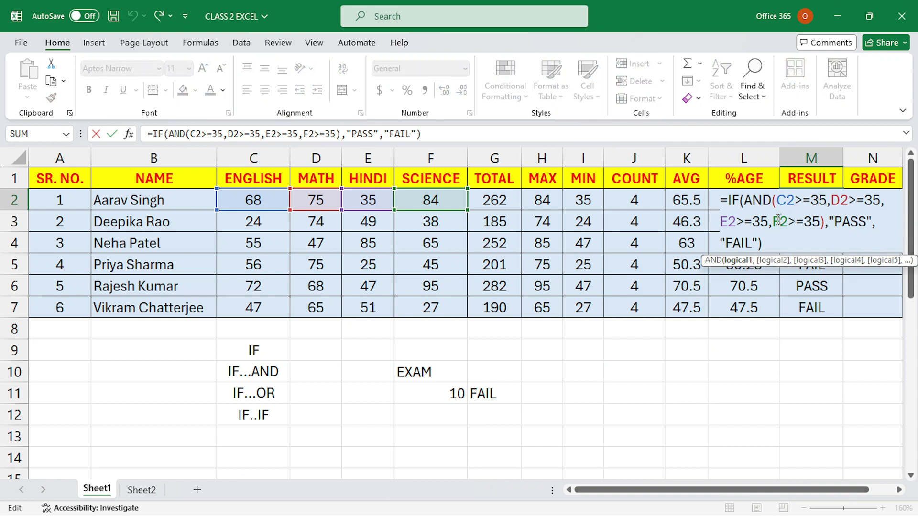
pyautogui.click(641, 347)
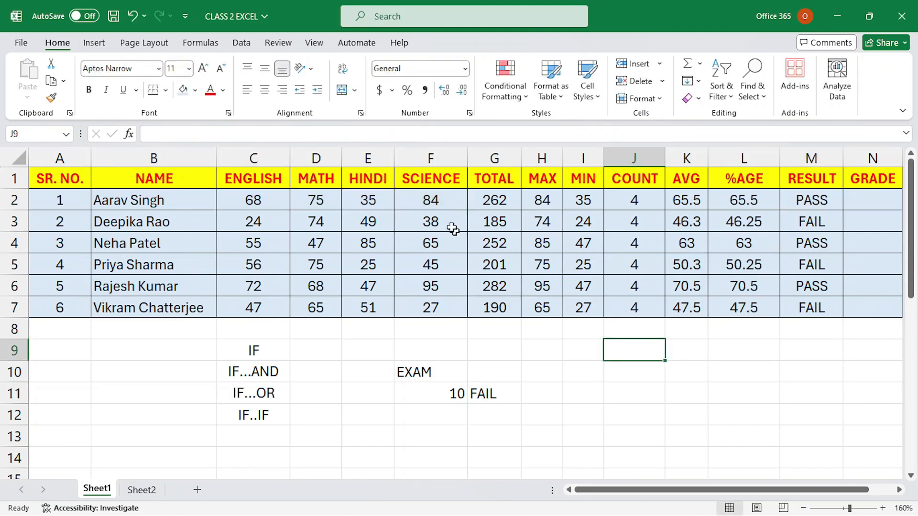
pyautogui.click(369, 201)
pyautogui.write('34')
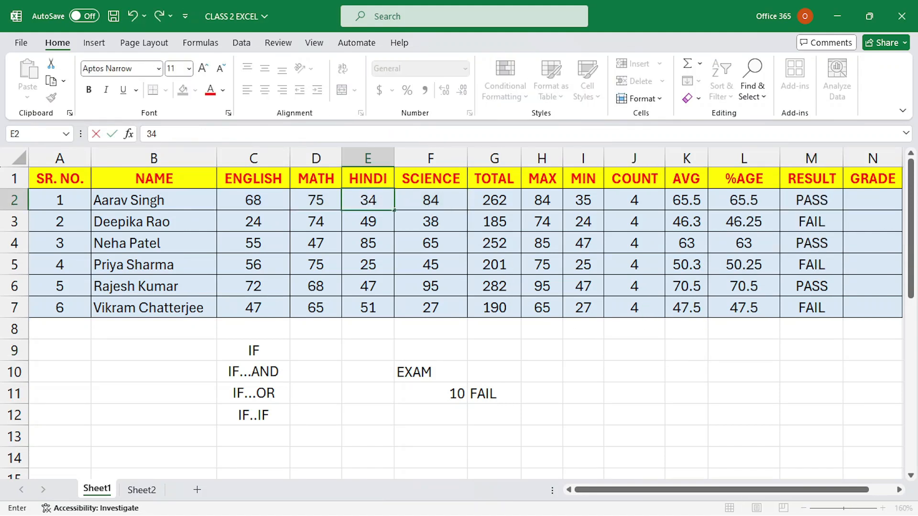
pyautogui.press('Return')
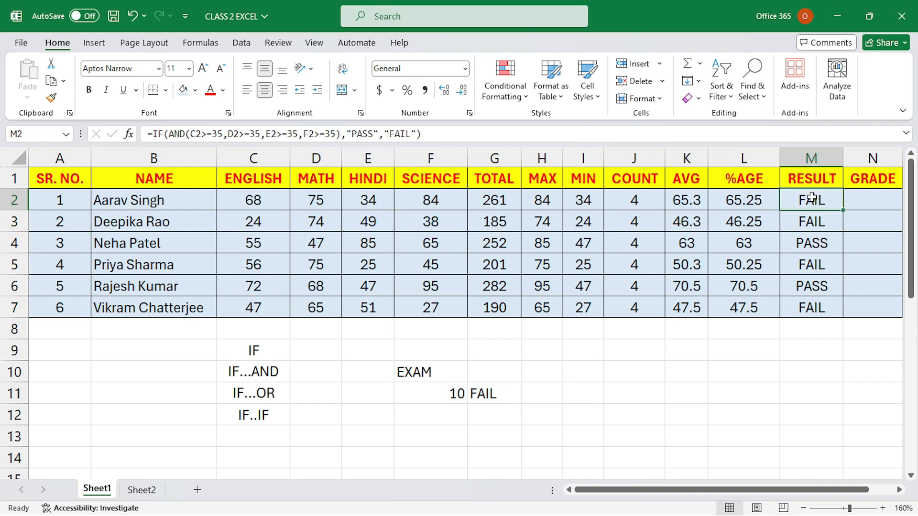
# Examine the cell references and conditions of the IF...AND formula in M2, leaving the formula as it is.
pyautogui.doubleClick(811, 201)
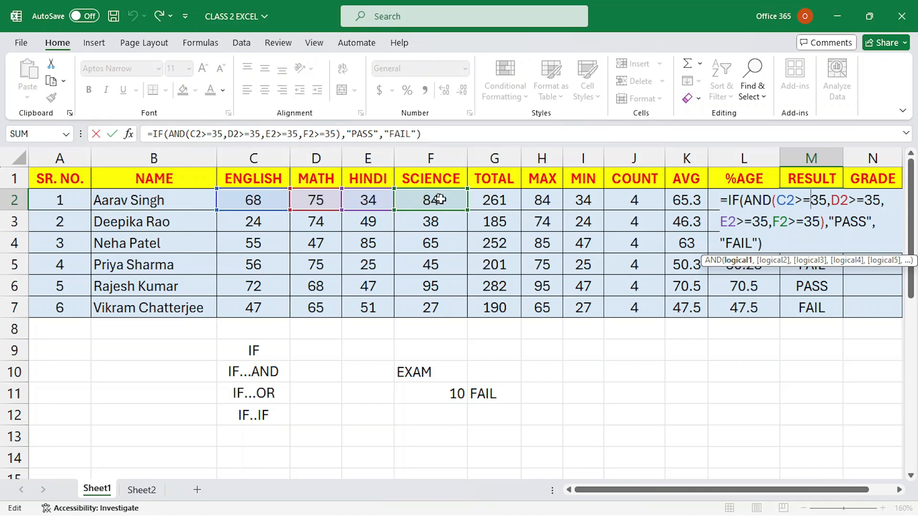
pyautogui.click(754, 342)
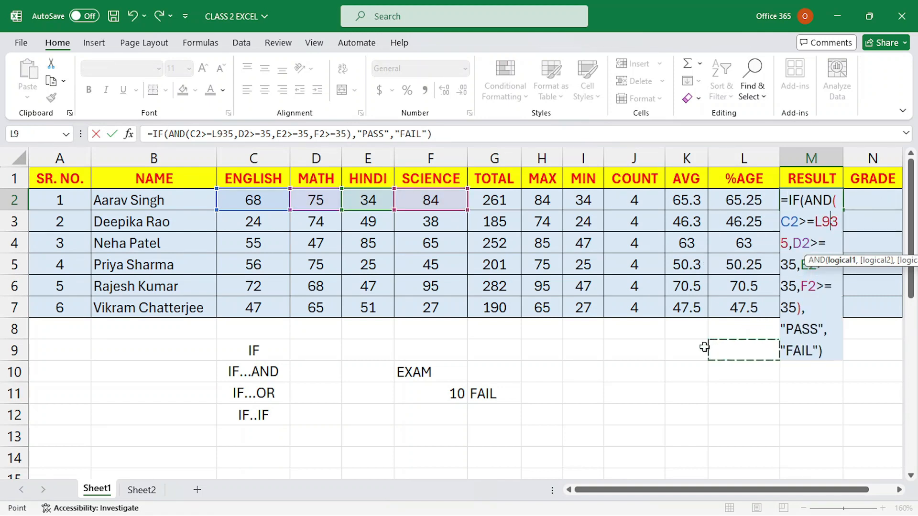
pyautogui.hotkey('ctrl', 'z')
pyautogui.press('Return')
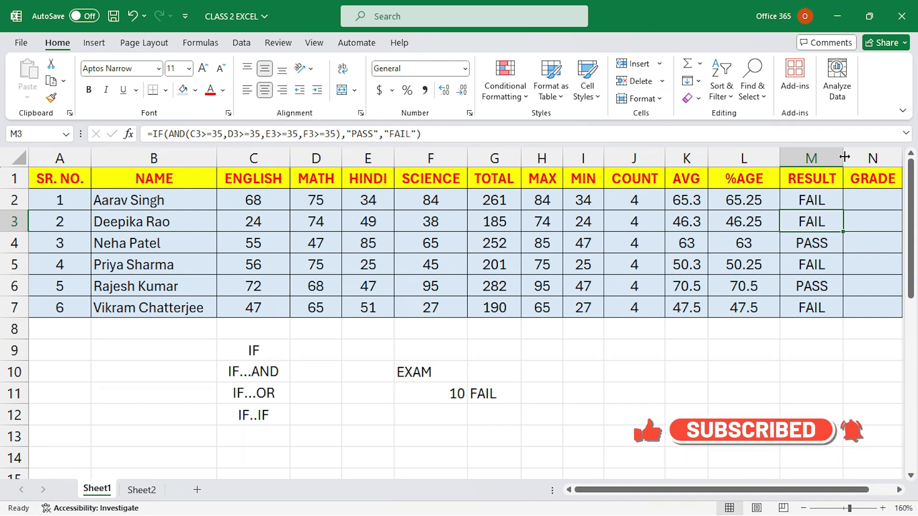
# Insert a new column before the RESULT column and enter the header "RESULT 2" in M1.
pyautogui.click(832, 156)
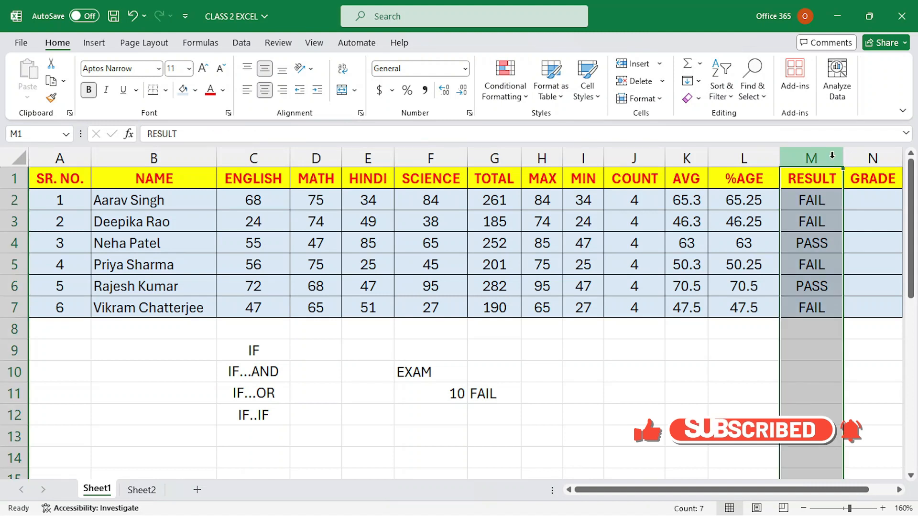
pyautogui.hotkey('ctrl', 'shift', '+')
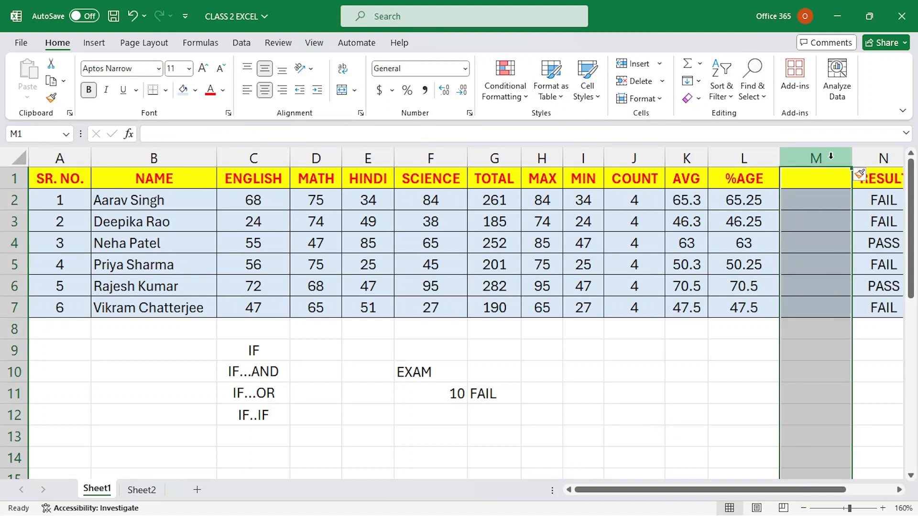
pyautogui.click(809, 175)
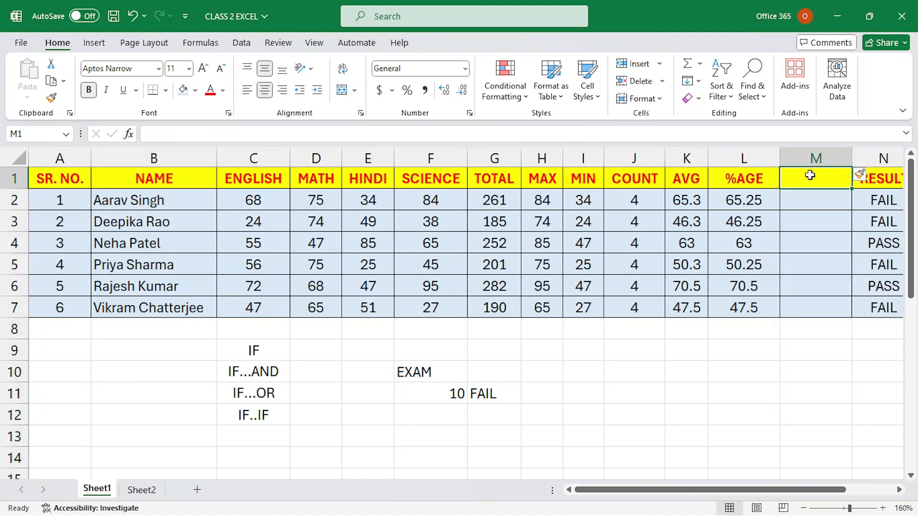
pyautogui.write('RESULT')
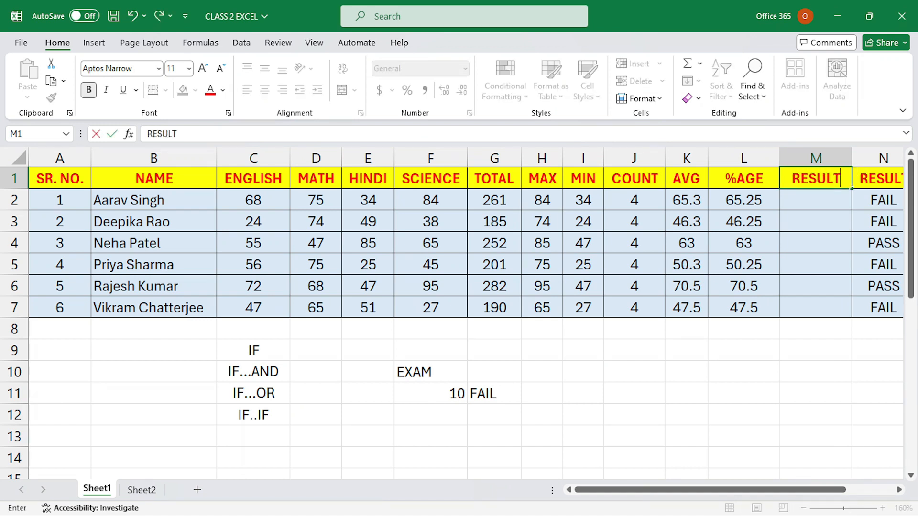
pyautogui.write(' 2')
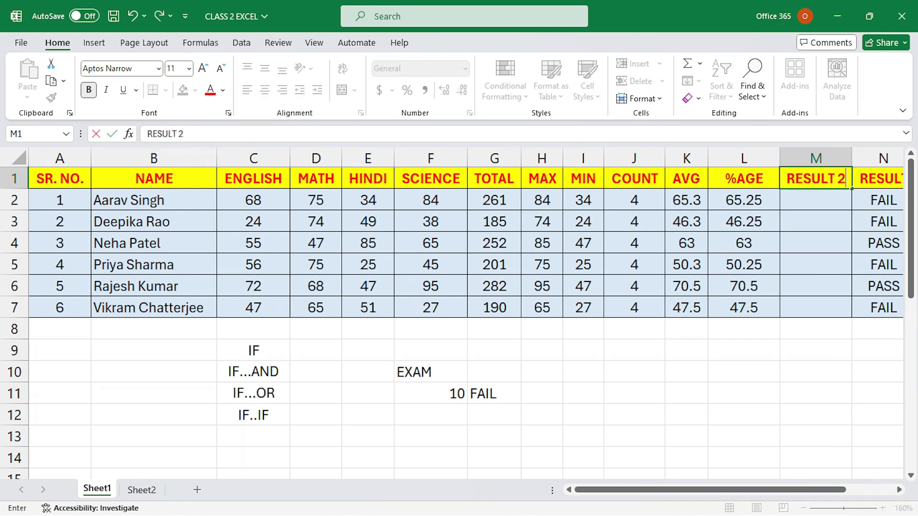
pyautogui.press('BackSpace')
pyautogui.press('BackSpace')
pyautogui.write('2')
pyautogui.click(263, 396)
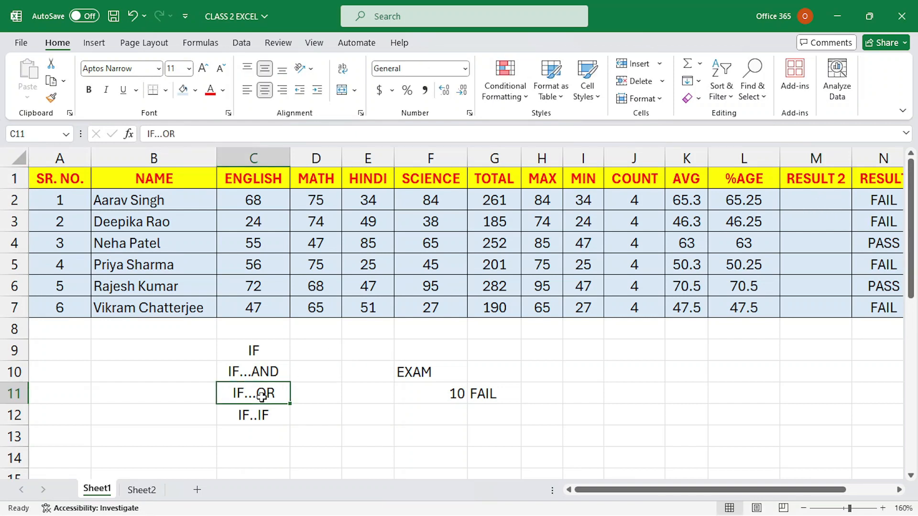
# Start an IF formula in M2 with a nested OR test, entering C2<35 as its first condition.
pyautogui.click(807, 203)
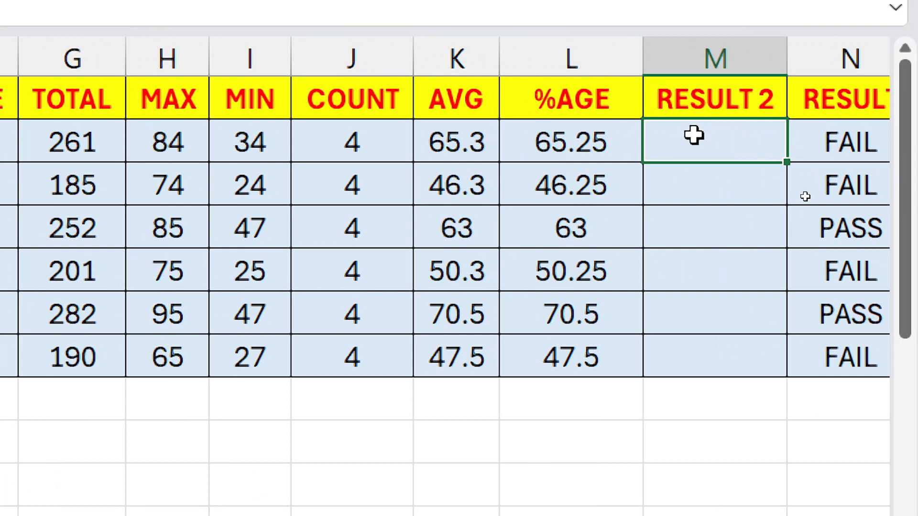
pyautogui.write('=IF')
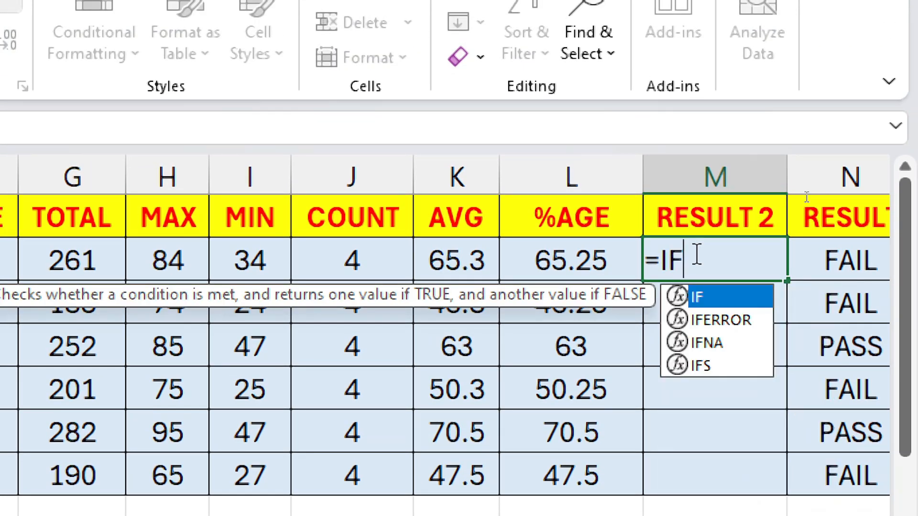
pyautogui.write('(')
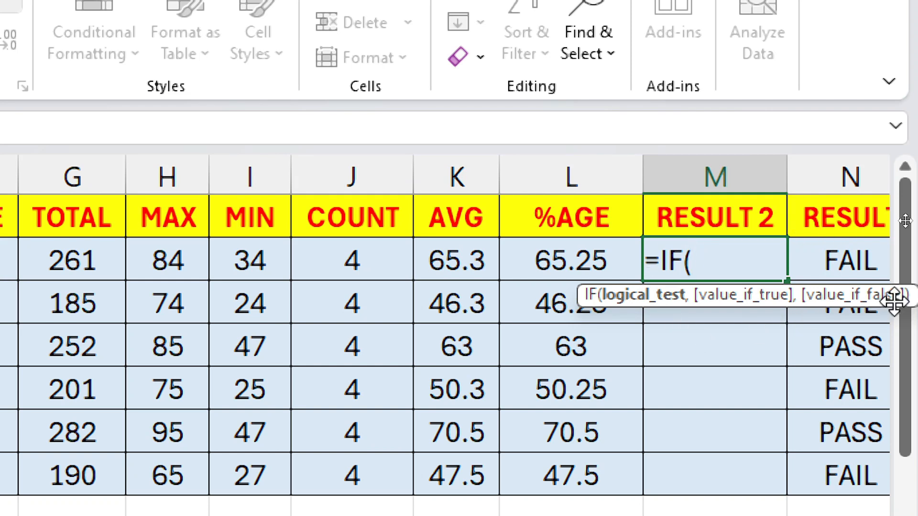
pyautogui.write('OR')
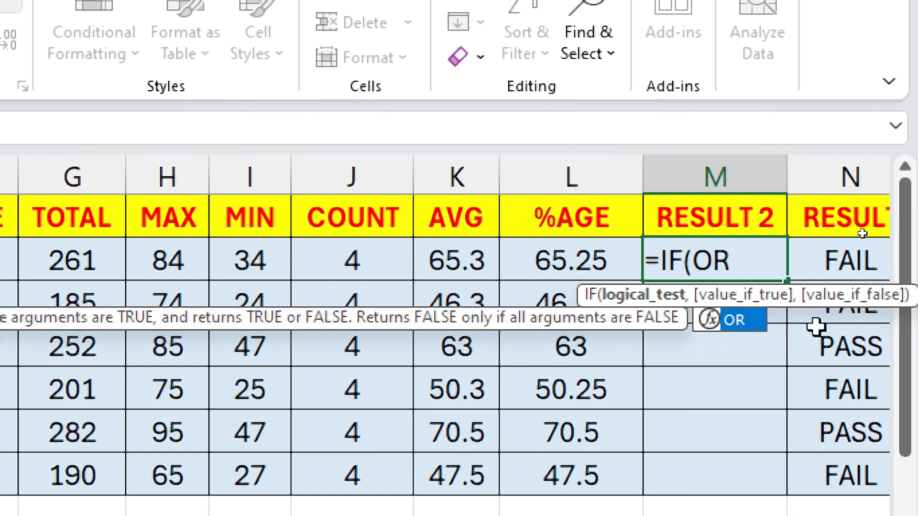
pyautogui.doubleClick(742, 324)
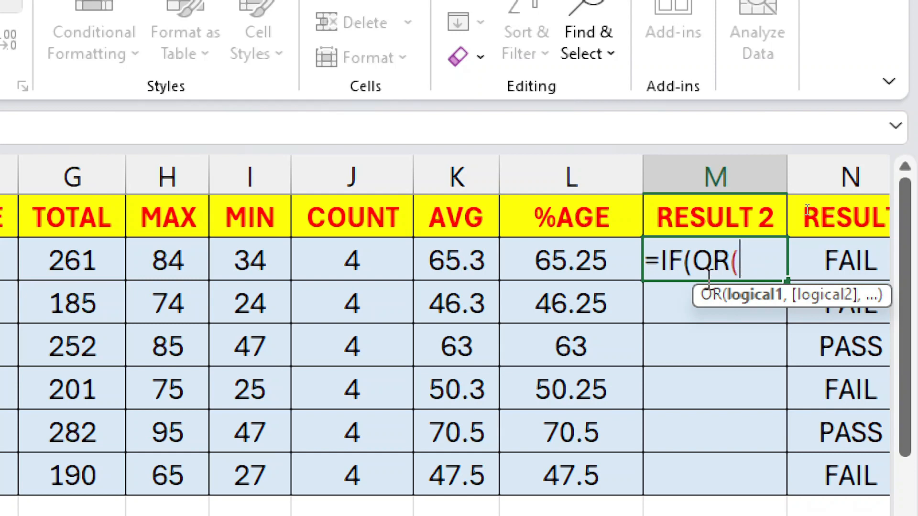
pyautogui.hscroll(-10, 61, 229)
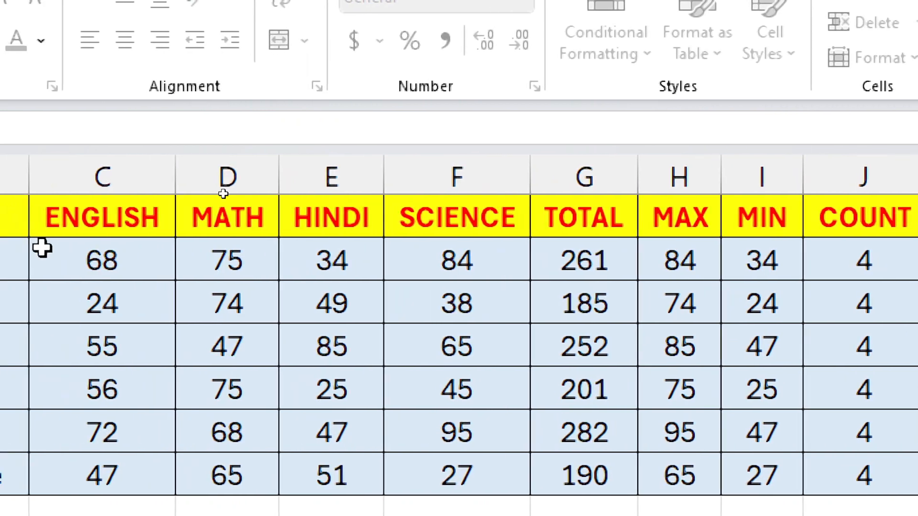
pyautogui.click(72, 261)
pyautogui.hscroll(8, 789, 292)
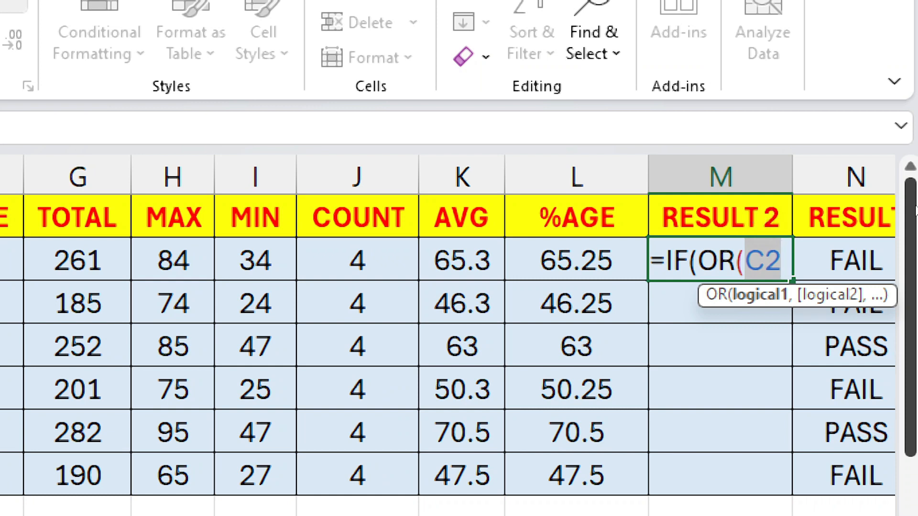
pyautogui.write('<')
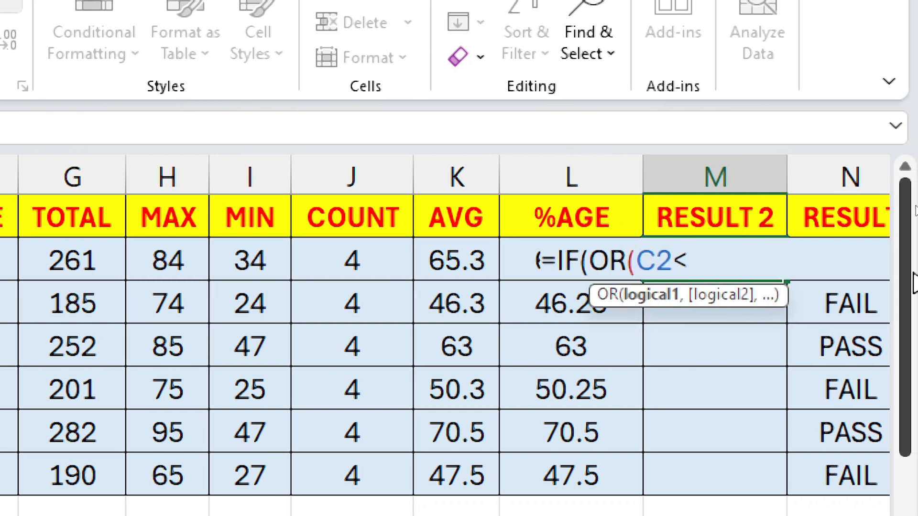
pyautogui.write('35')
pyautogui.write(',')
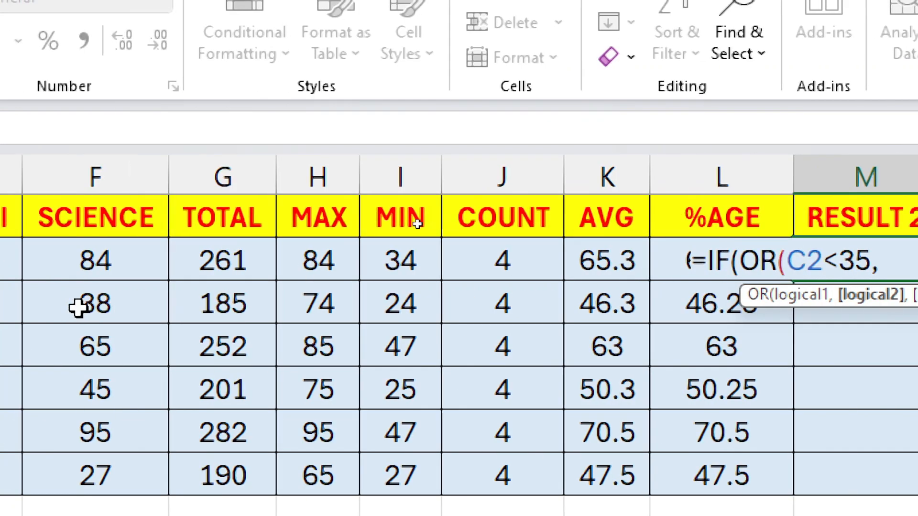
# Add the conditions D2<35 and E2<35 to the OR test in the M2 formula.
pyautogui.click(150, 262)
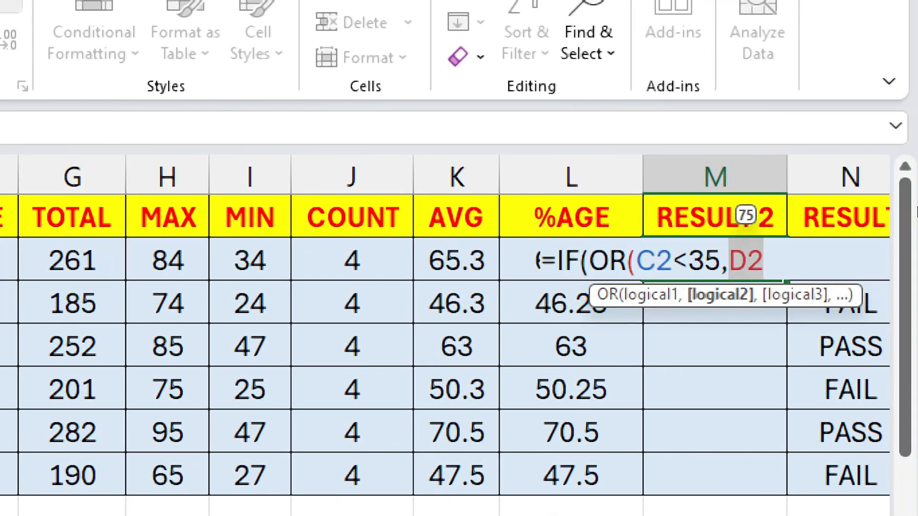
pyautogui.write('<35,D2<35,')
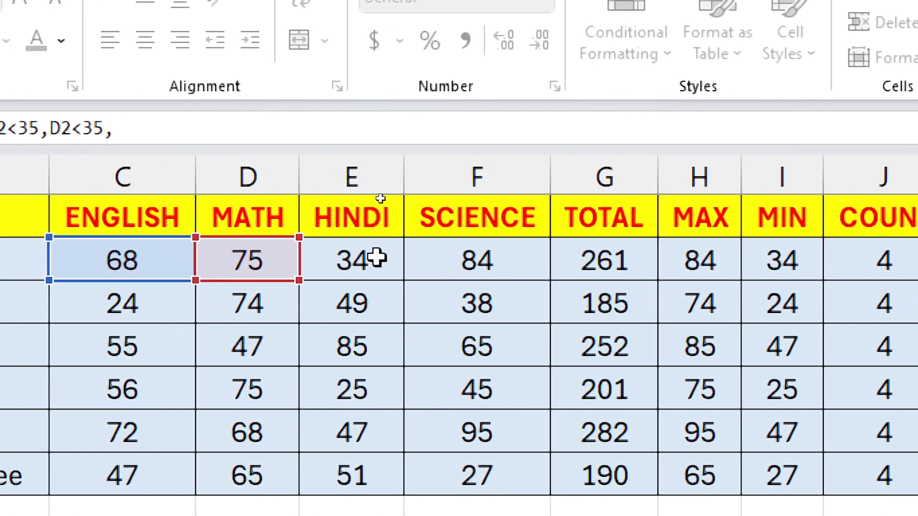
pyautogui.click(377, 258)
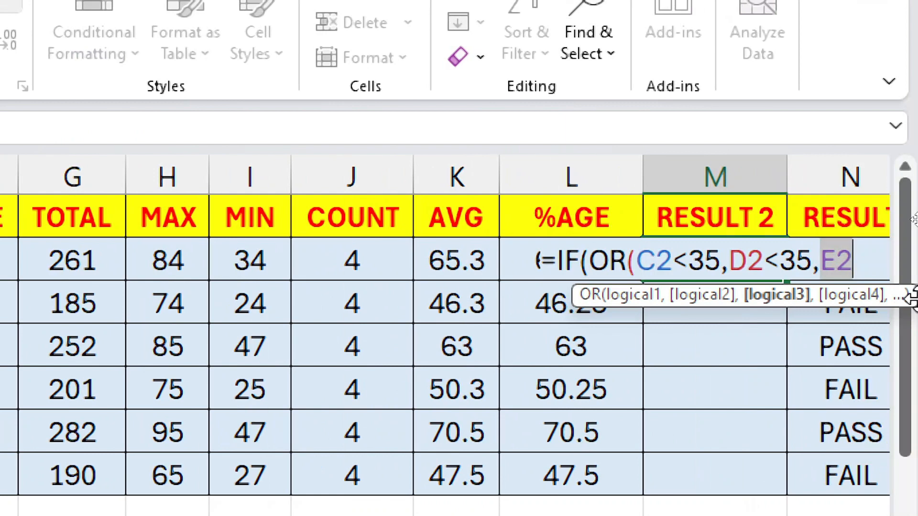
pyautogui.write('<35')
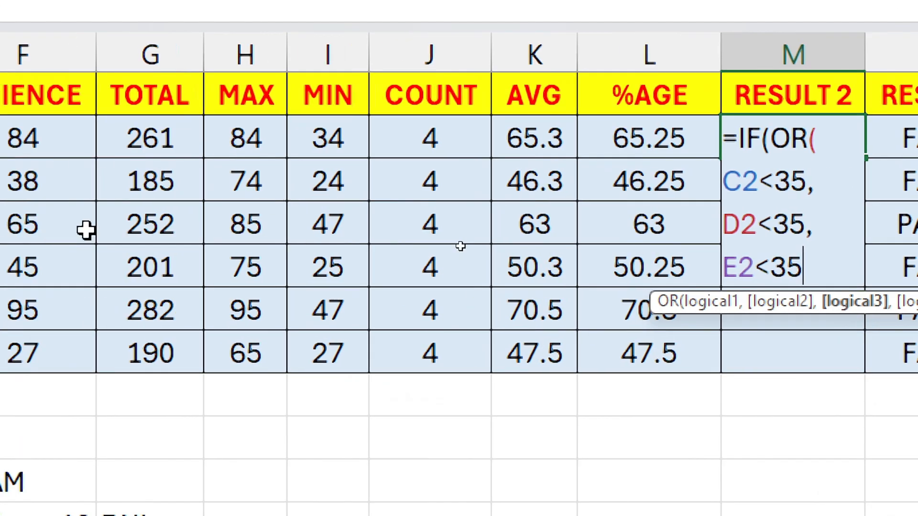
pyautogui.write(',')
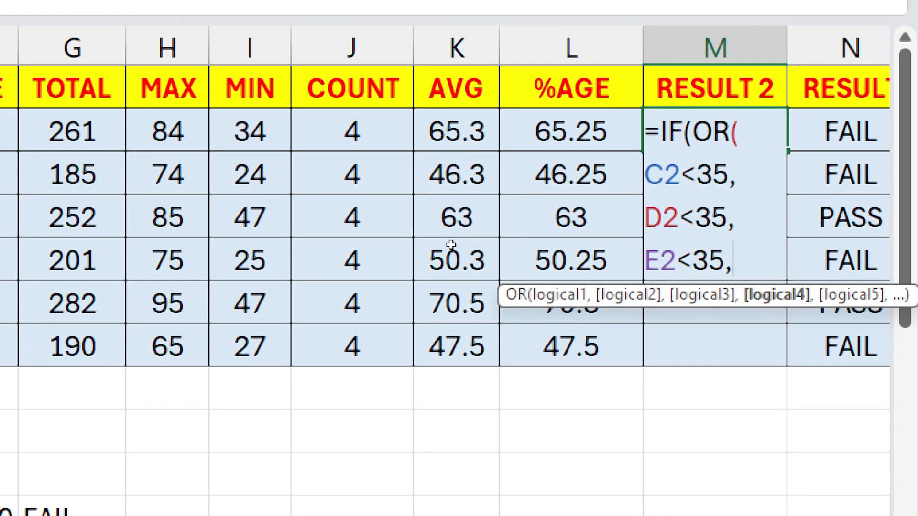
# Add F2<35 as the fourth condition in the M2 formula and close the OR function.
pyautogui.click(78, 126)
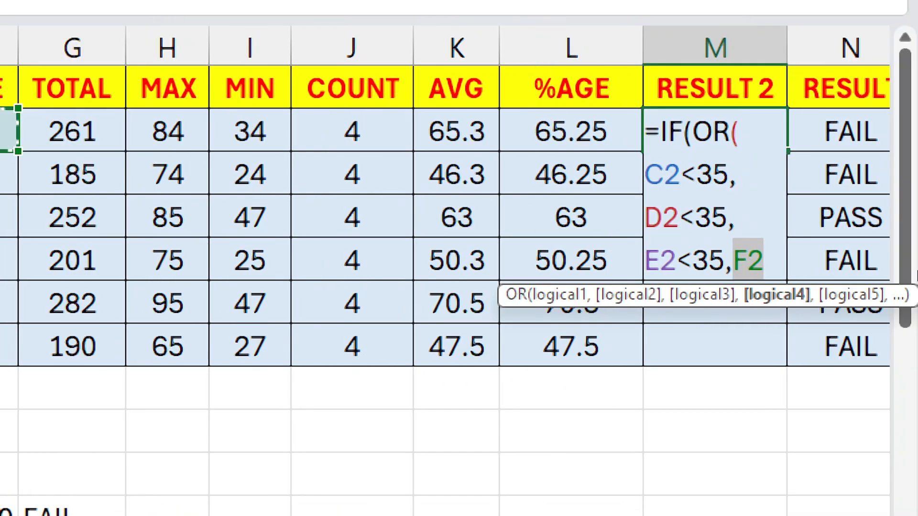
pyautogui.write('<')
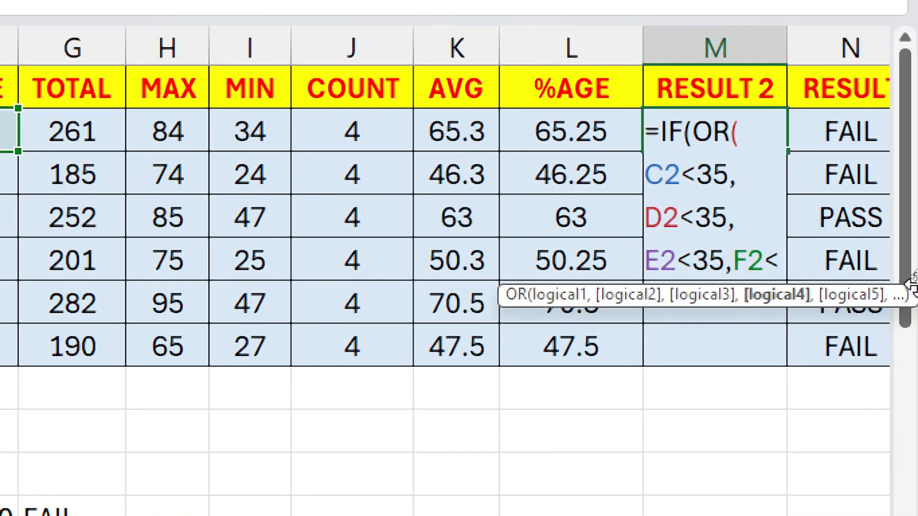
pyautogui.write('35')
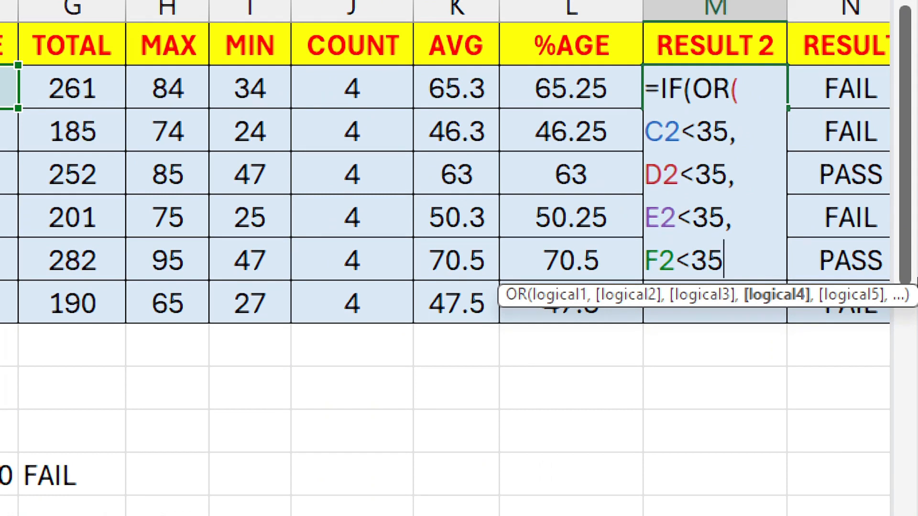
pyautogui.write(')')
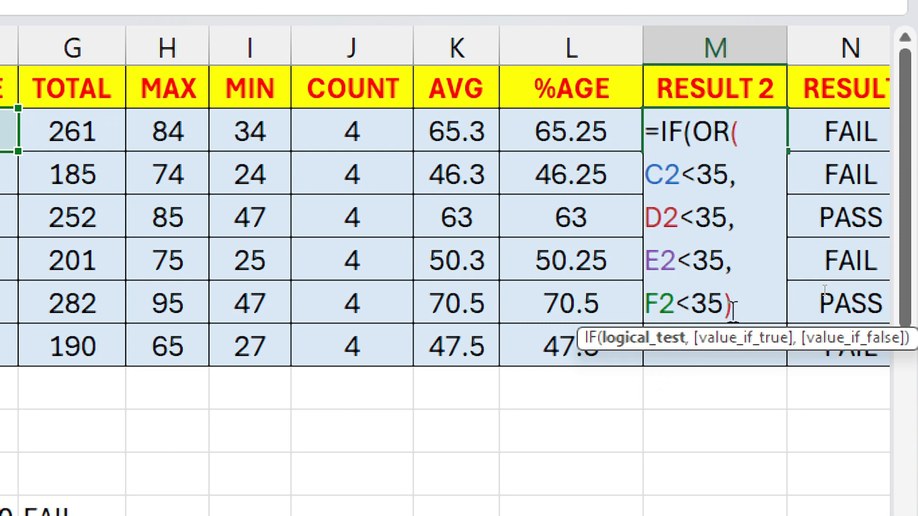
# Enter "FAIL" as the value if true in the M2 IF formula, followed by the argument separator.
pyautogui.write(',')
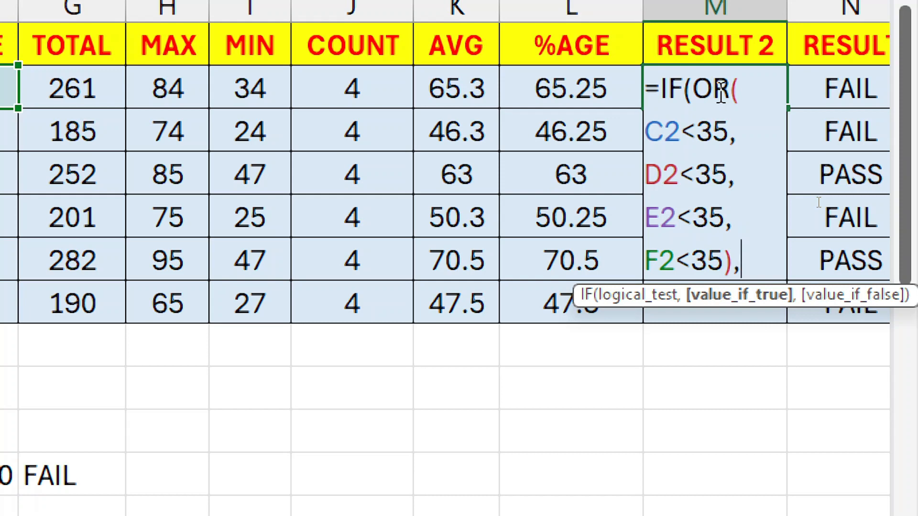
pyautogui.write('FAI')
pyautogui.press('BackSpace')
pyautogui.press('BackSpace')
pyautogui.press('BackSpace')
pyautogui.write('"FAIL')
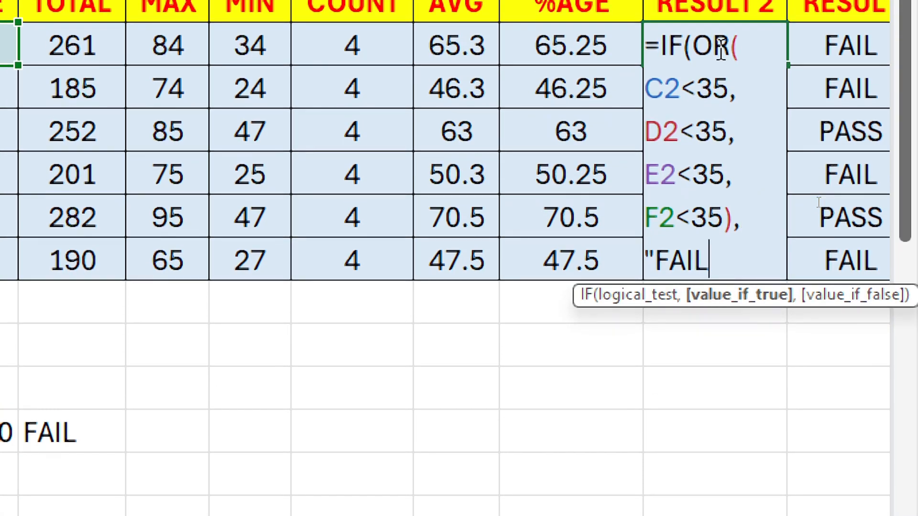
pyautogui.write('",')
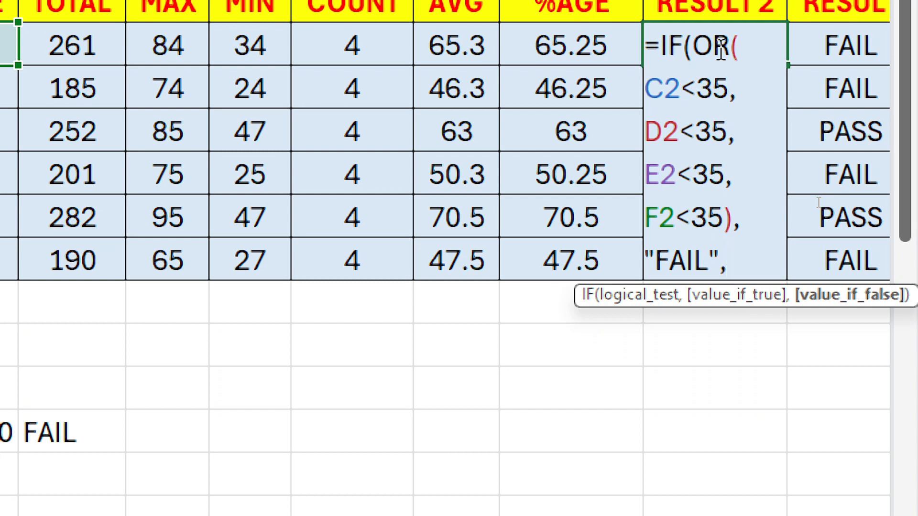
# Complete the M2 IF formula with "PASS" as the value if false and fill it down the RESULT 2 column to M7.
pyautogui.write('"PASS"')
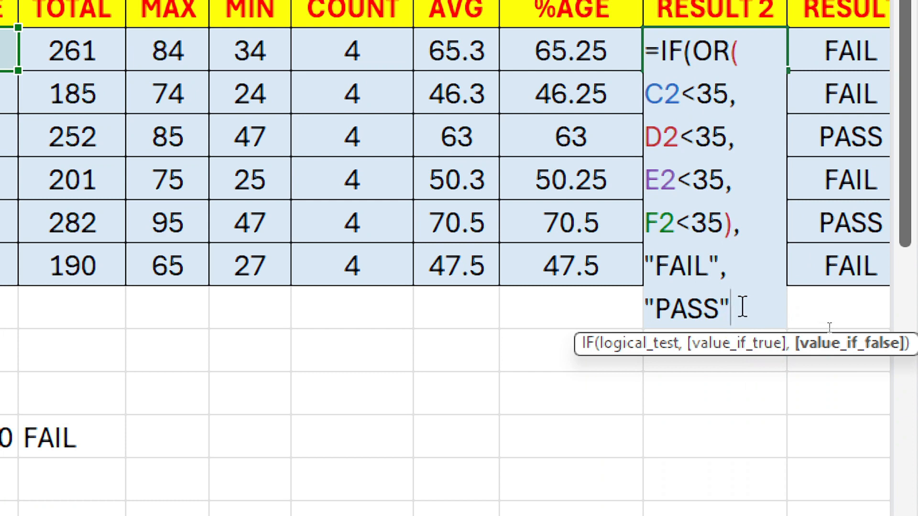
pyautogui.write(')')
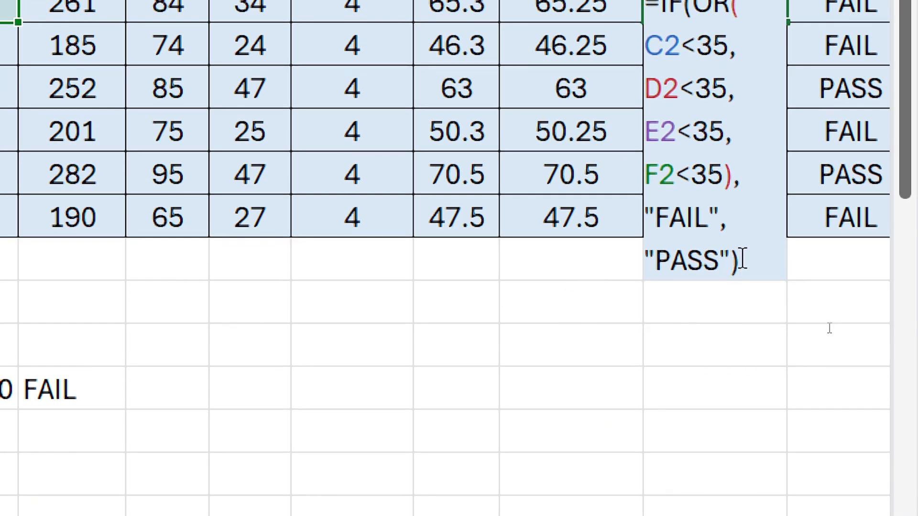
pyautogui.press('Return')
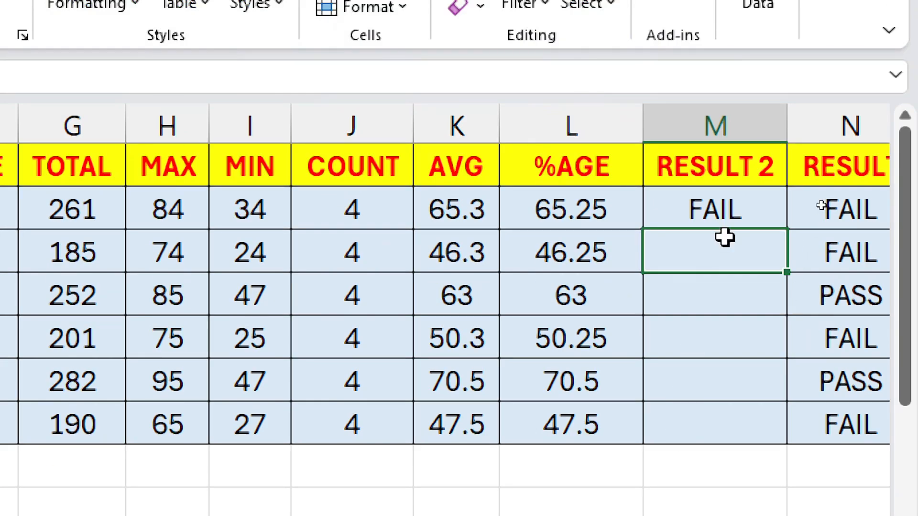
pyautogui.click(734, 208)
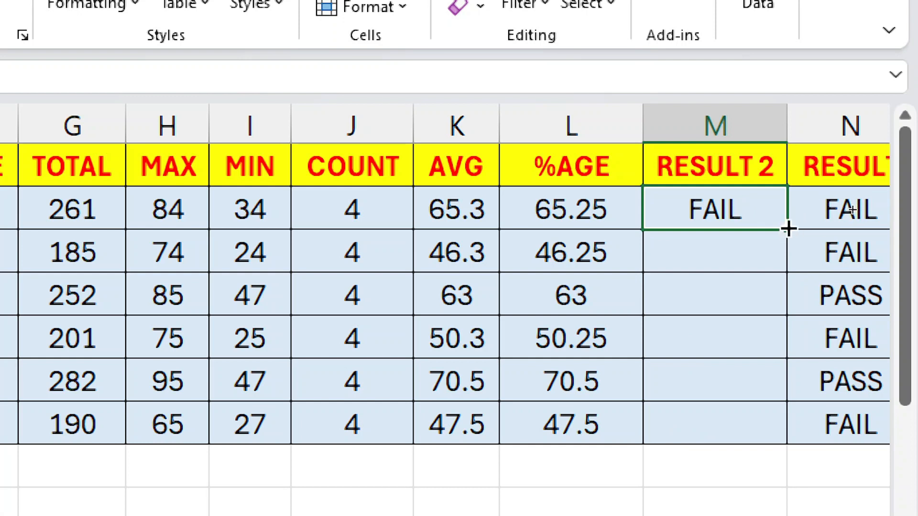
pyautogui.doubleClick(789, 233)
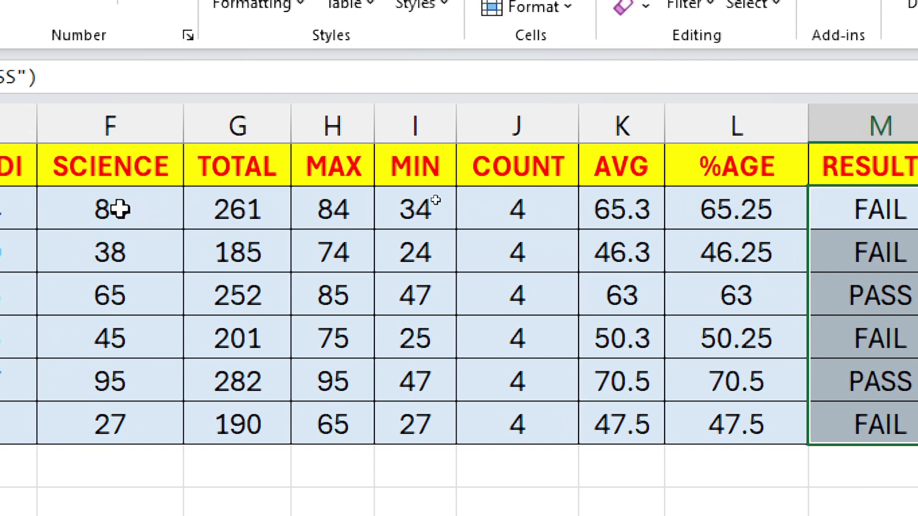
pyautogui.click(118, 209)
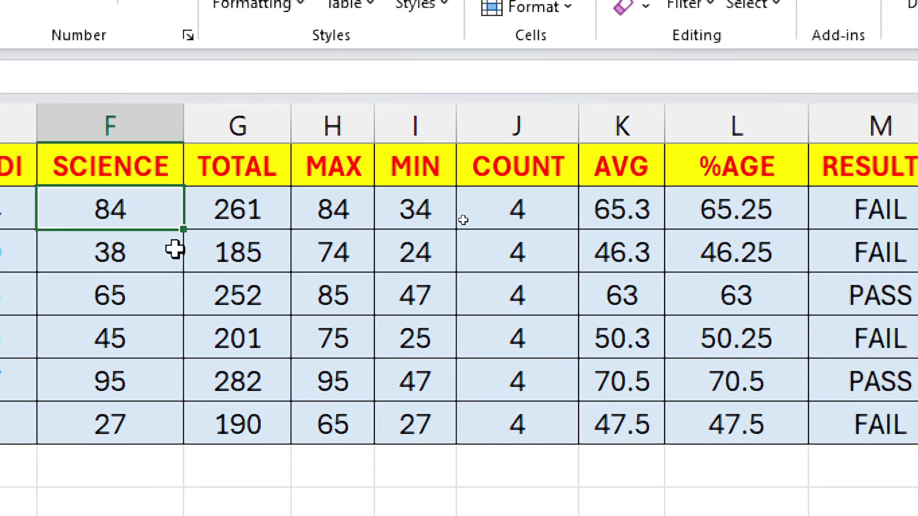
pyautogui.write('25')
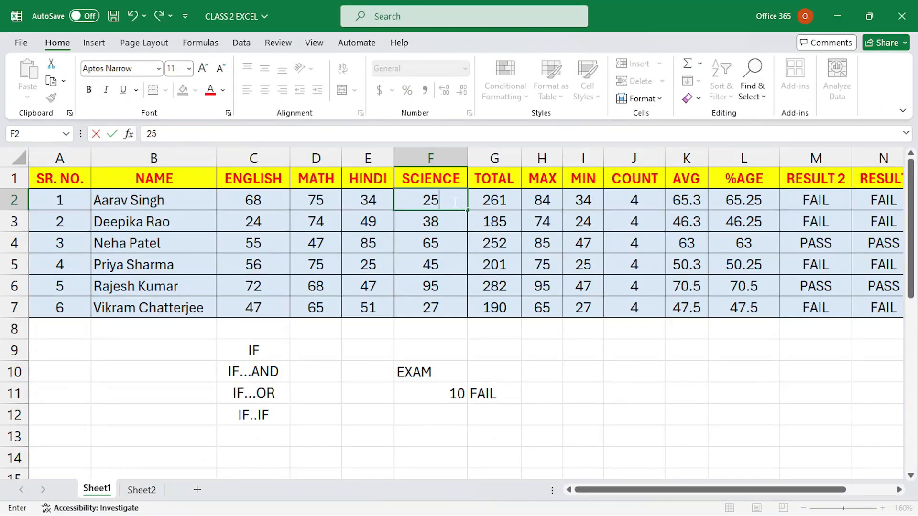
pyautogui.press('Escape')
# Set the first student's HINDI mark in E2 to 35 and select M2 to check its result and formula.
pyautogui.click(374, 202)
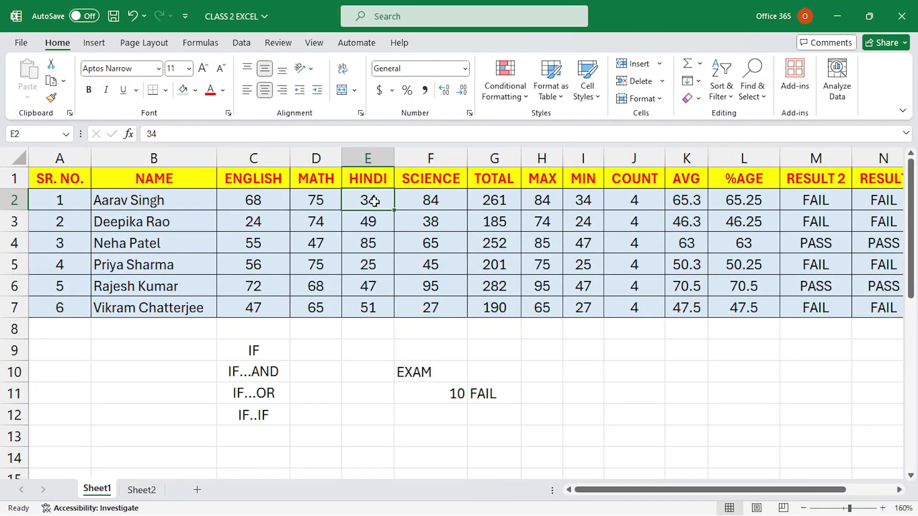
pyautogui.write('35')
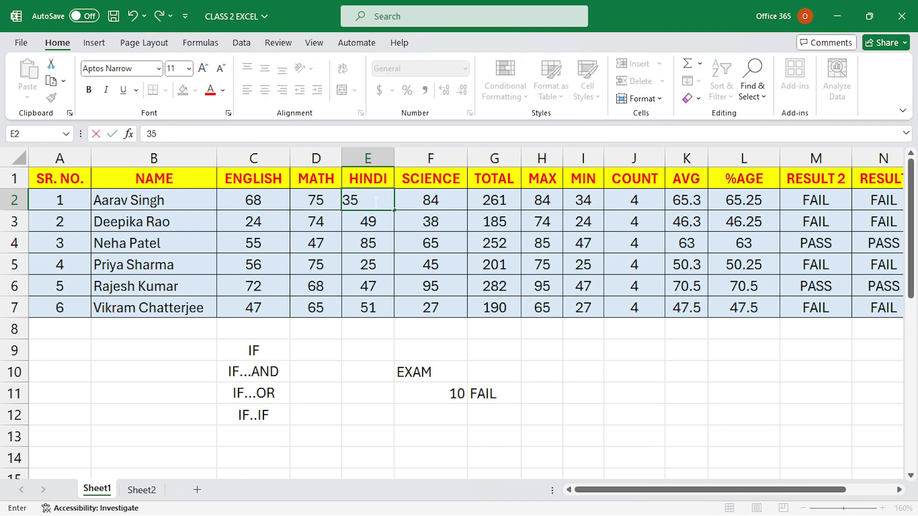
pyautogui.press('Return')
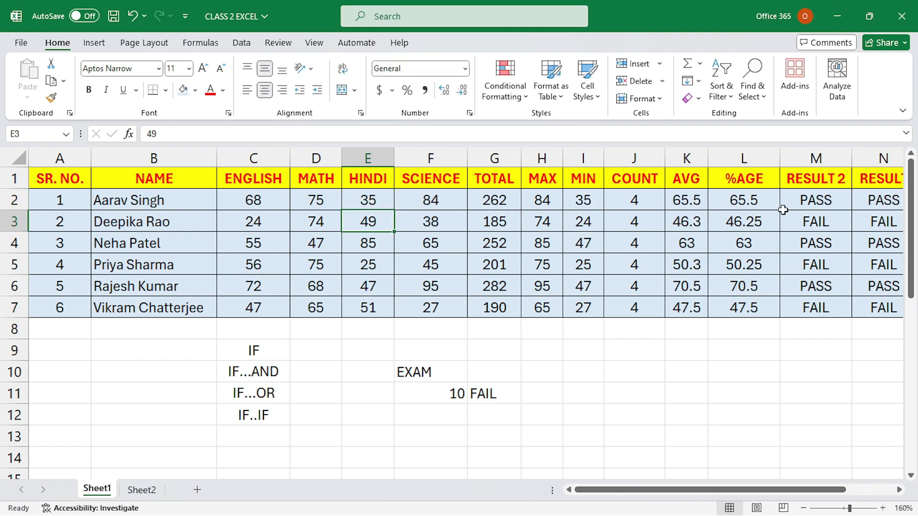
pyautogui.click(841, 204)
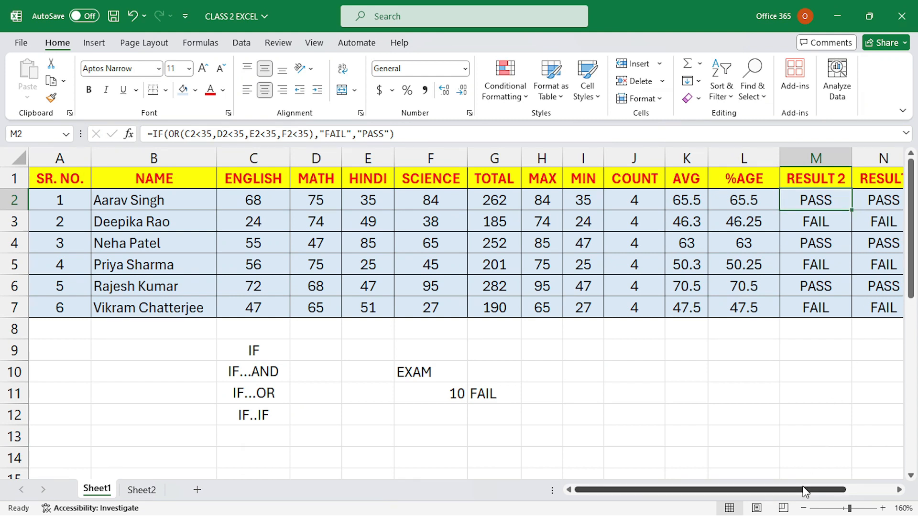
# Label the two result columns below the table by entering OR in M8 and AND in N8.
pyautogui.moveTo(807, 491); pyautogui.dragTo(853, 491)
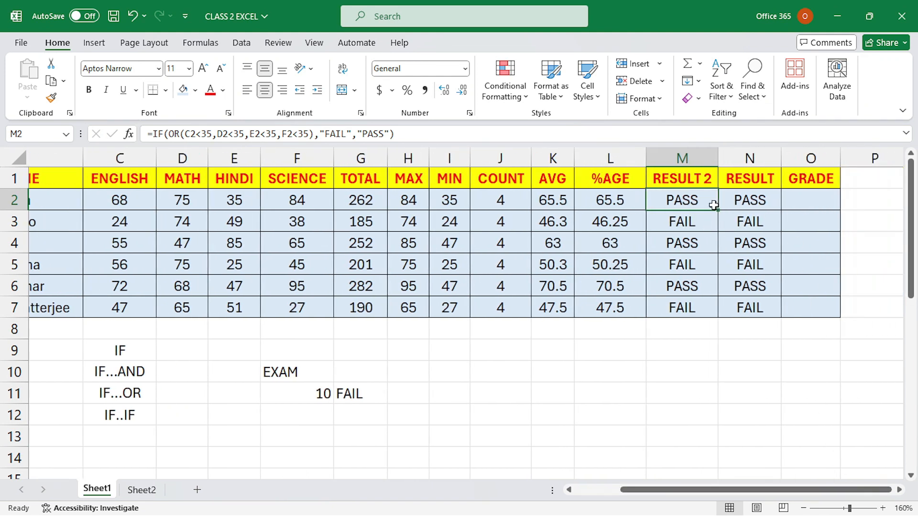
pyautogui.click(681, 333)
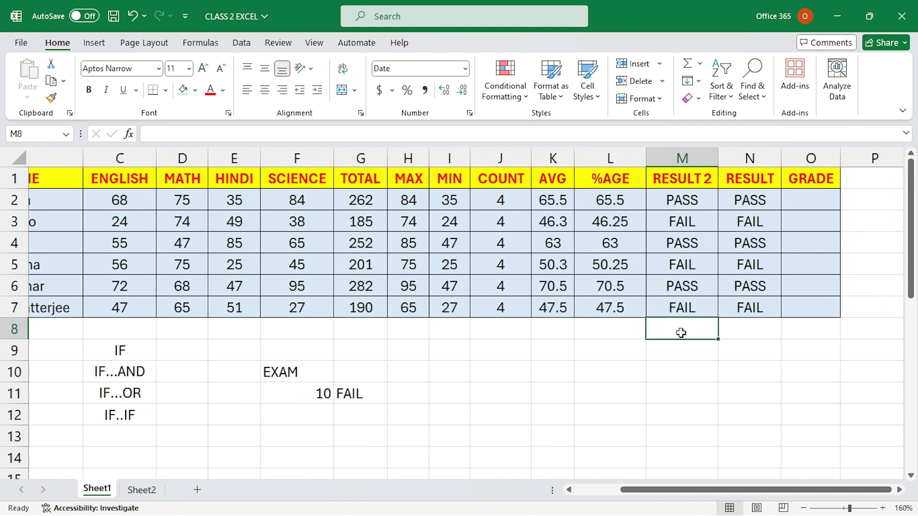
pyautogui.write('OR')
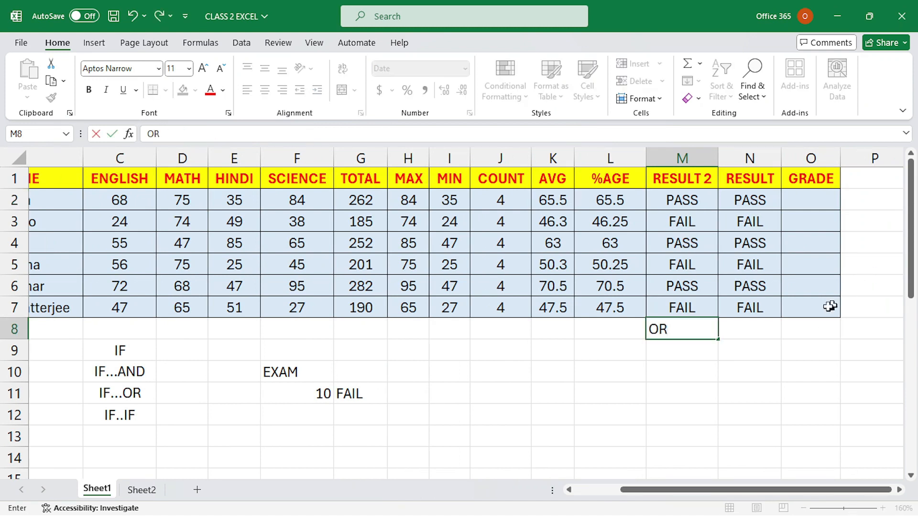
pyautogui.click(754, 333)
pyautogui.write('AND')
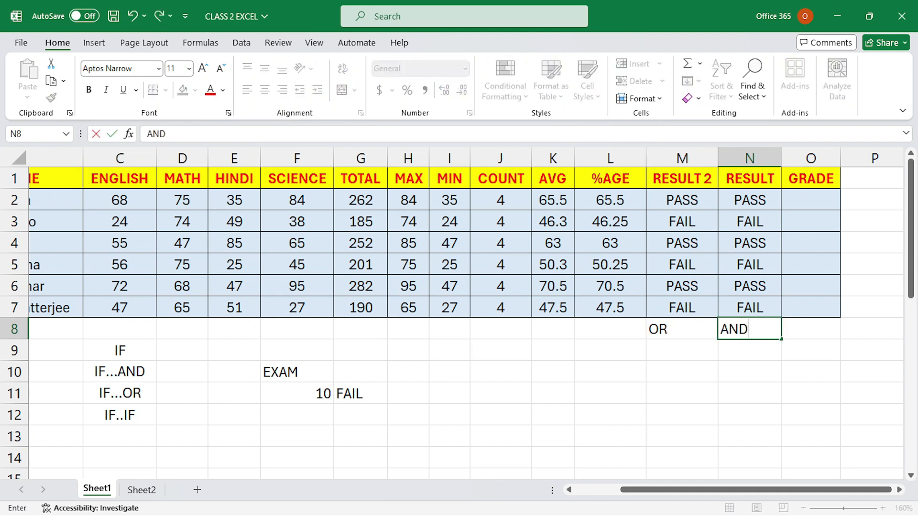
pyautogui.click(677, 363)
# Format the OR and AND labels in M8:N8 as bold red text, centered horizontally and vertically.
pyautogui.moveTo(679, 332); pyautogui.dragTo(735, 331)
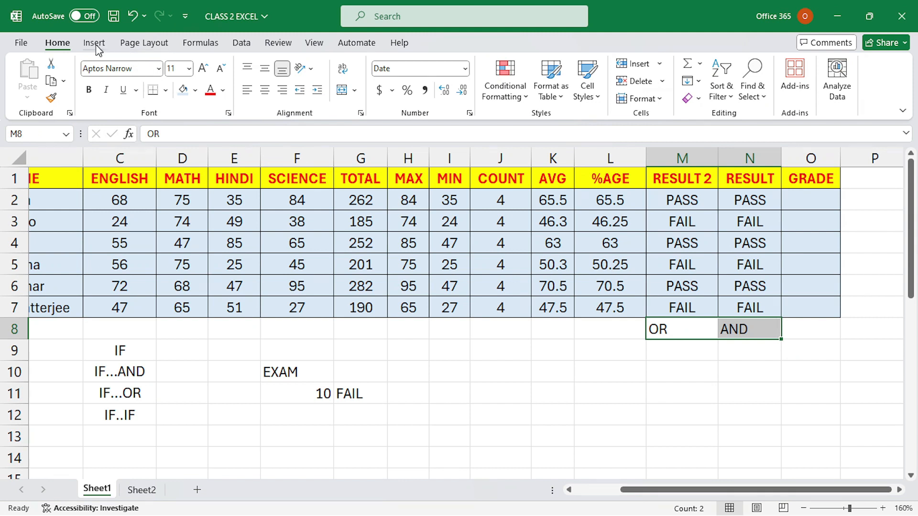
pyautogui.click(264, 89)
pyautogui.click(265, 68)
pyautogui.click(211, 90)
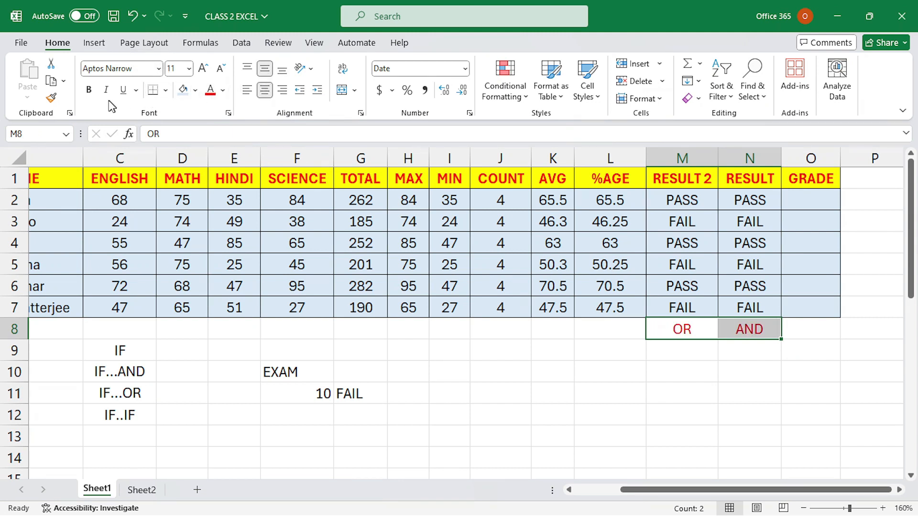
pyautogui.click(88, 91)
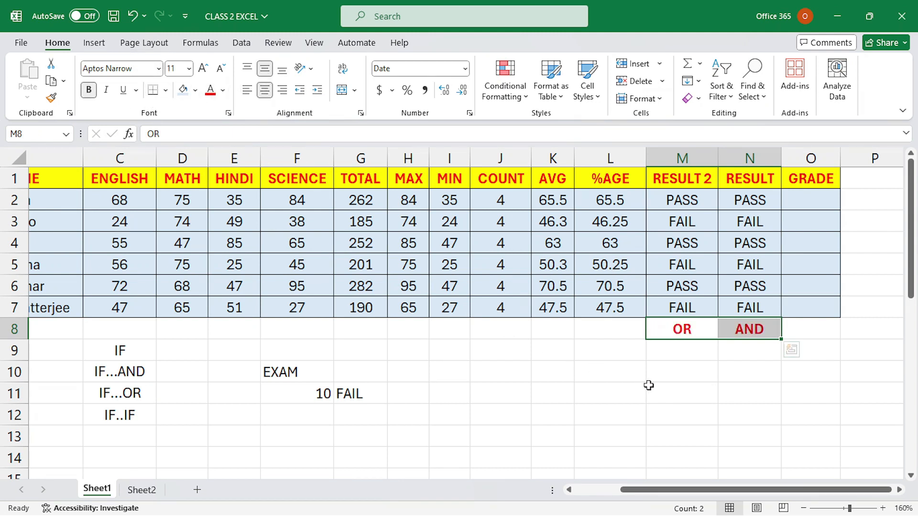
pyautogui.click(136, 417)
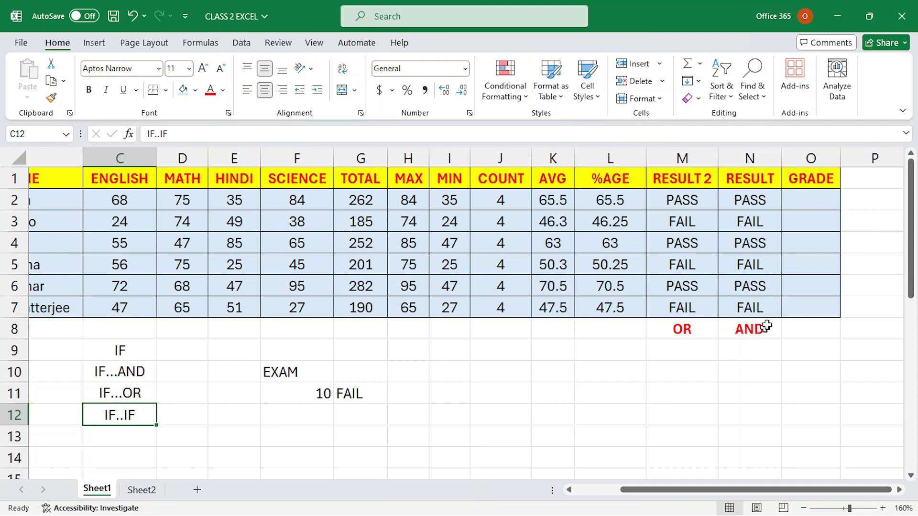
pyautogui.click(806, 206)
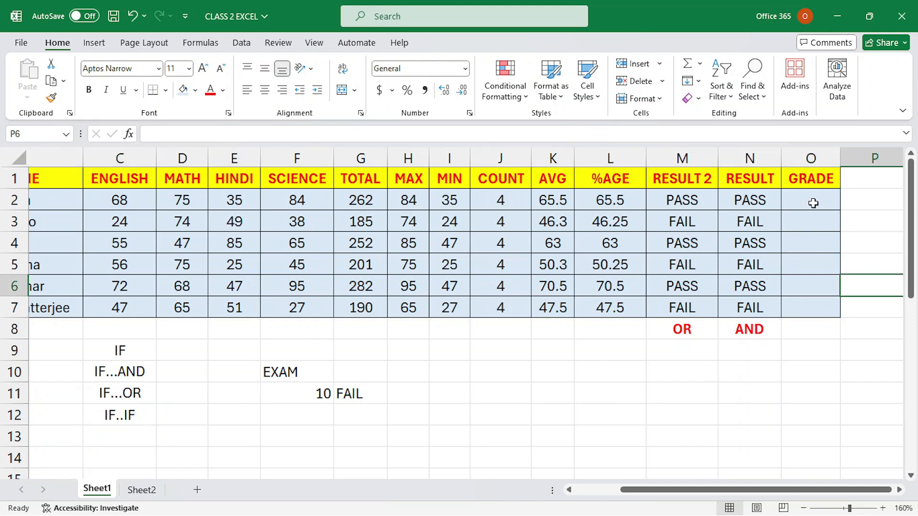
pyautogui.click(813, 203)
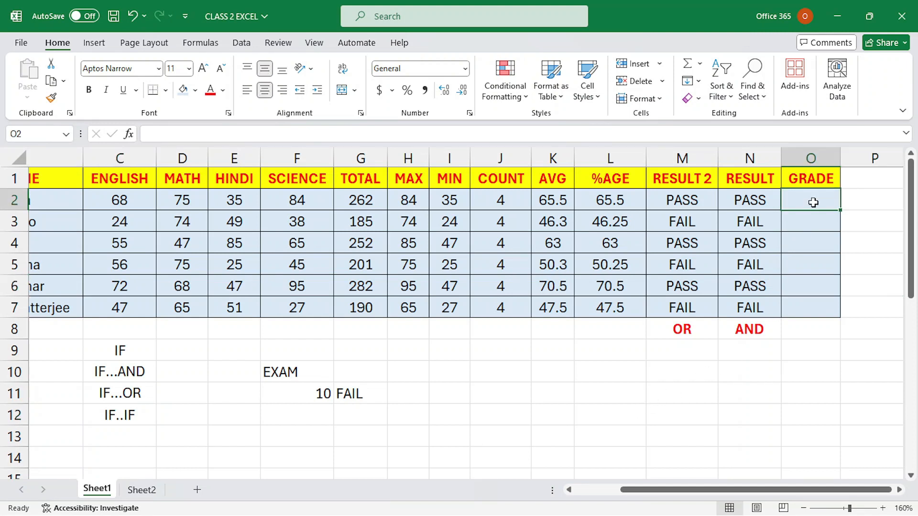
pyautogui.write('=IF')
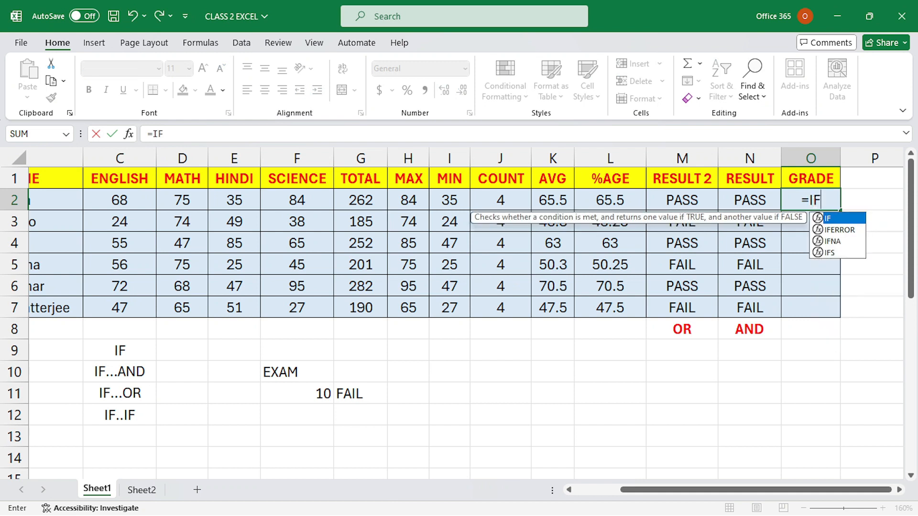
pyautogui.write('(')
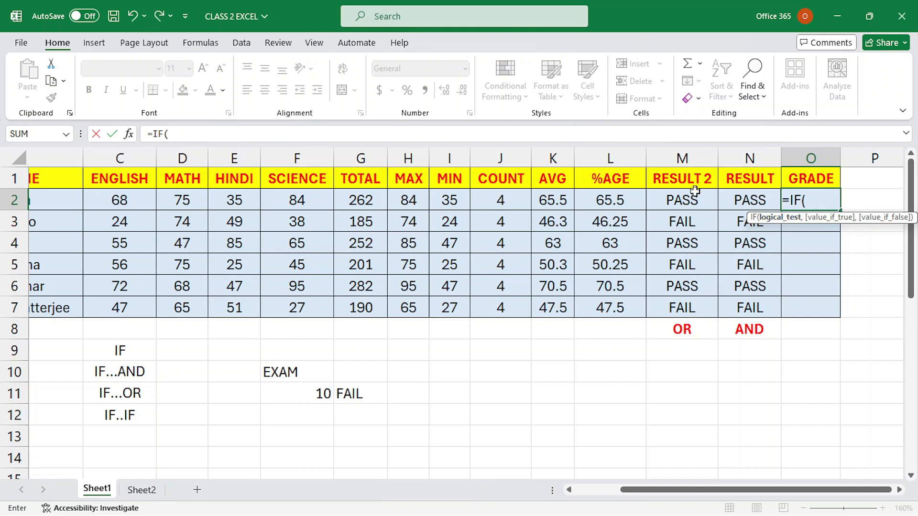
pyautogui.click(745, 199)
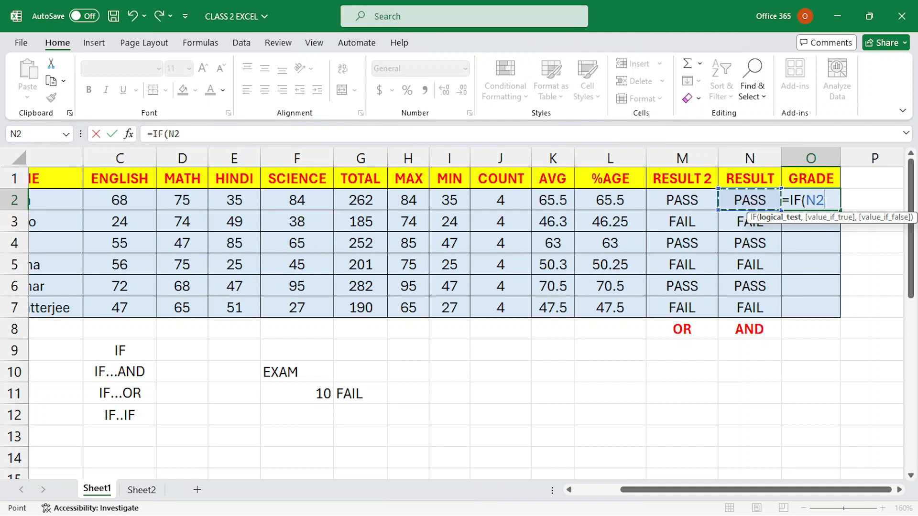
pyautogui.write('=')
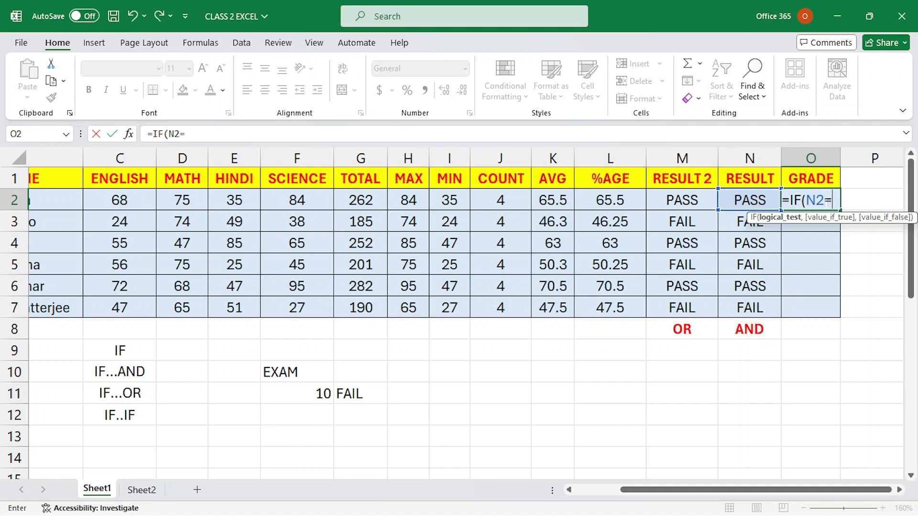
pyautogui.write('"FAIL')
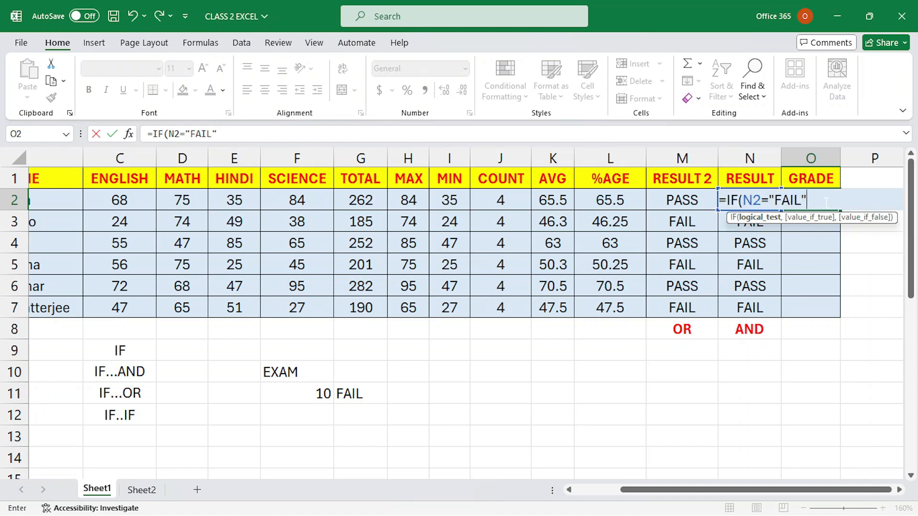
pyautogui.write('",')
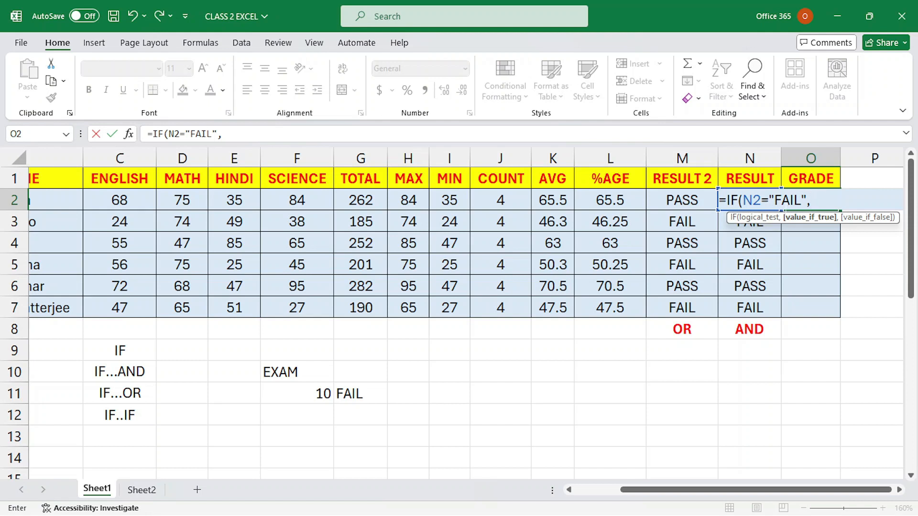
pyautogui.write('"FAIL"')
pyautogui.write(',')
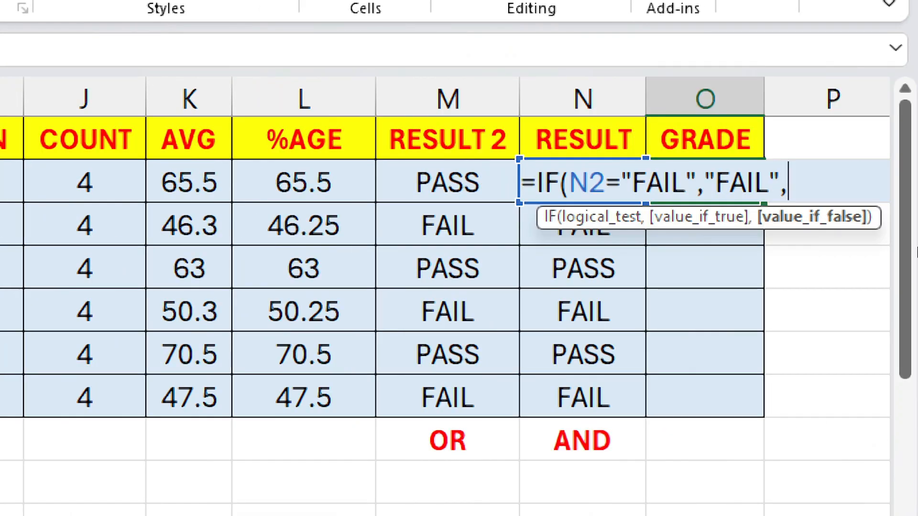
pyautogui.moveTo(820, 183); pyautogui.dragTo(418, 185)
pyautogui.press('BackSpace')
pyautogui.click(857, 303)
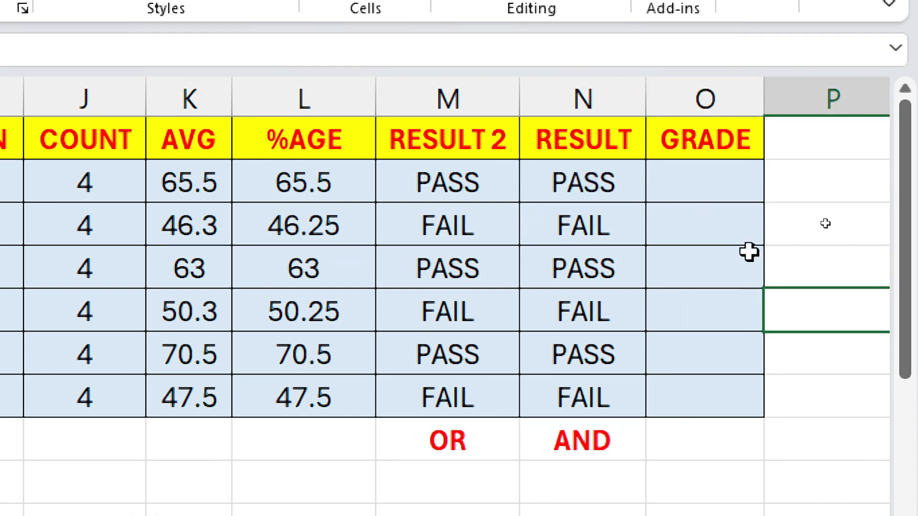
# Start an IF formula in O2 testing N2="FAIL", with "FAIL" as the value if true, followed by the argument separator.
pyautogui.click(686, 169)
pyautogui.write('=IF')
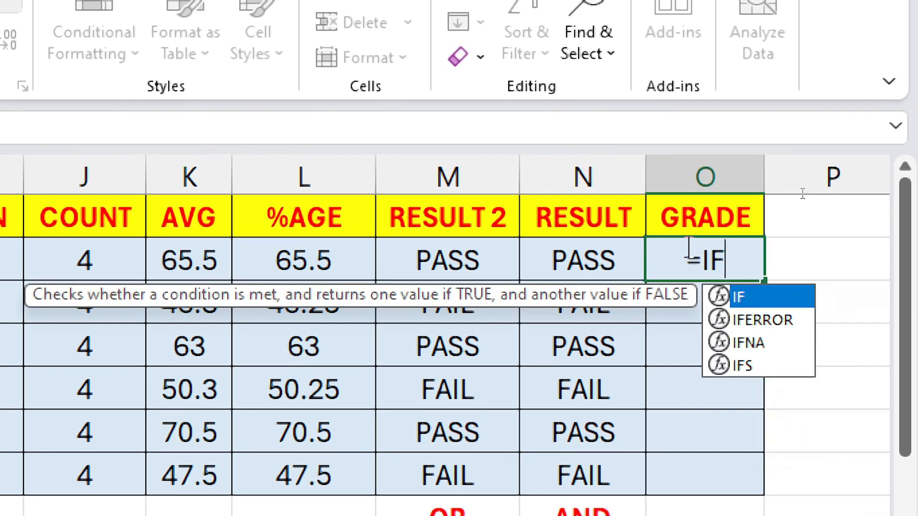
pyautogui.write('(')
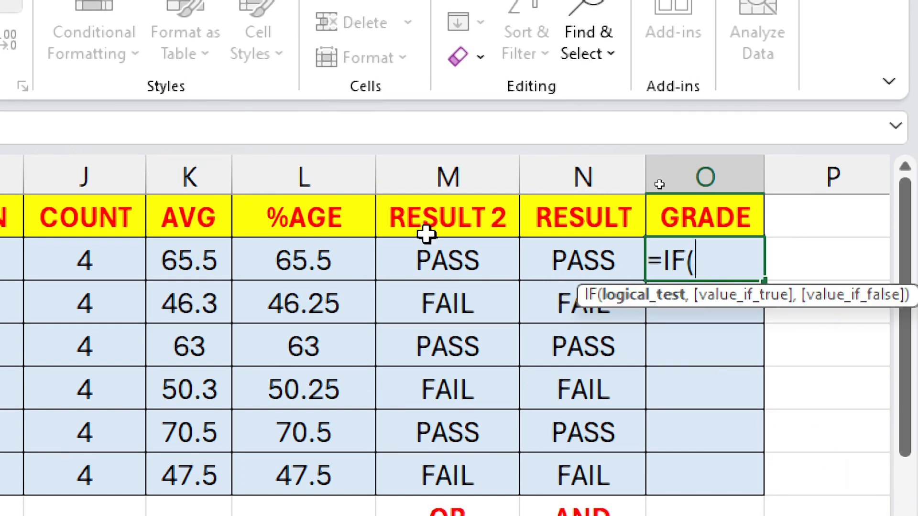
pyautogui.click(589, 264)
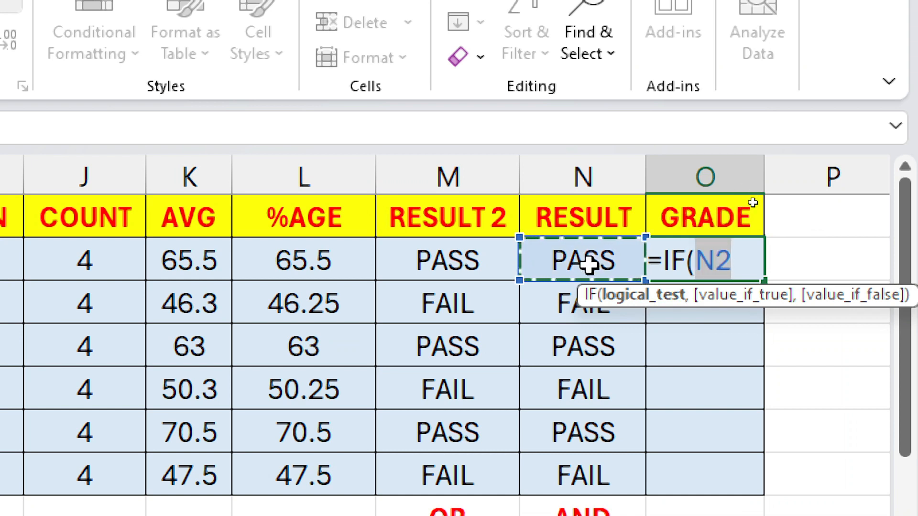
pyautogui.write('="FAIL"')
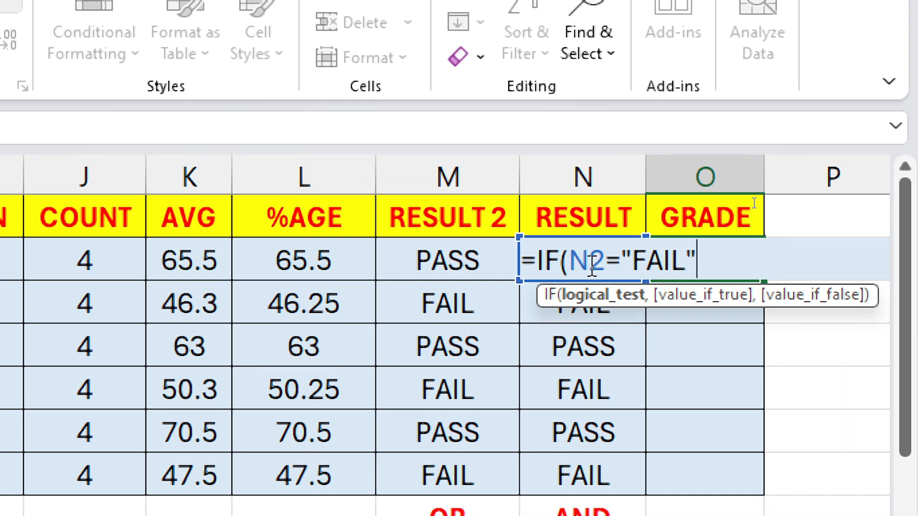
pyautogui.write(',"FAIL"')
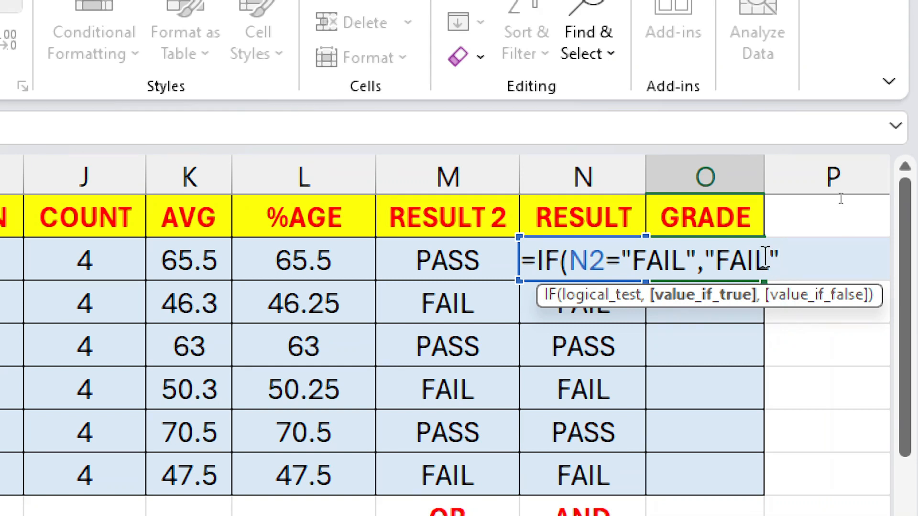
pyautogui.write(',')
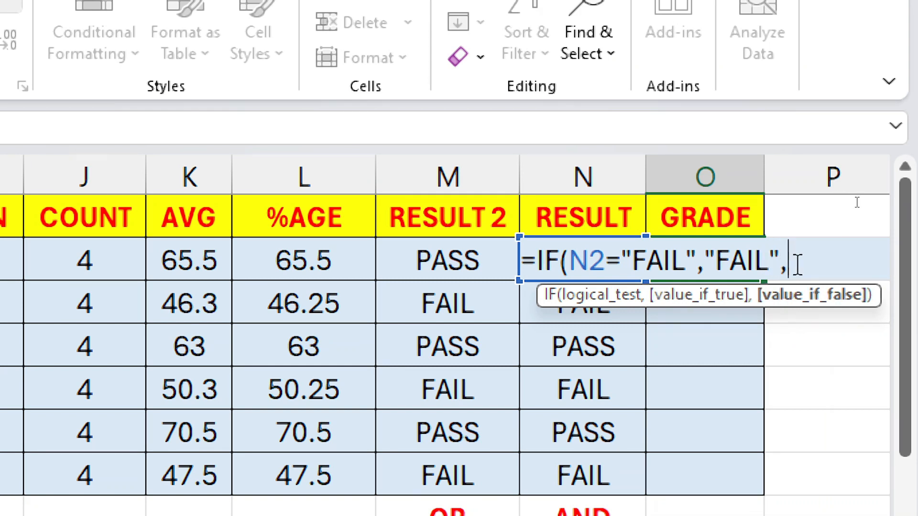
# Nest an IF as the value if false in O2's formula, testing L2>=90 with "A++" if true, followed by the argument separator.
pyautogui.write('IF')
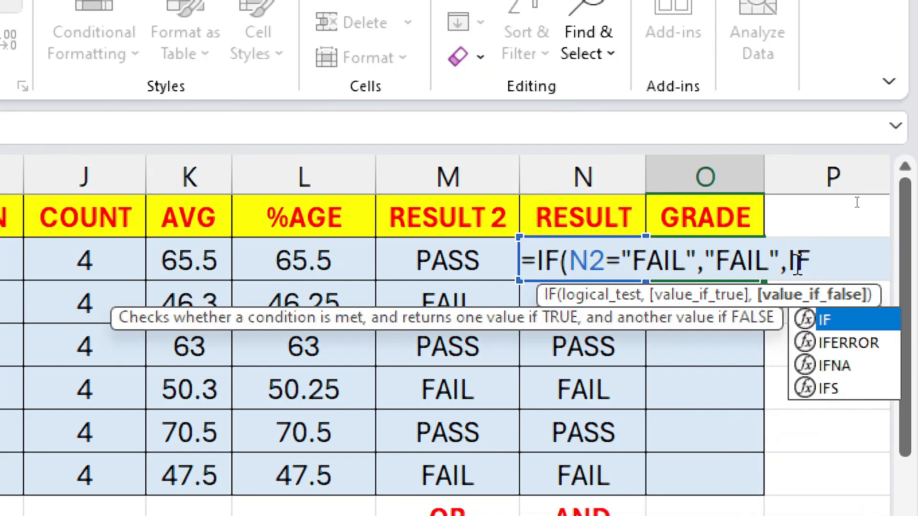
pyautogui.write('(')
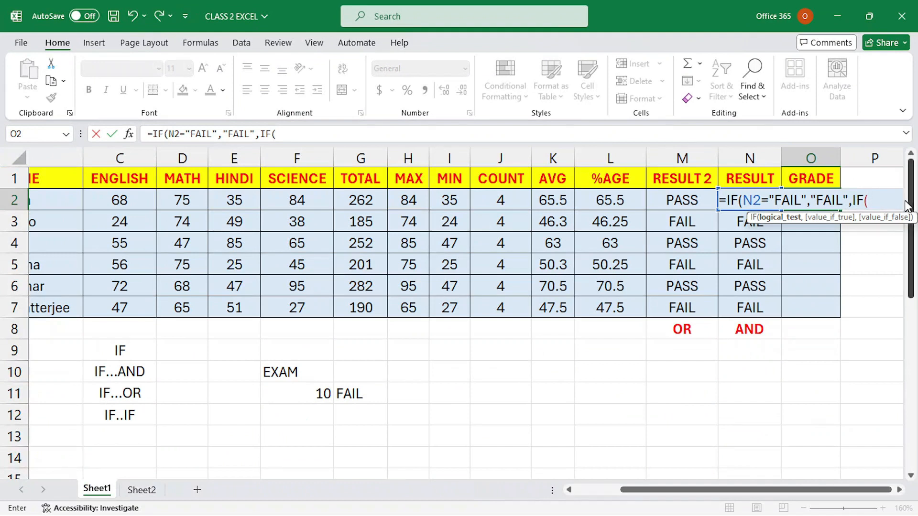
pyautogui.click(616, 200)
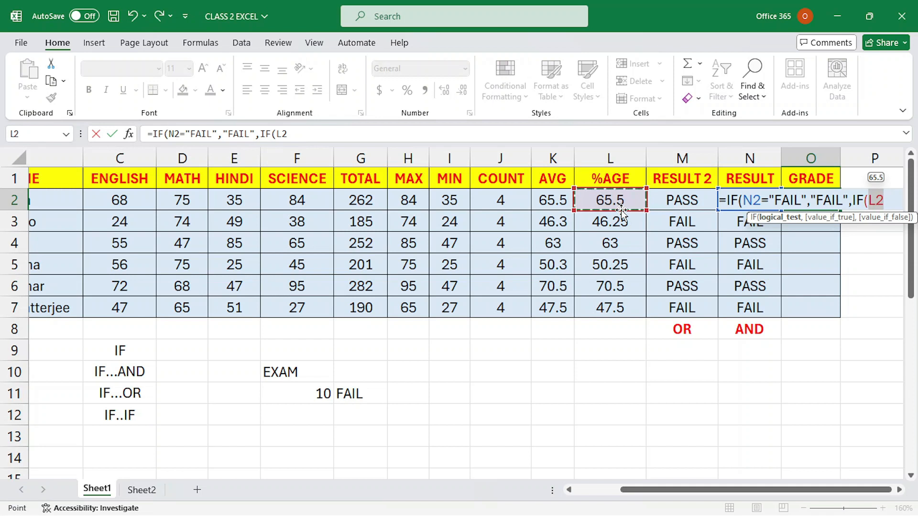
pyautogui.write('>=')
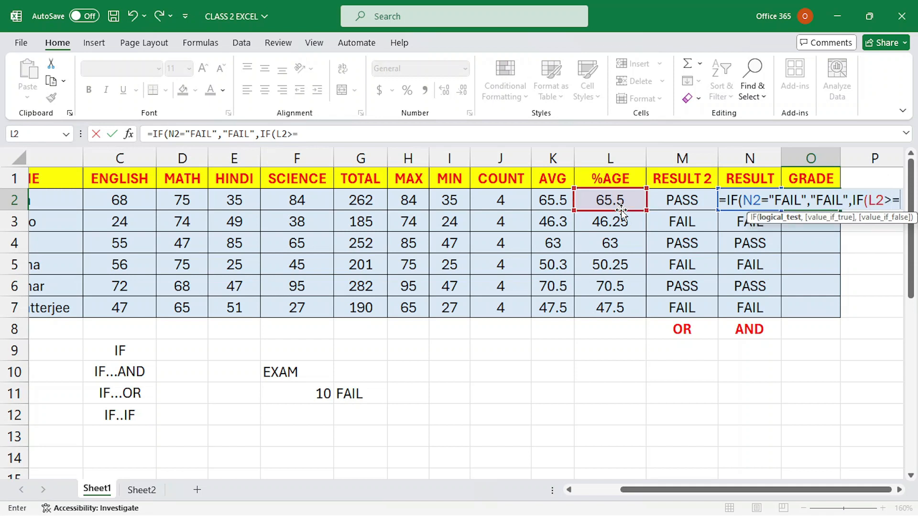
pyautogui.write('90')
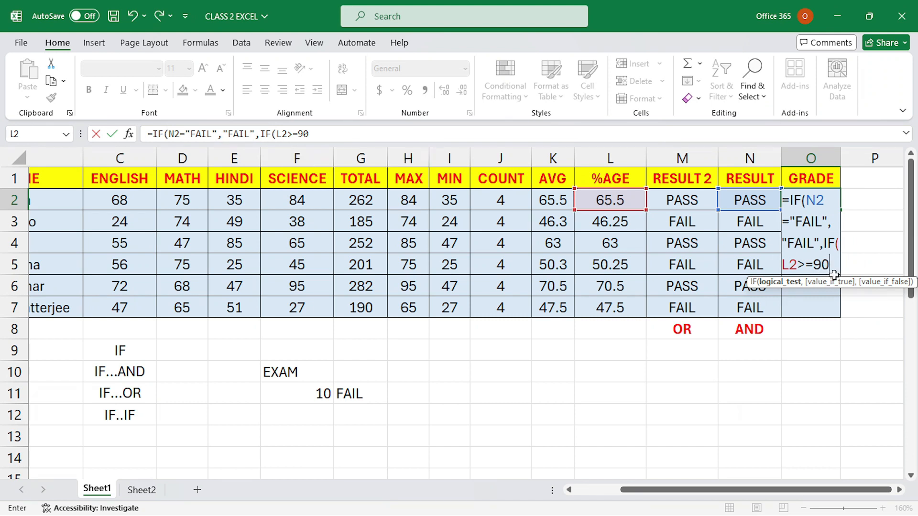
pyautogui.write(',')
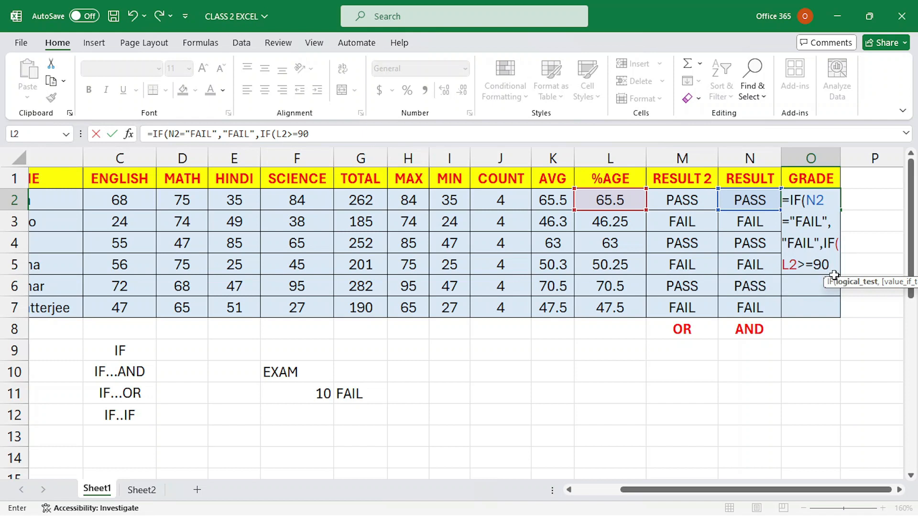
pyautogui.write('"A++')
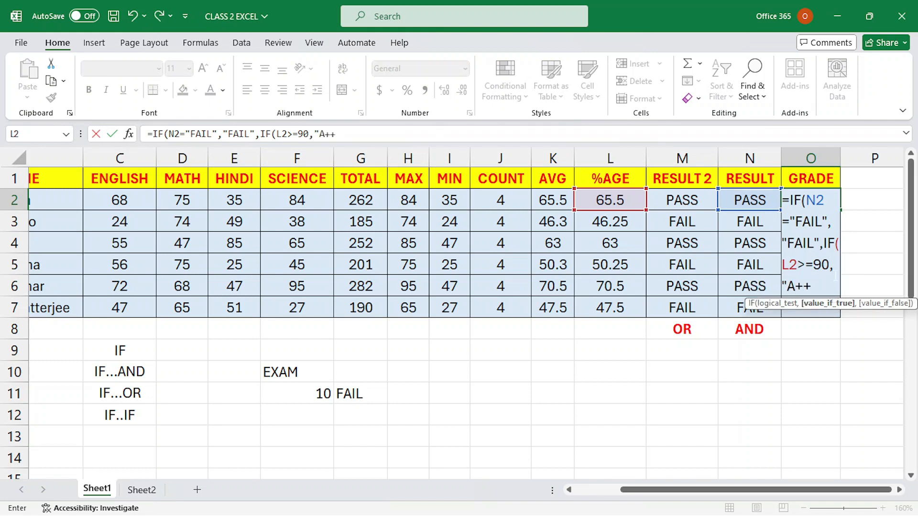
pyautogui.write('"')
pyautogui.write(',')
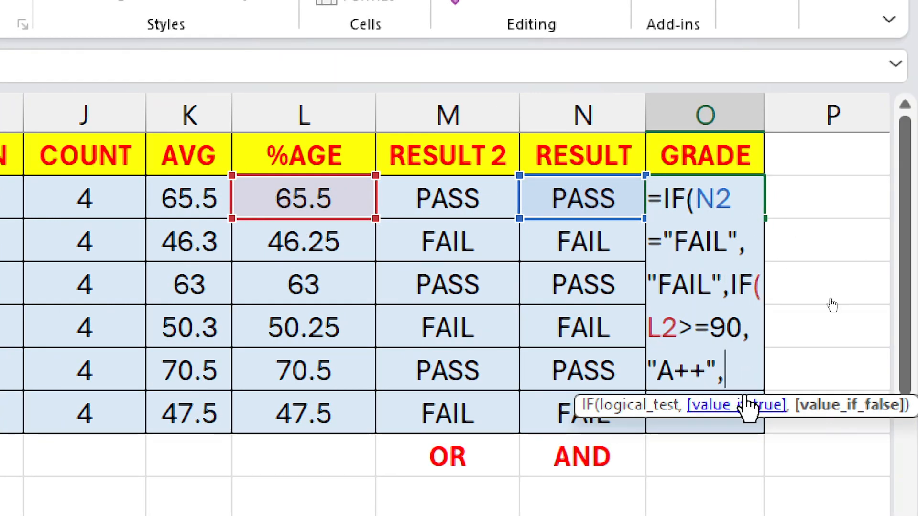
# Nest another IF in the O2 formula as the value if false of the "A++" test, with the condition L2>=75.
pyautogui.write('I')
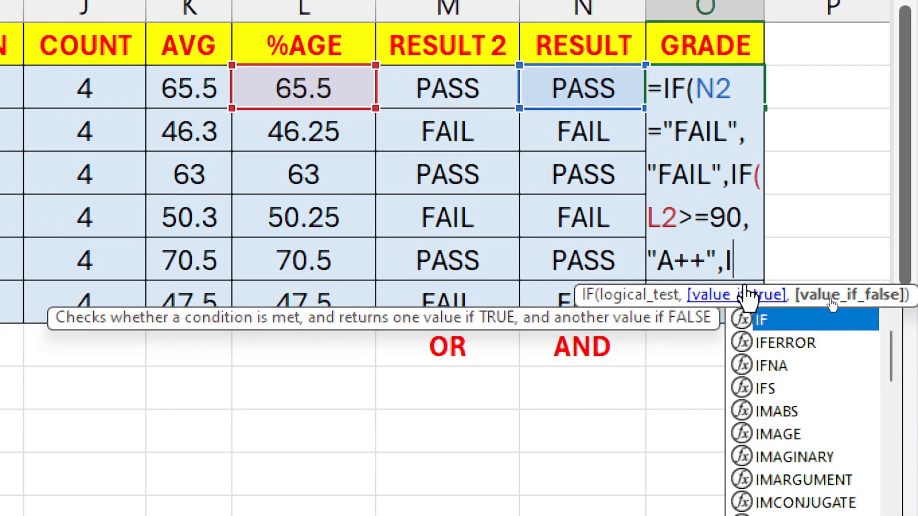
pyautogui.write('F(')
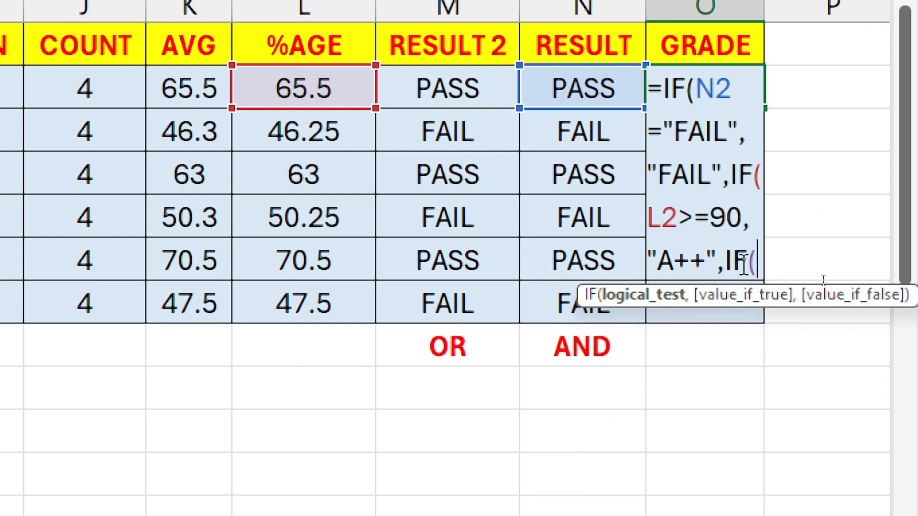
pyautogui.click(344, 96)
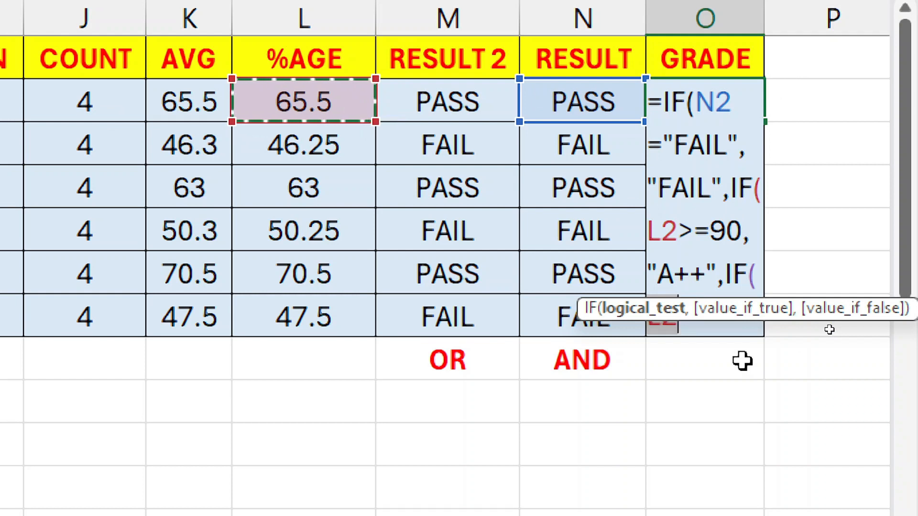
pyautogui.write('<')
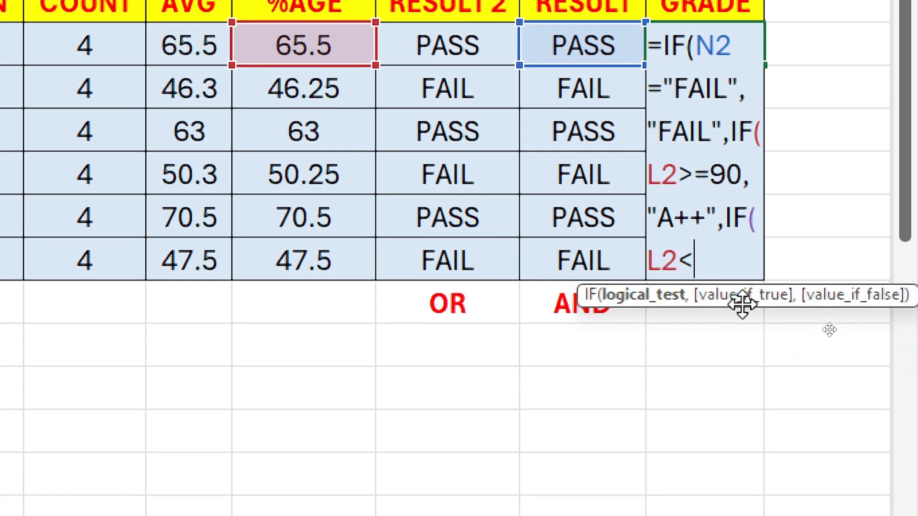
pyautogui.write('75')
pyautogui.press('BackSpace')
pyautogui.press('BackSpace')
pyautogui.press('BackSpace')
pyautogui.write('>75')
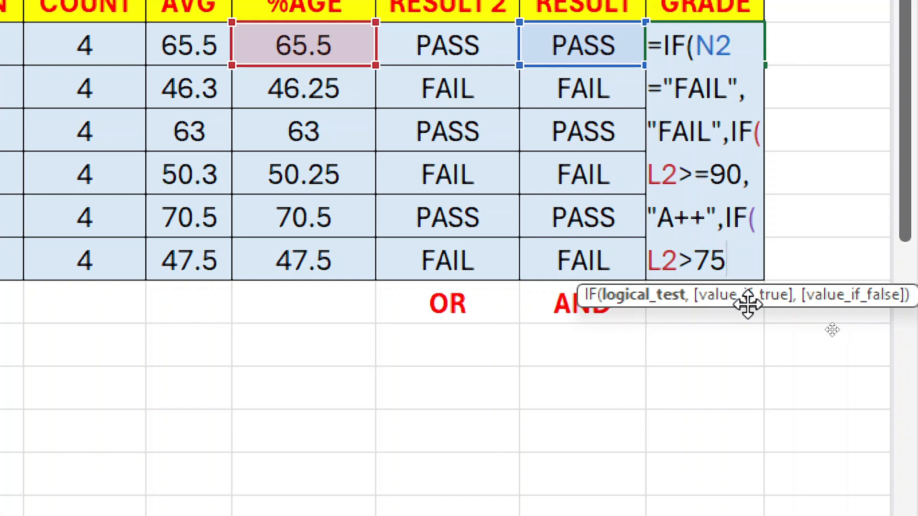
pyautogui.press('BackSpace')
pyautogui.press('BackSpace')
pyautogui.write('+')
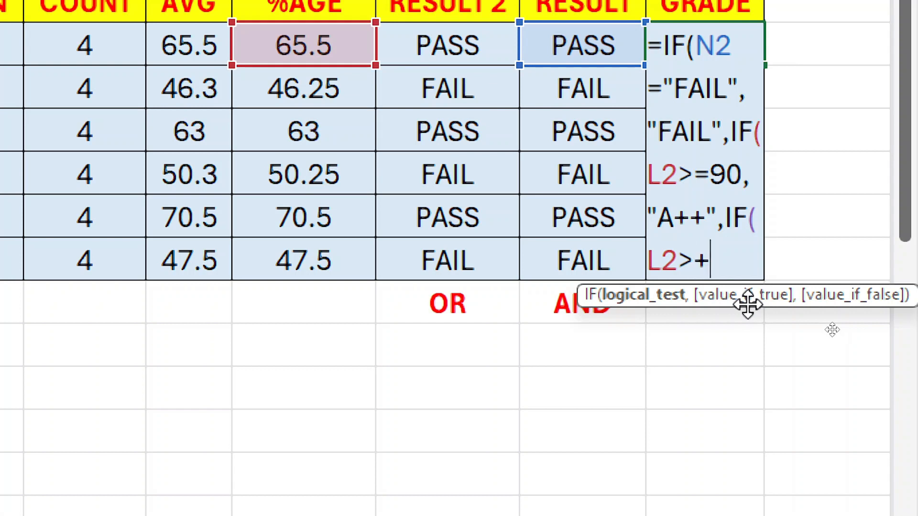
pyautogui.press('BackSpace')
pyautogui.write('=')
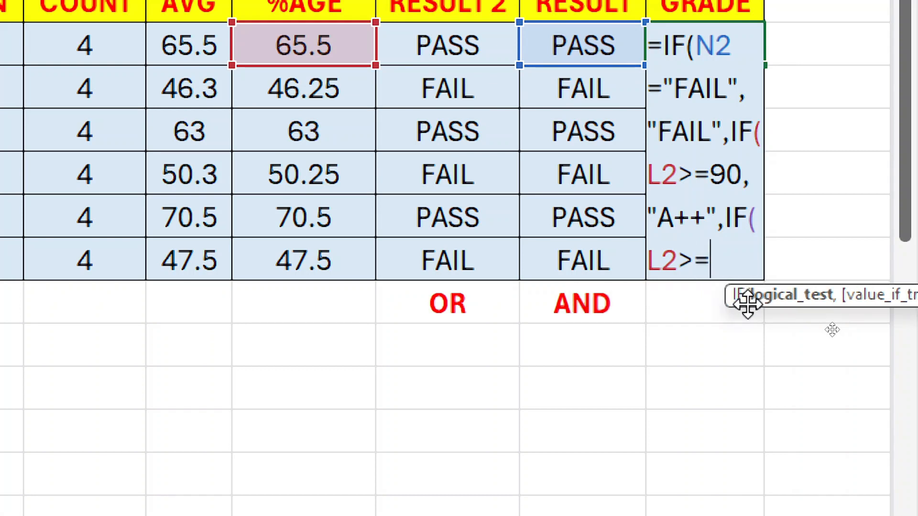
pyautogui.write('75')
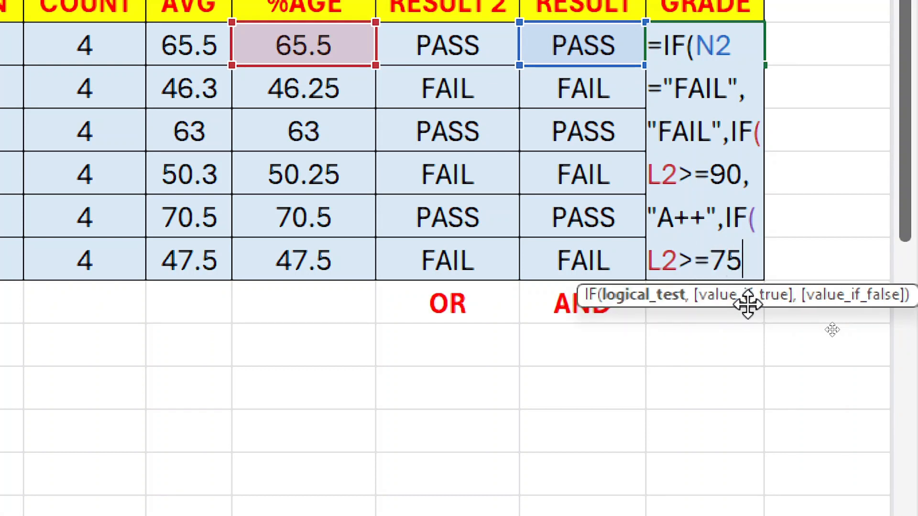
# Enter "A+" as the value if true for the L2>=75 condition, followed by the argument separator.
pyautogui.write(',"')
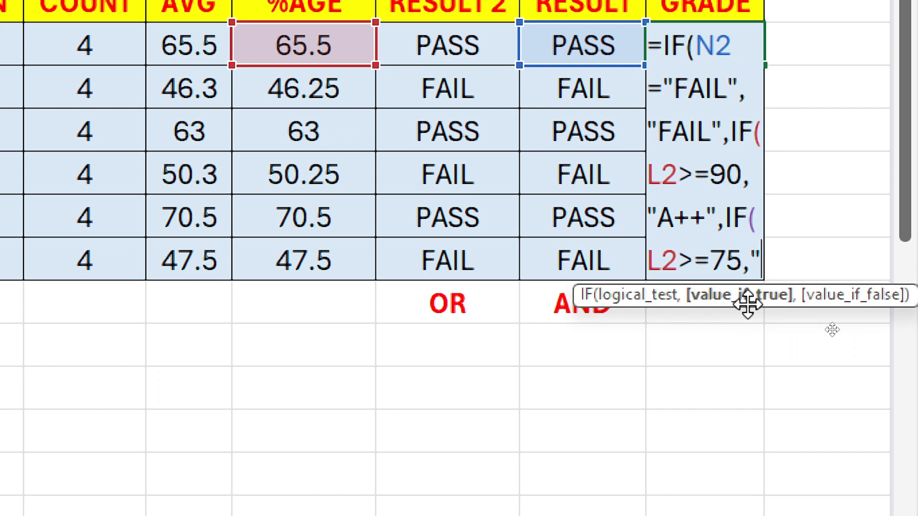
pyautogui.write('a')
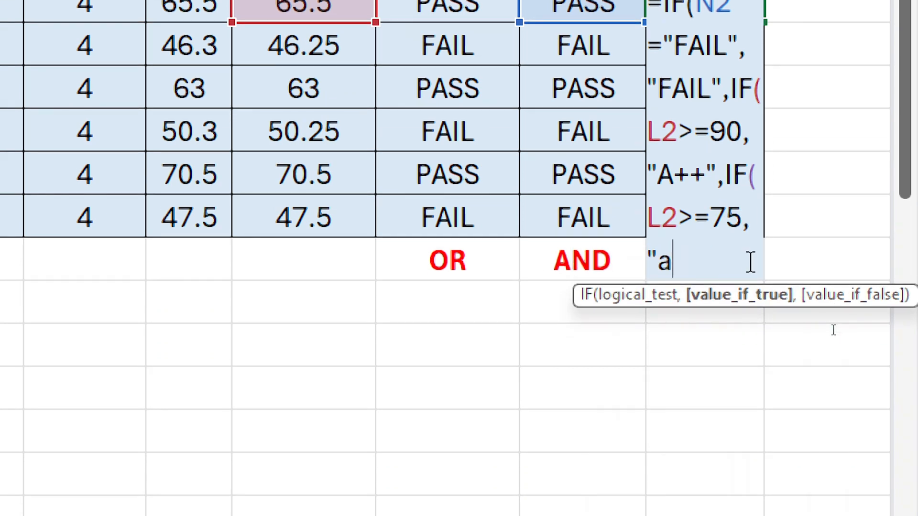
pyautogui.press('BackSpace')
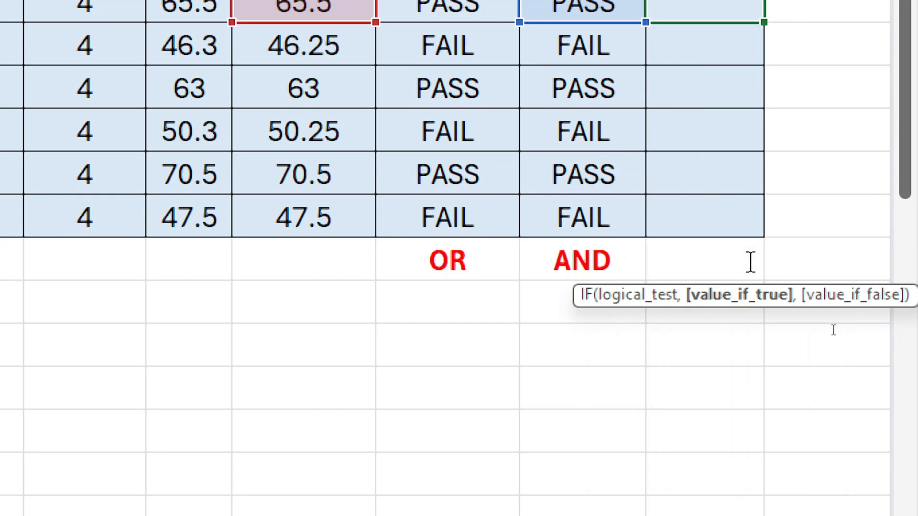
pyautogui.write('A+')
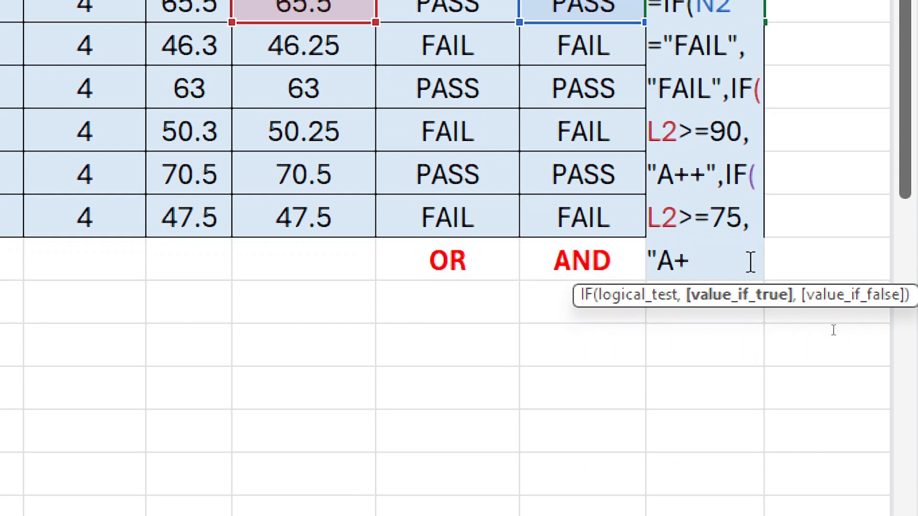
pyautogui.write('",')
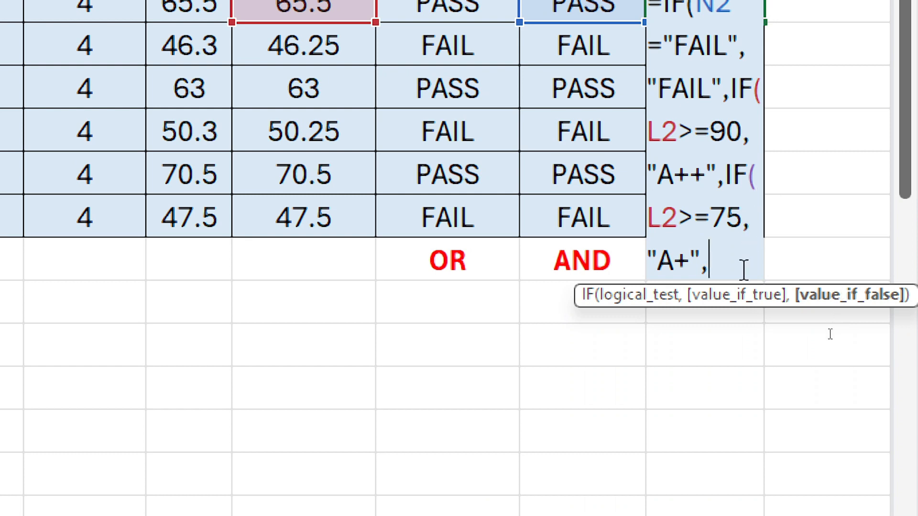
# Nest a further IF after "A+" testing L2>=60, with "A" as the value if true, followed by the argument separator.
pyautogui.write('IF')
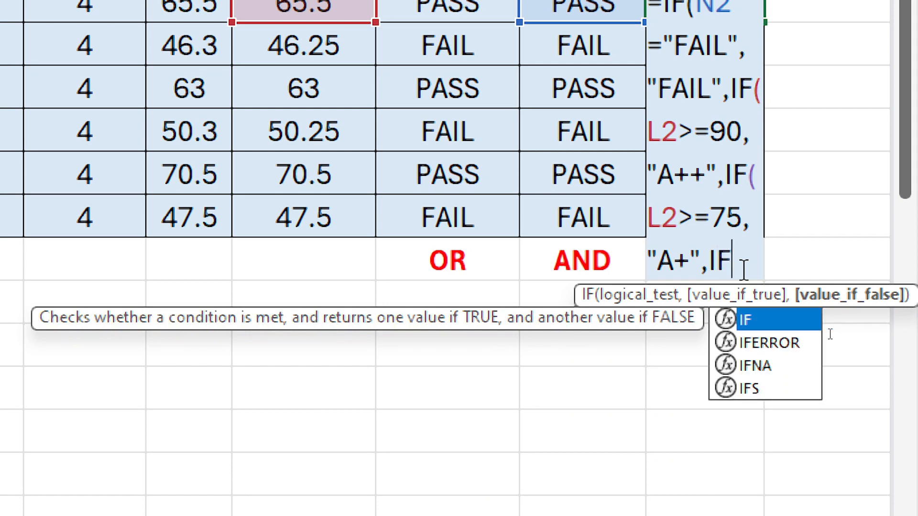
pyautogui.write('(')
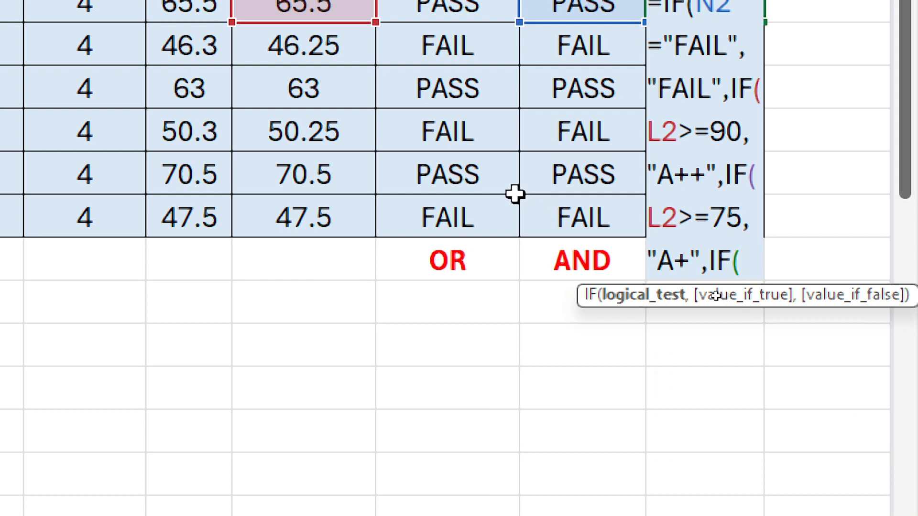
pyautogui.write('L2')
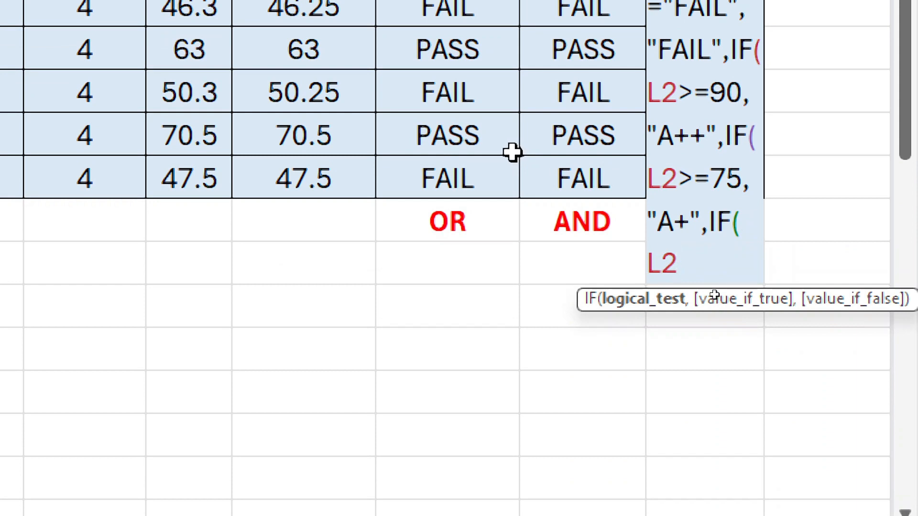
pyautogui.write('>')
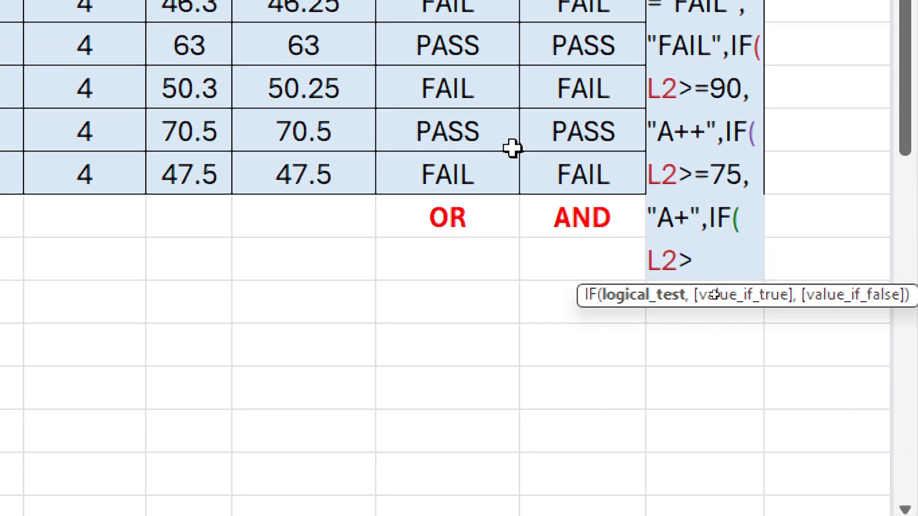
pyautogui.write('=60')
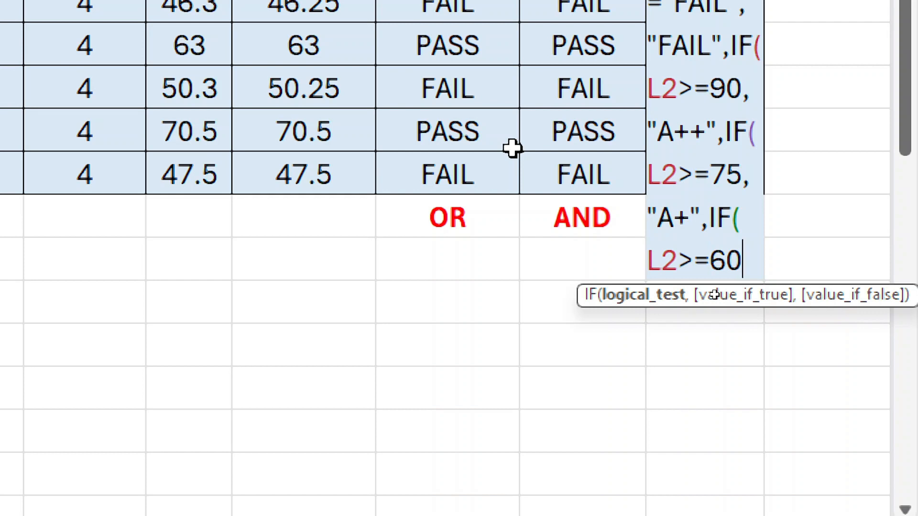
pyautogui.write(',')
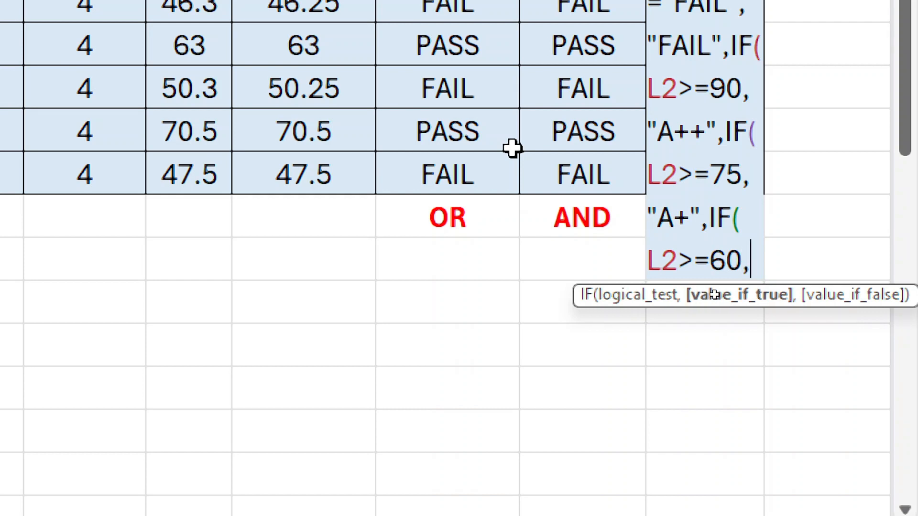
pyautogui.write('"A')
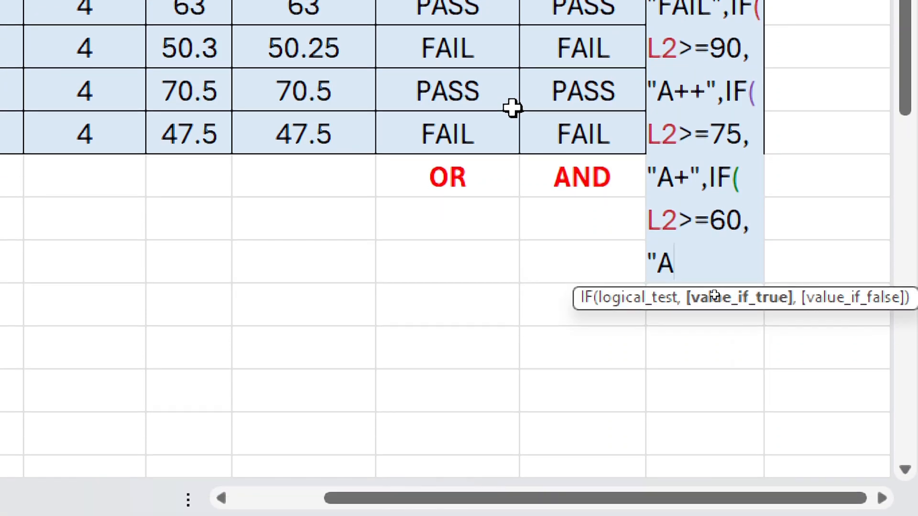
pyautogui.write('",')
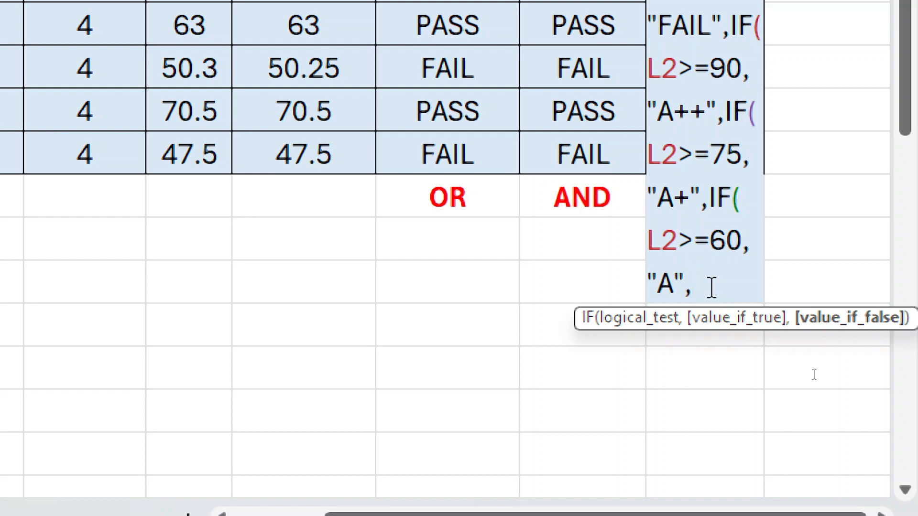
# Nest a further IF after "A" testing L2>=45, with "B" as the value if true, followed by the argument separator.
pyautogui.write('I')
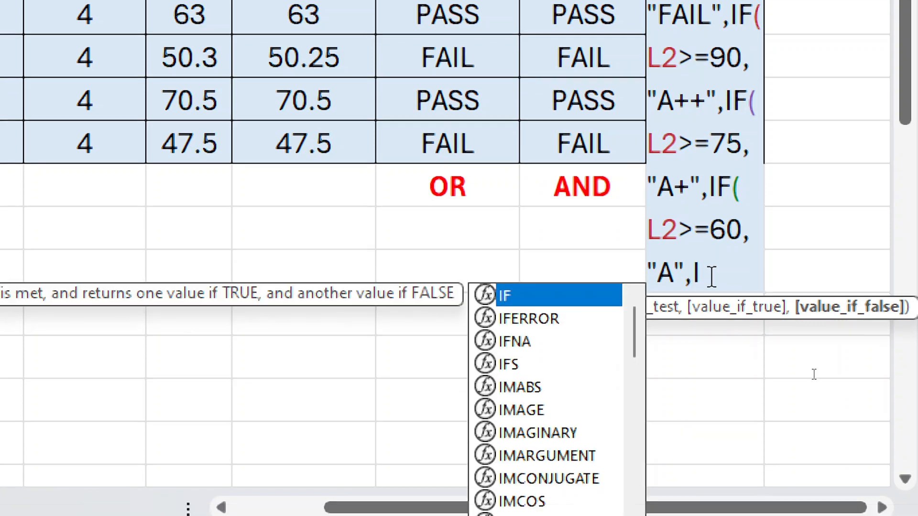
pyautogui.write('F(')
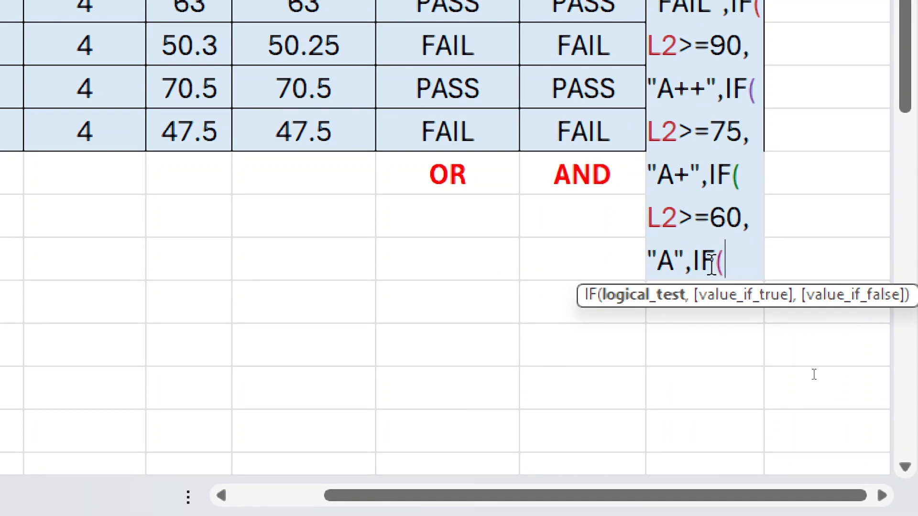
pyautogui.write('L2>')
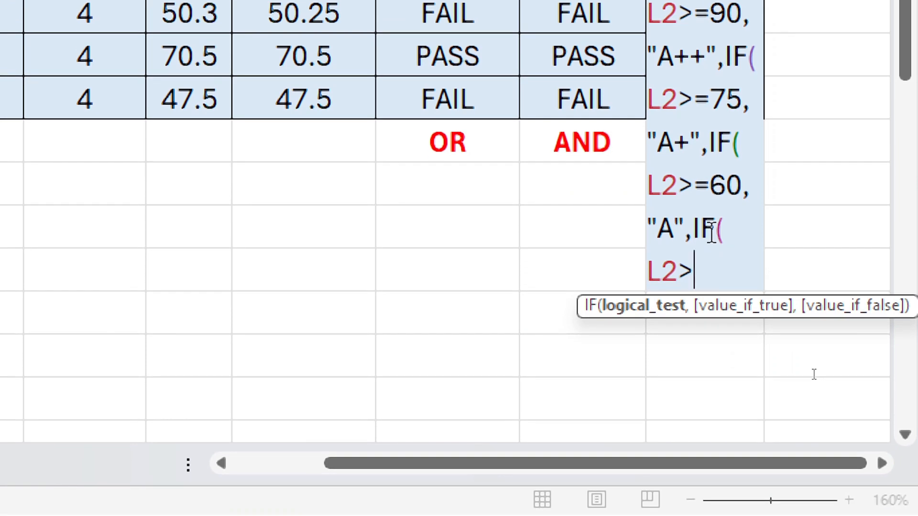
pyautogui.write('=45,')
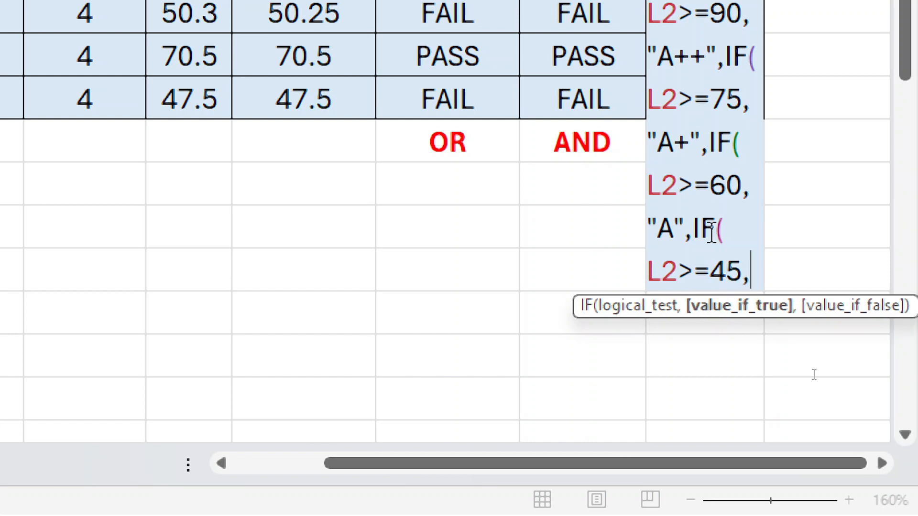
pyautogui.write('"B"')
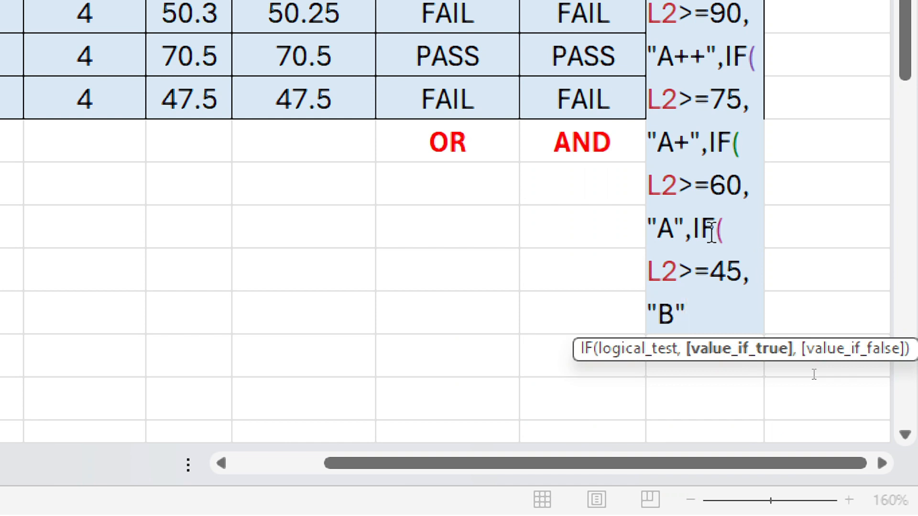
pyautogui.write(',')
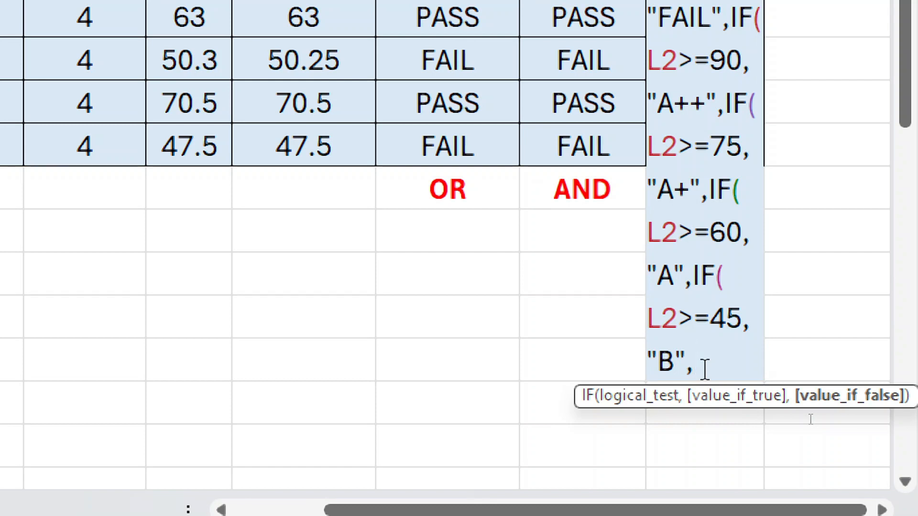
# Nest a final IF after "B" in the O2 formula testing L2>=35, with "C" as the value if true.
pyautogui.write('IF')
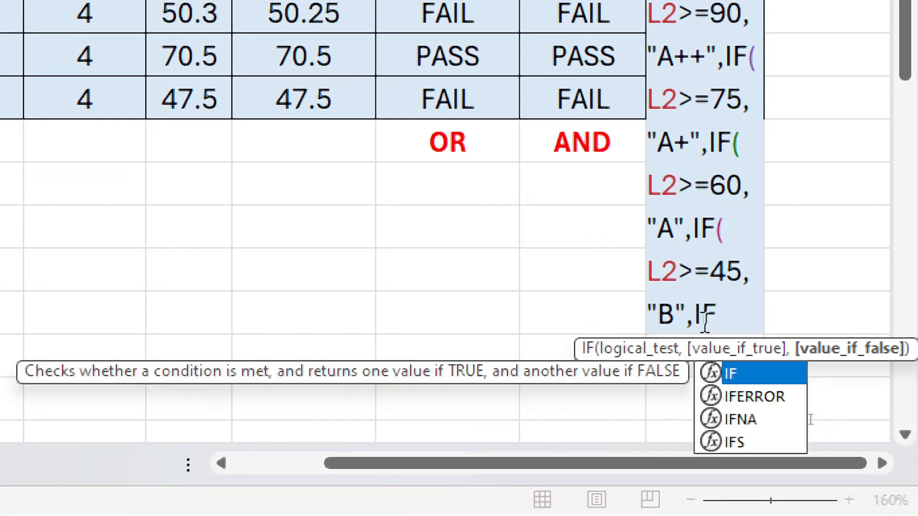
pyautogui.write('(')
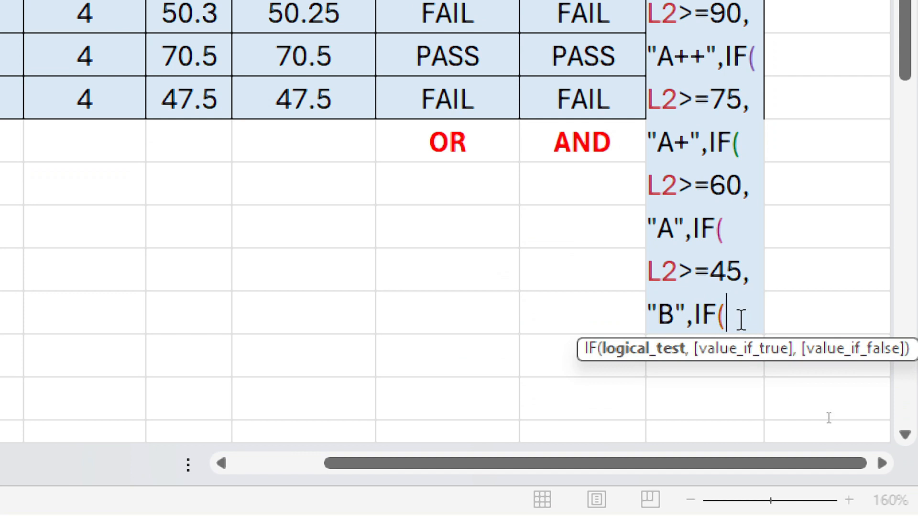
pyautogui.write('L2>')
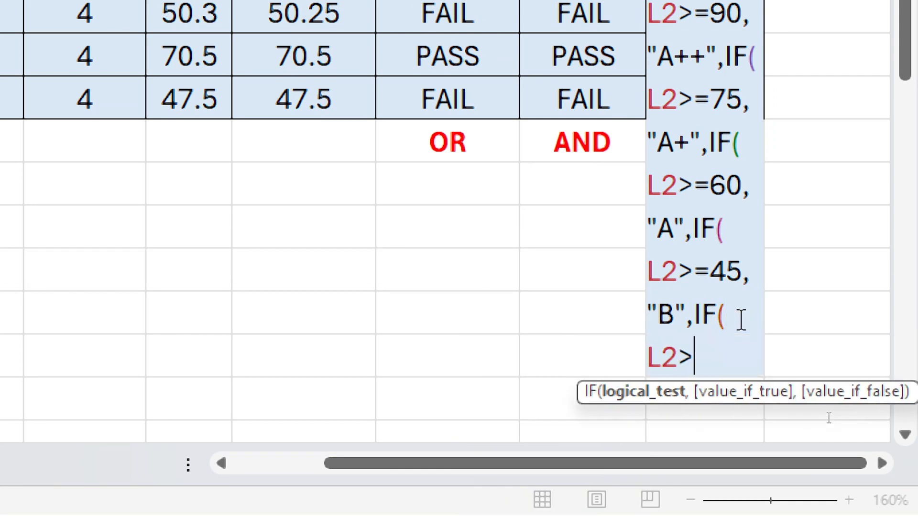
pyautogui.write('=35')
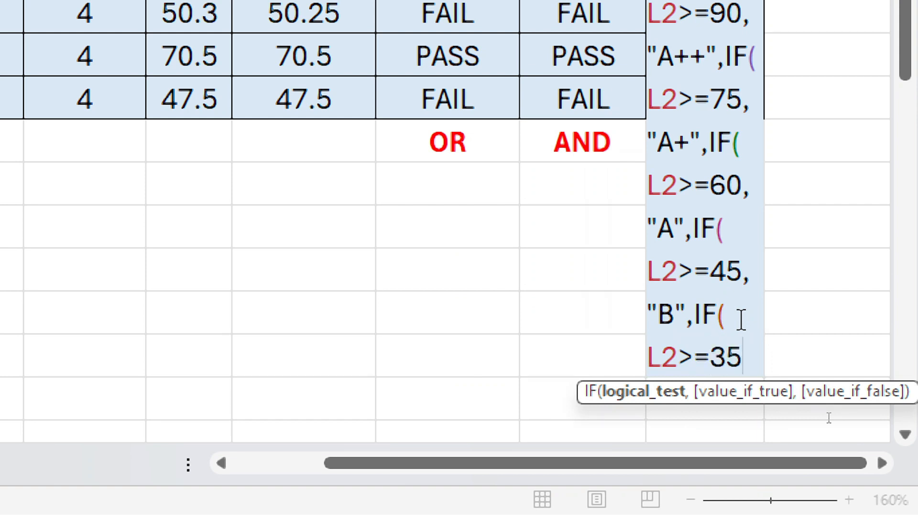
pyautogui.write(',"C')
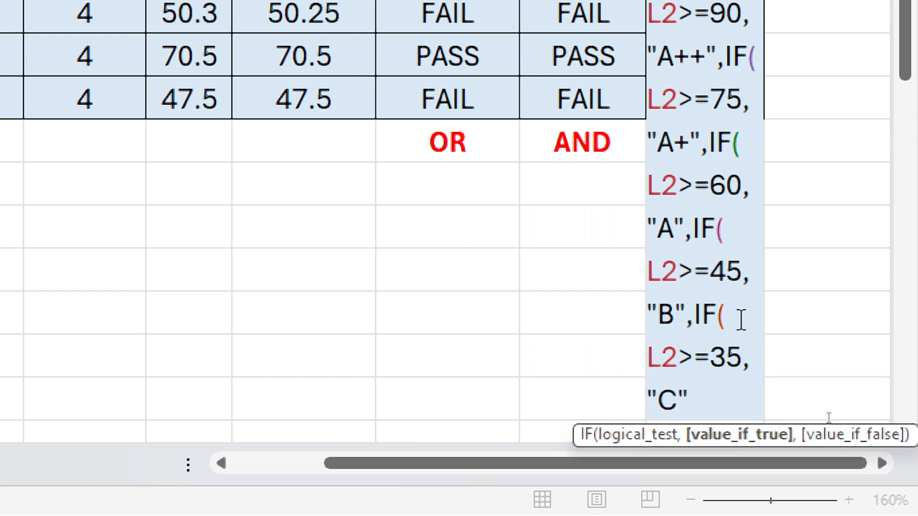
pyautogui.write('"')
# Commit the O2 grade formula, accept the suggested closing-parenthesis correction, and compare the grade with the percentage in L2.
pyautogui.press('Return')
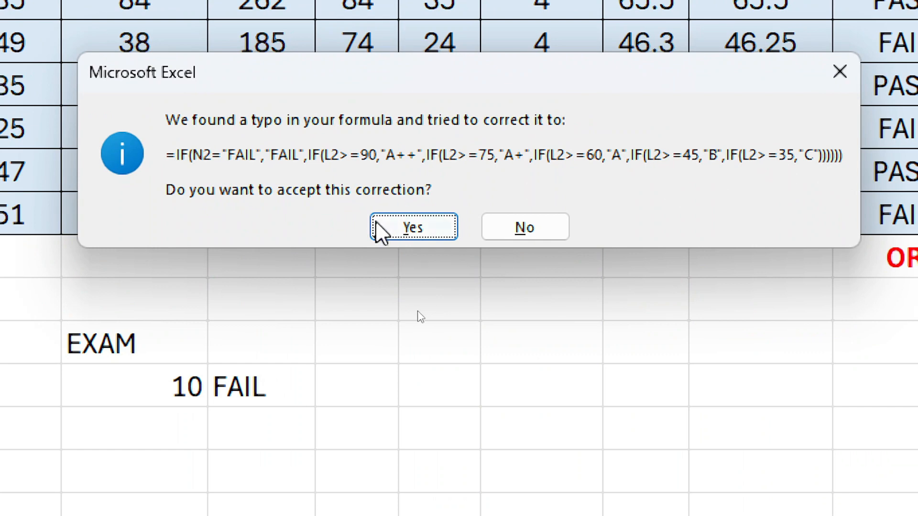
pyautogui.click(410, 234)
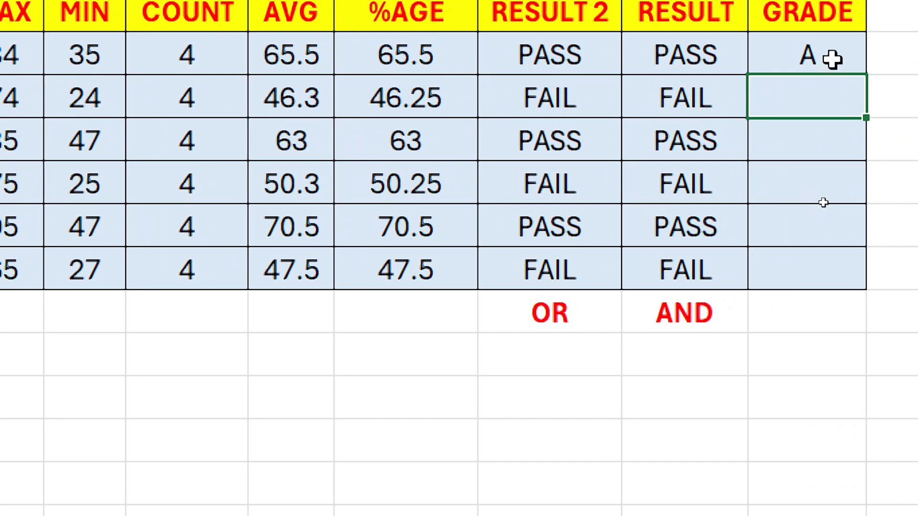
pyautogui.click(833, 59)
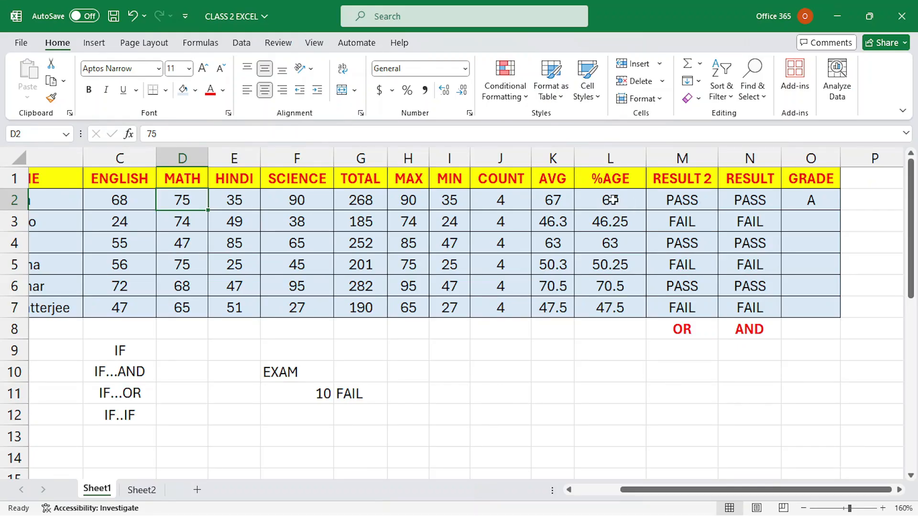
pyautogui.click(611, 200)
pyautogui.click(812, 200)
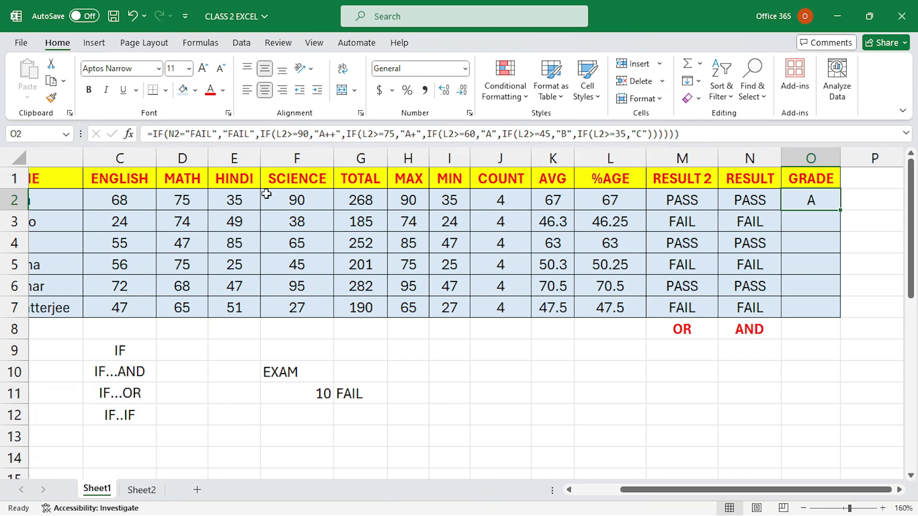
# Set the row 2 HINDI mark in E2 to 90 and check the grade formula in O2.
pyautogui.click(232, 200)
pyautogui.write('9')
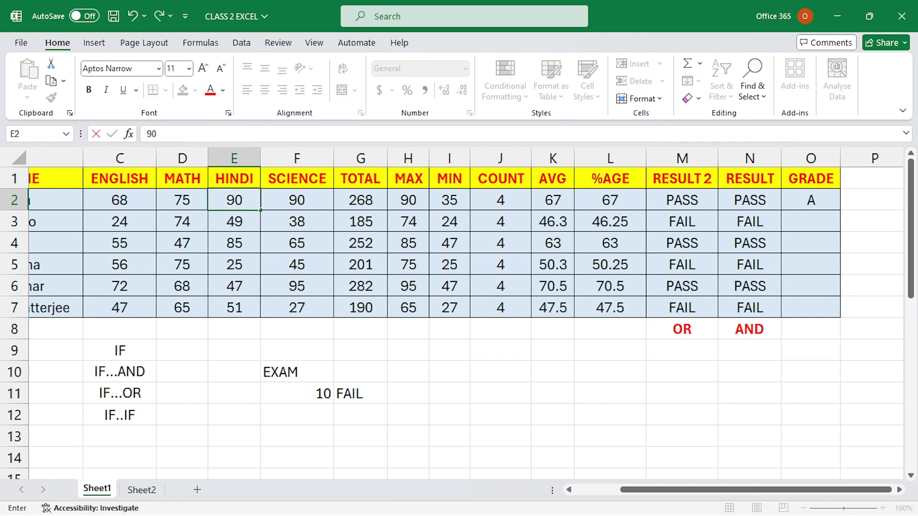
pyautogui.write('0')
pyautogui.click(161, 201)
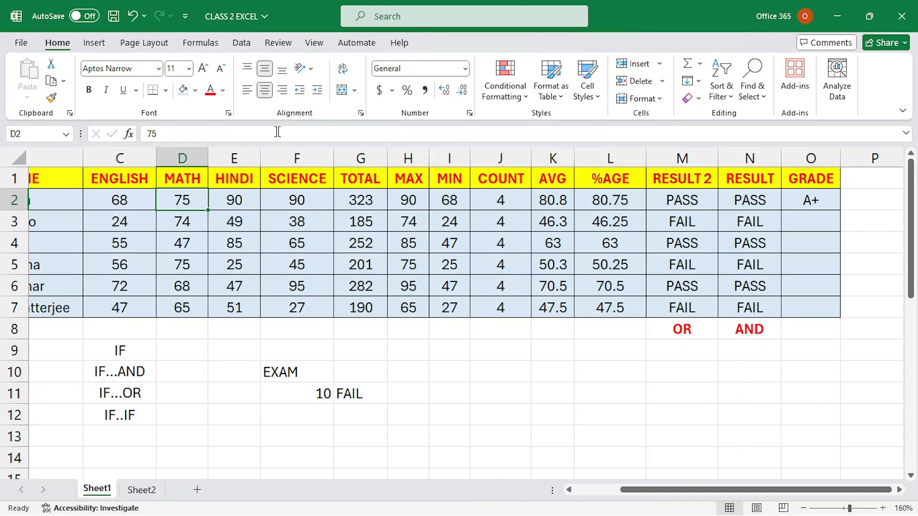
pyautogui.click(816, 198)
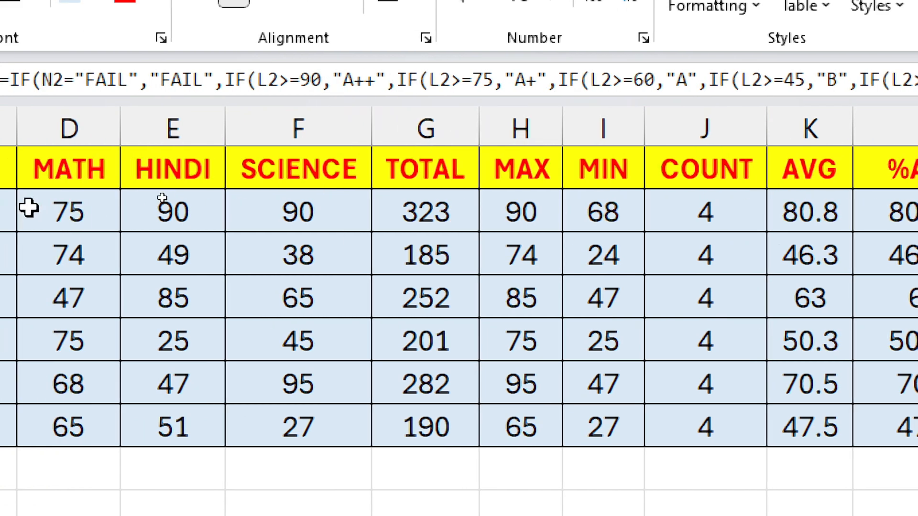
# Replace the row 2 MATH mark in D2 with 90 and check the resulting grade.
pyautogui.click(102, 216)
pyautogui.doubleClick(102, 215)
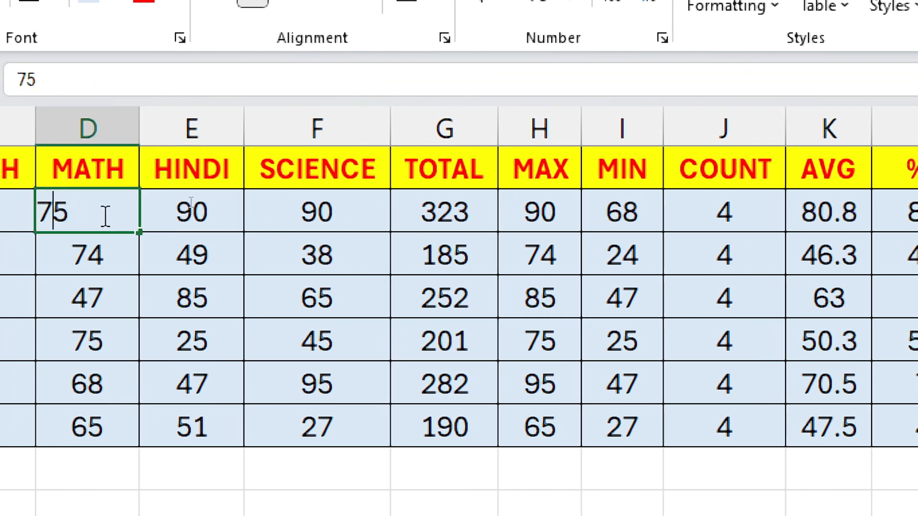
pyautogui.press('BackSpace')
pyautogui.press('BackSpace')
pyautogui.write('90')
pyautogui.press('Return')
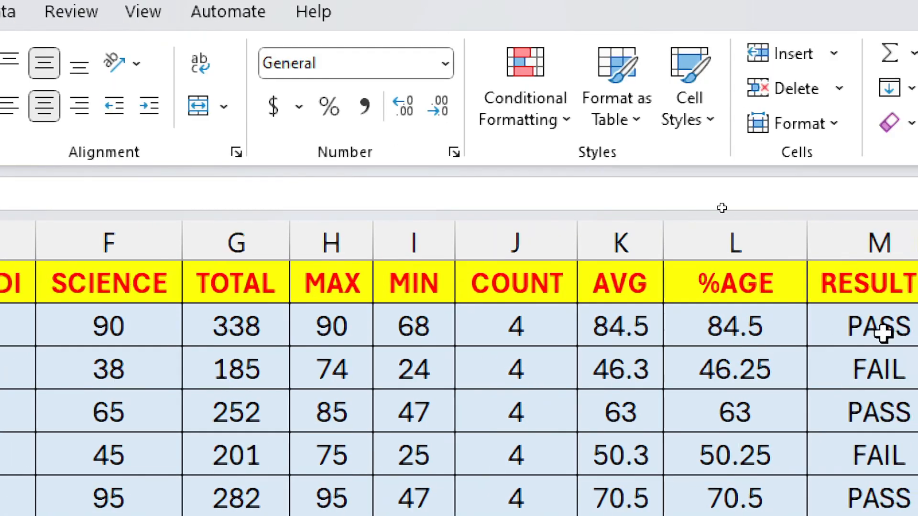
pyautogui.click(871, 326)
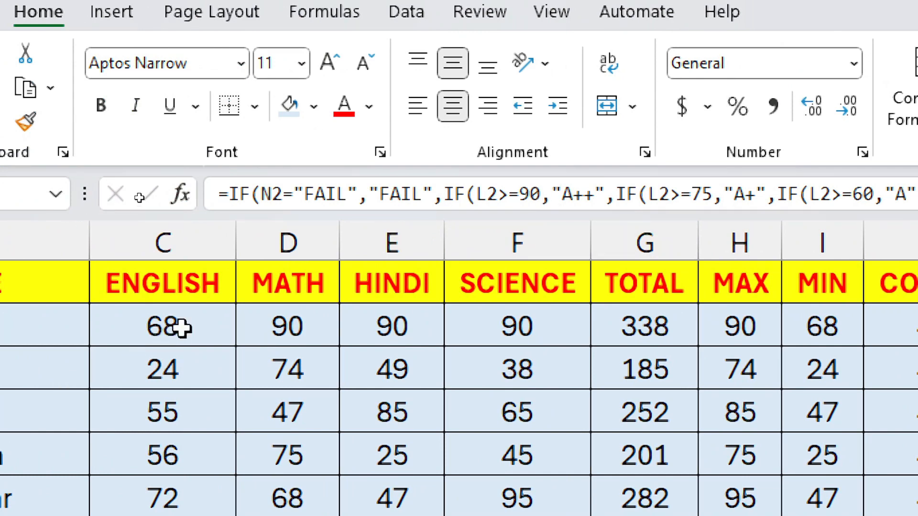
# Set the row 2 ENGLISH, MATH and HINDI marks in C2:E2 to 99 each.
pyautogui.click(211, 318)
pyautogui.write('9')
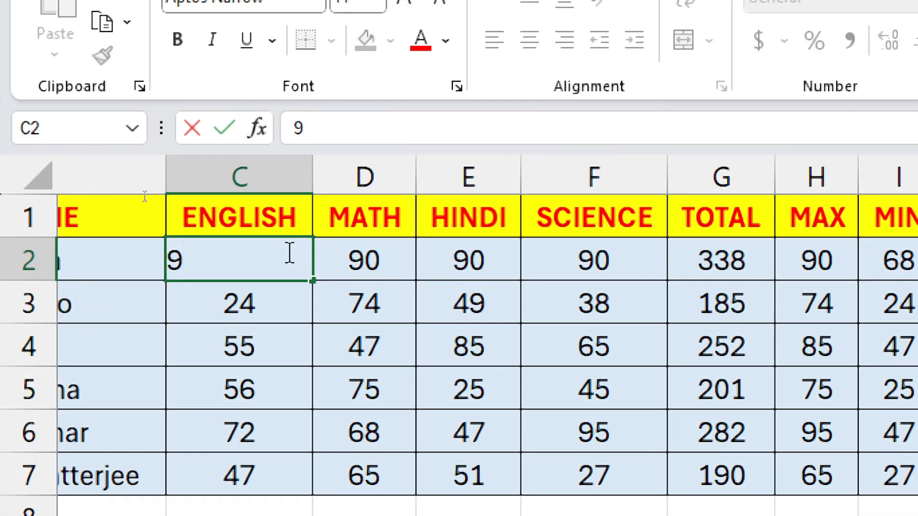
pyautogui.write('9')
pyautogui.click(392, 266)
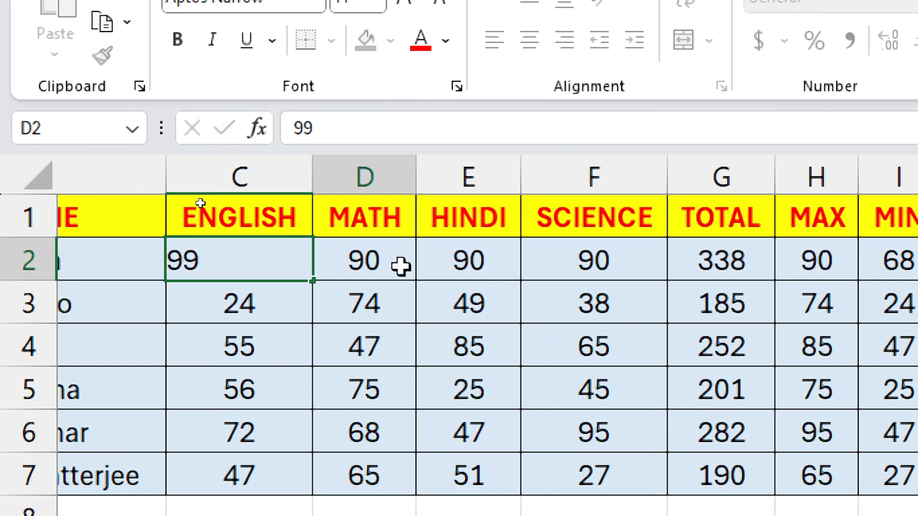
pyautogui.write('99')
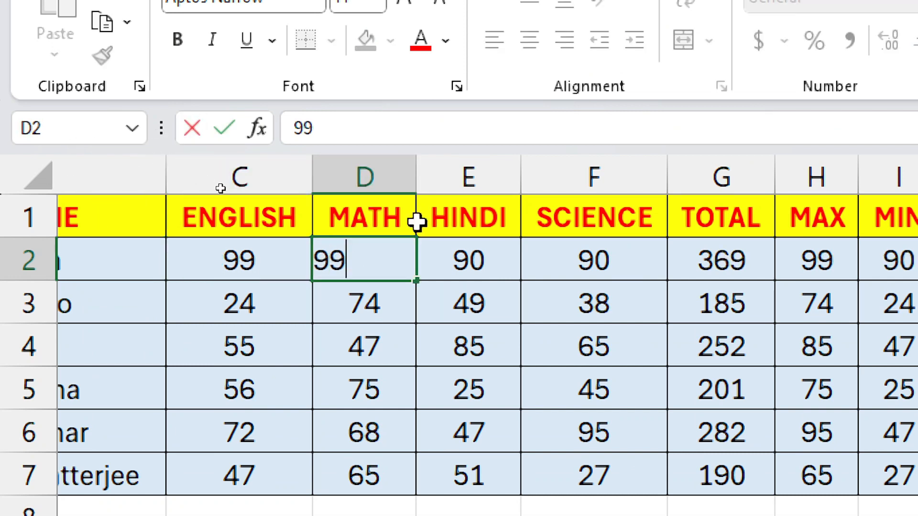
pyautogui.click(493, 293)
pyautogui.click(490, 260)
pyautogui.write('99')
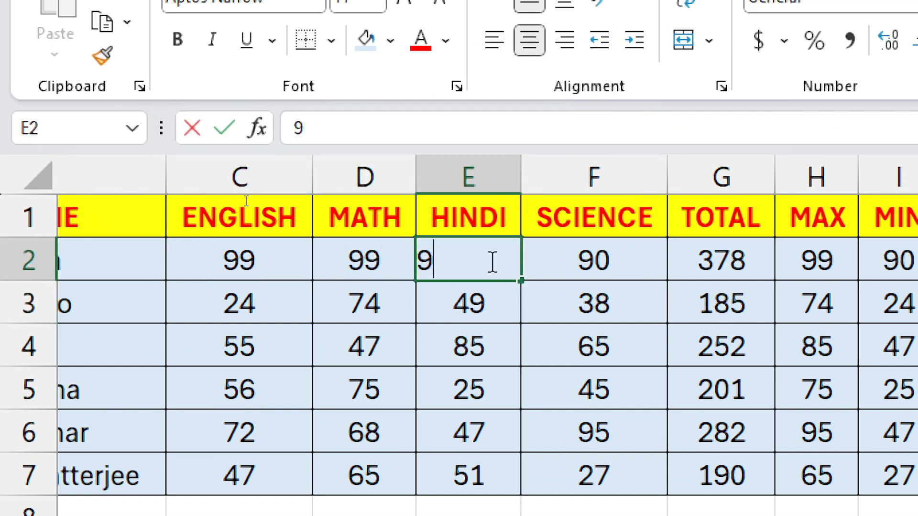
pyautogui.click(782, 267)
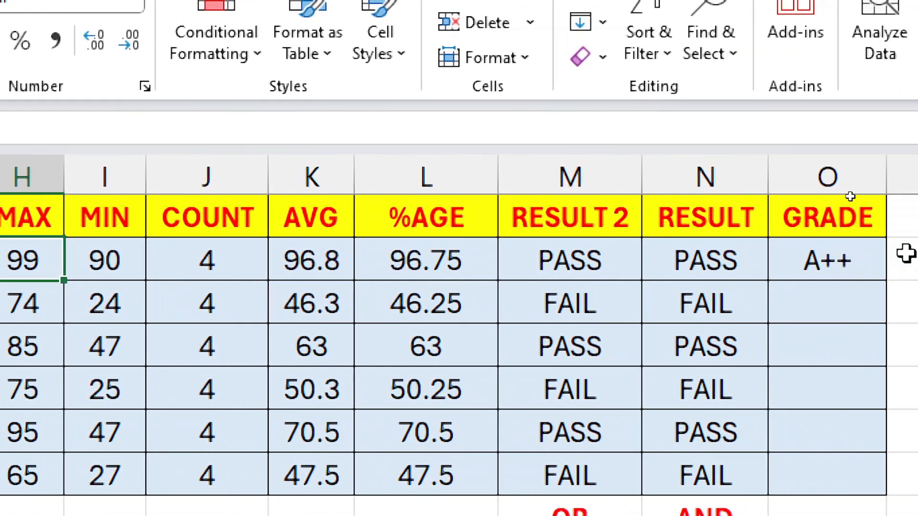
# Fill the O2 grade formula down the GRADE column and delete the surplus results in O8:O12 below the table.
pyautogui.click(863, 271)
pyautogui.doubleClick(888, 283)
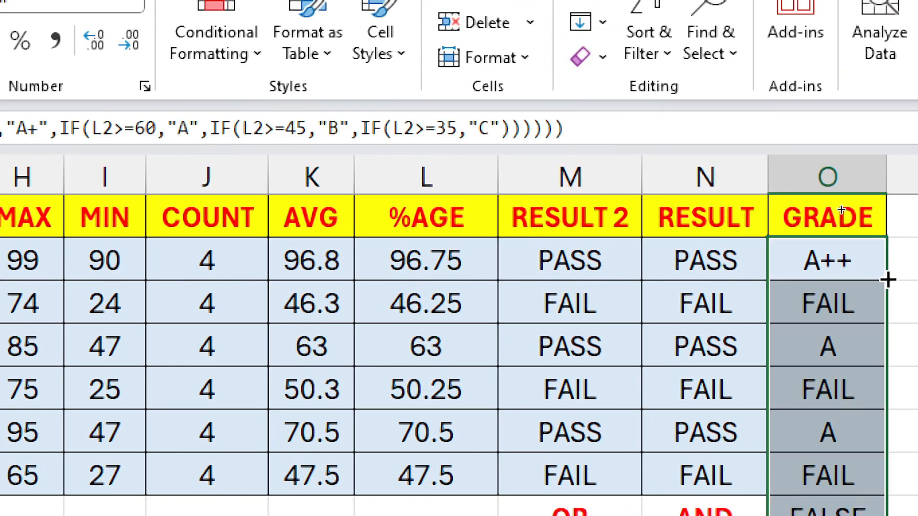
pyautogui.moveTo(811, 329); pyautogui.dragTo(820, 415)
pyautogui.press('Delete')
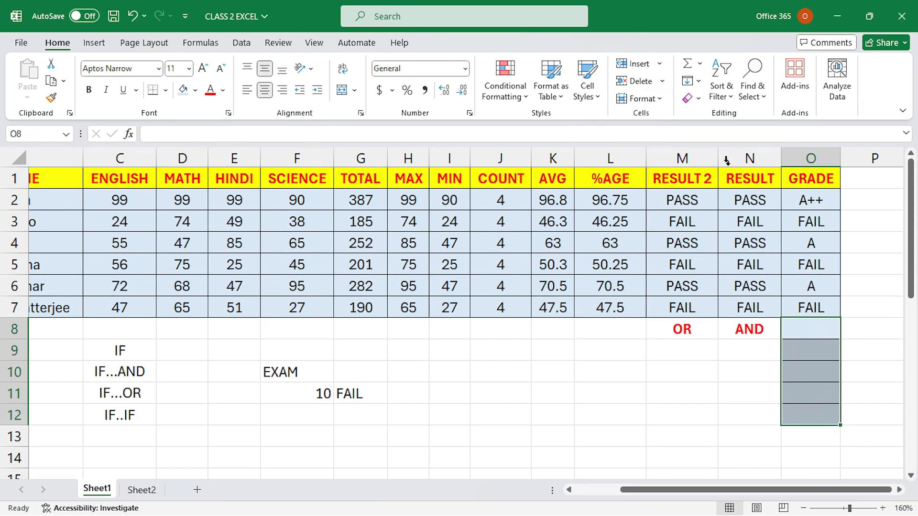
# Clear the leftover fill and border formatting from cells O8:O12.
pyautogui.click(693, 98)
pyautogui.click(746, 136)
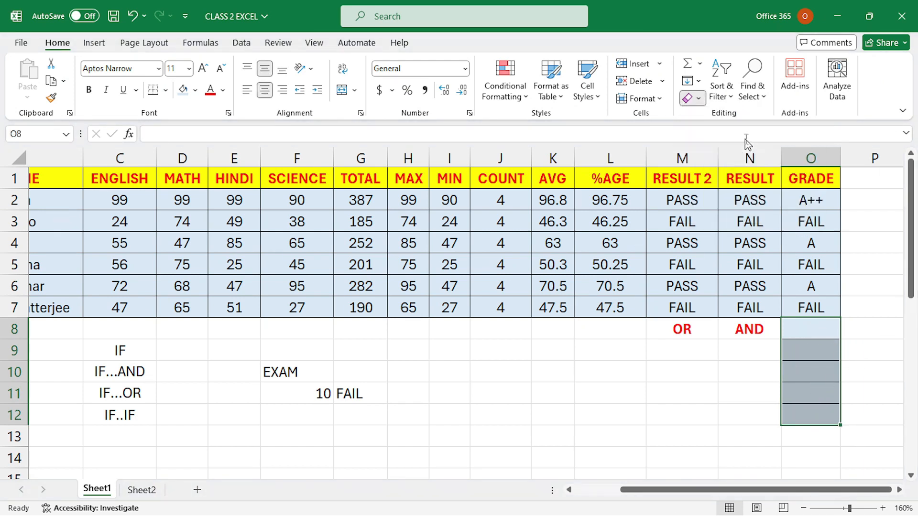
pyautogui.click(896, 308)
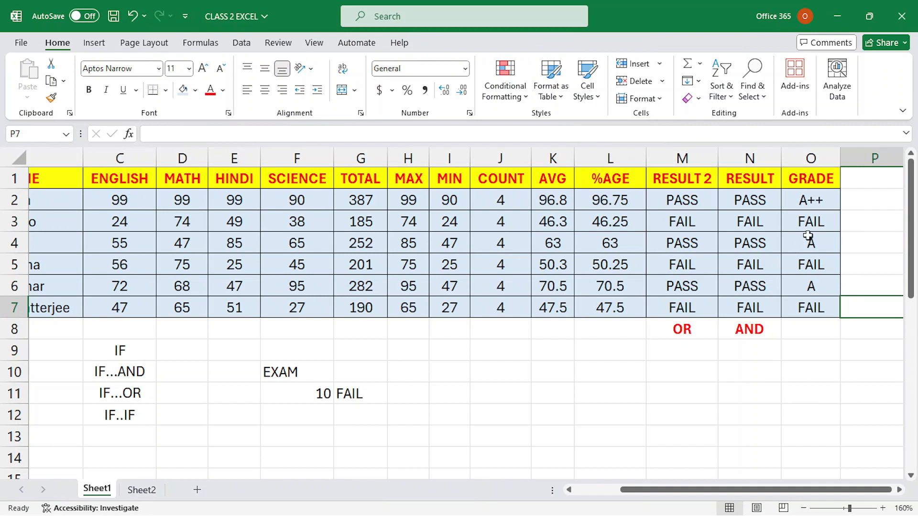
# Review the copied grade formula in O4 and the list of IF variants in C9:C12.
pyautogui.click(807, 238)
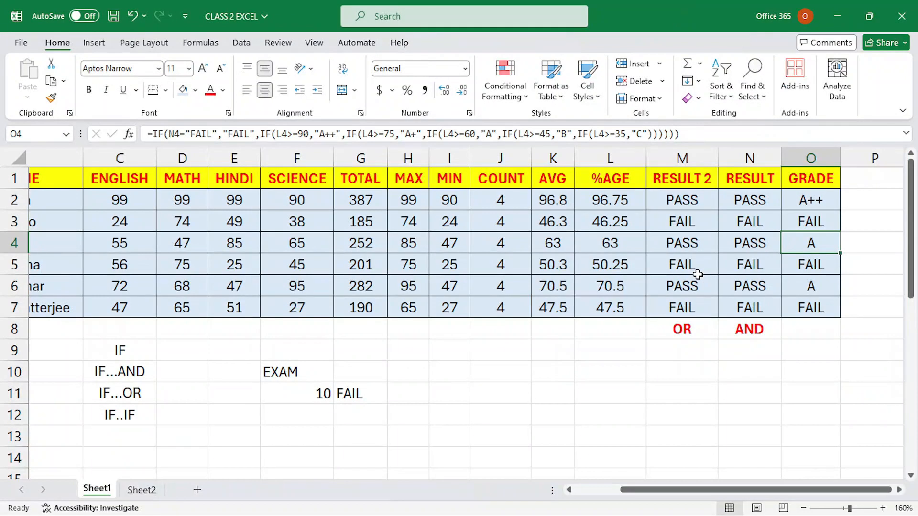
pyautogui.moveTo(137, 354); pyautogui.dragTo(136, 414)
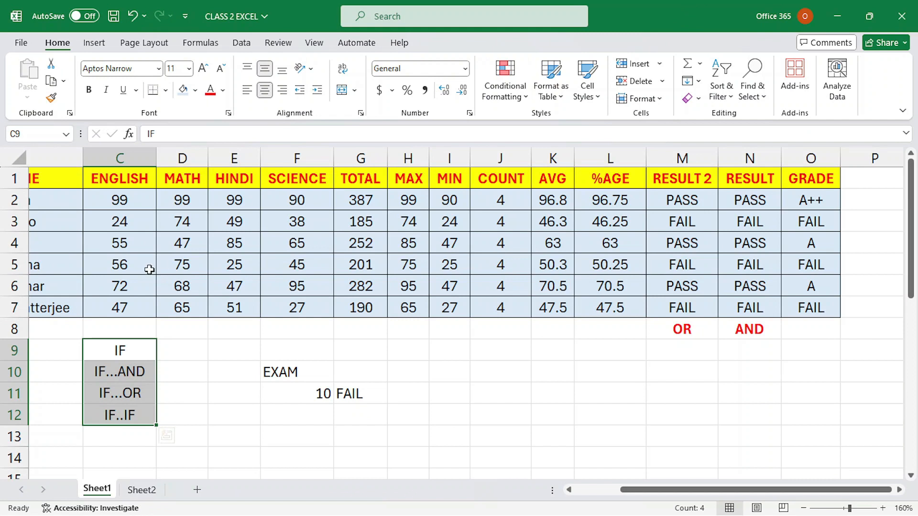
# Enter 689 as the row 5 ENGLISH mark in C5.
pyautogui.click(132, 267)
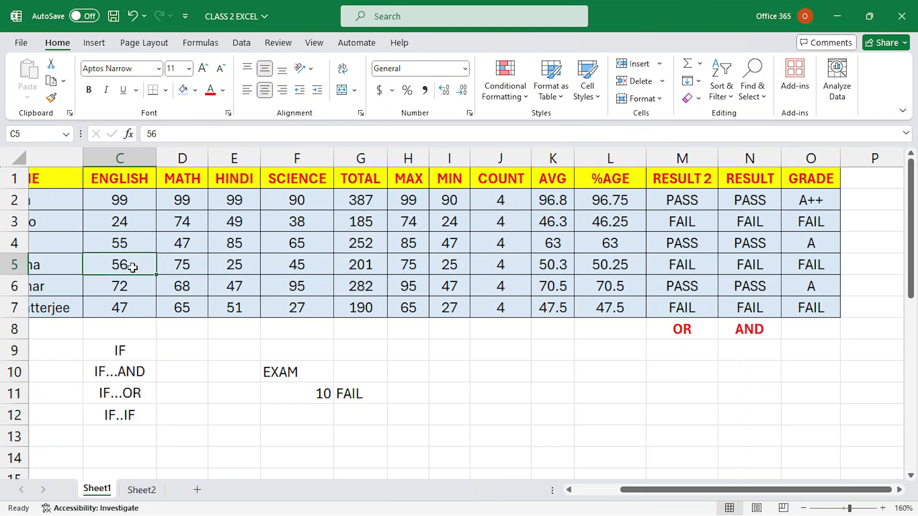
pyautogui.write('45')
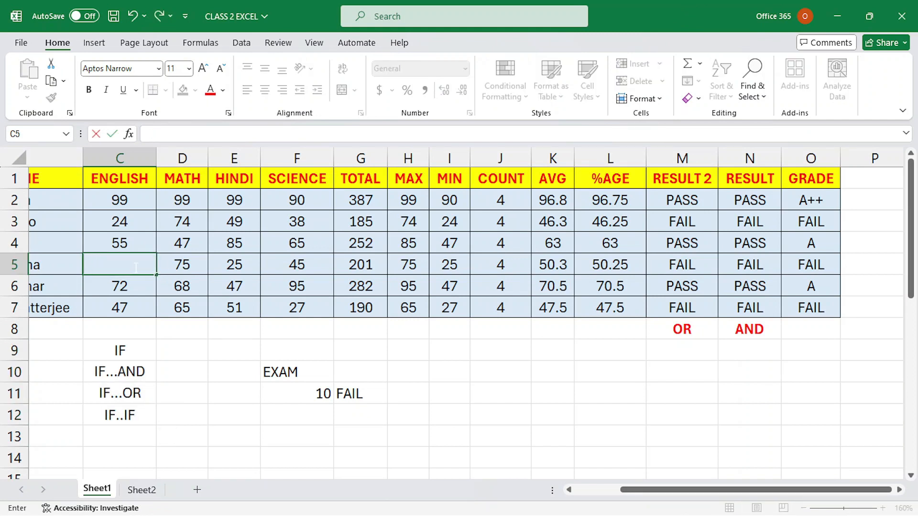
pyautogui.write('89')
# Set the row 5 HINDI mark in E5 to 86.
pyautogui.click(221, 263)
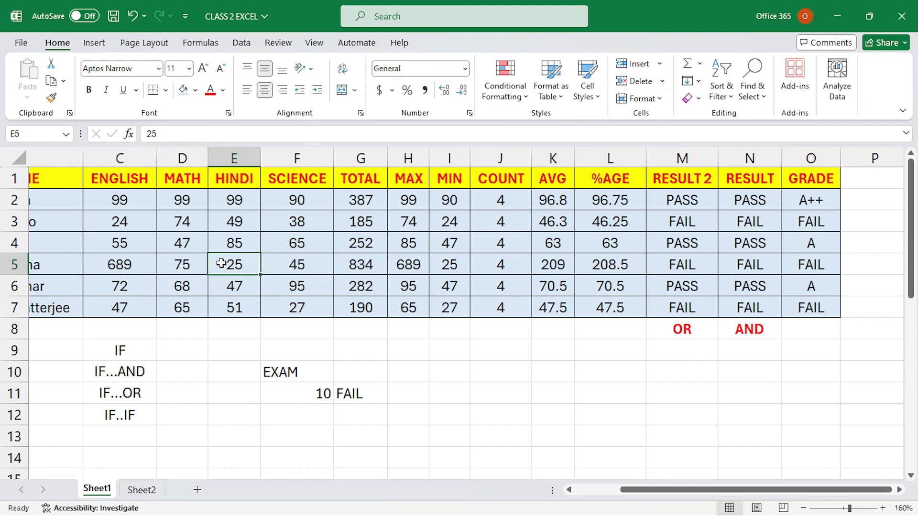
pyautogui.write('86')
pyautogui.click(296, 263)
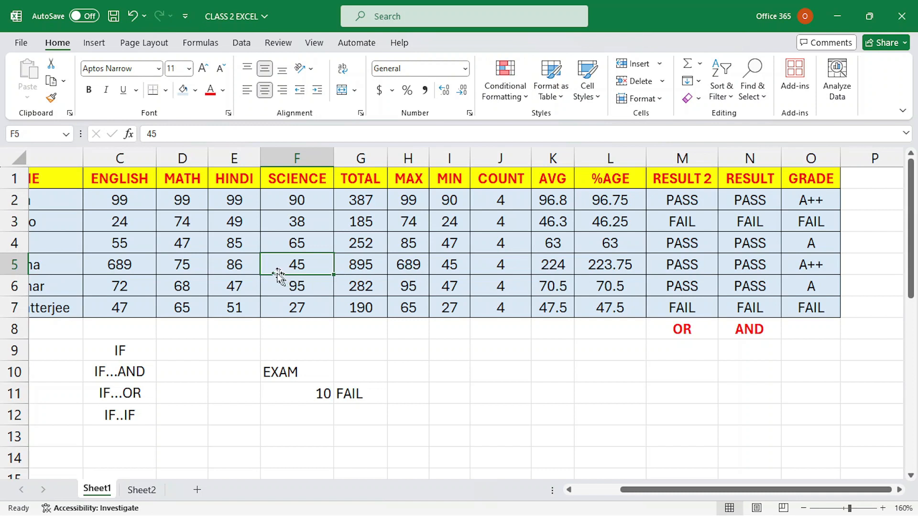
# Correct the row 5 ENGLISH mark in C5 to 86.
pyautogui.click(136, 265)
pyautogui.write('86')
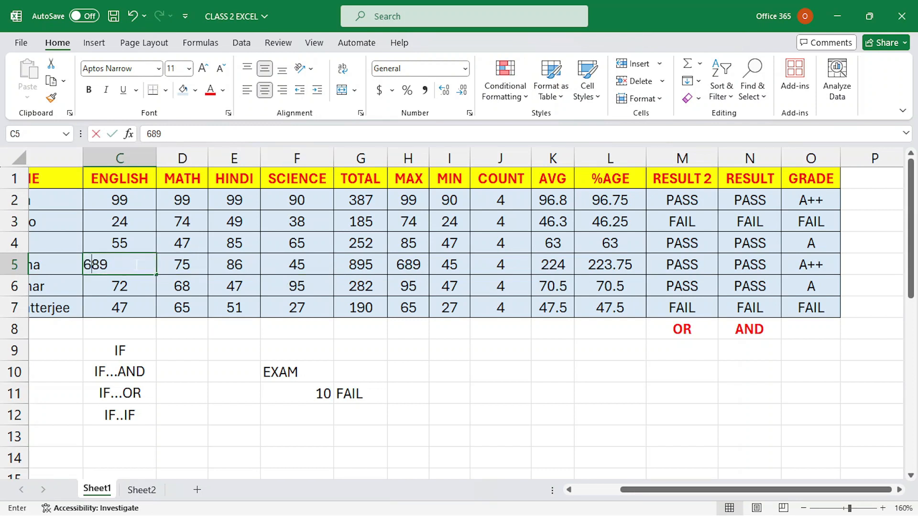
pyautogui.click(241, 252)
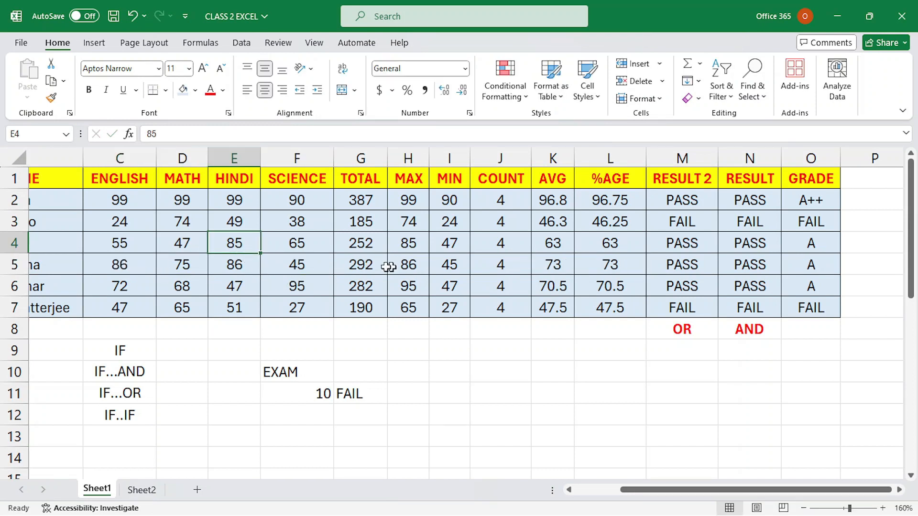
# Set the row 5 ENGLISH mark in C5 to 90 and the SCIENCE mark in F5 to 86.
pyautogui.click(130, 269)
pyautogui.write('90')
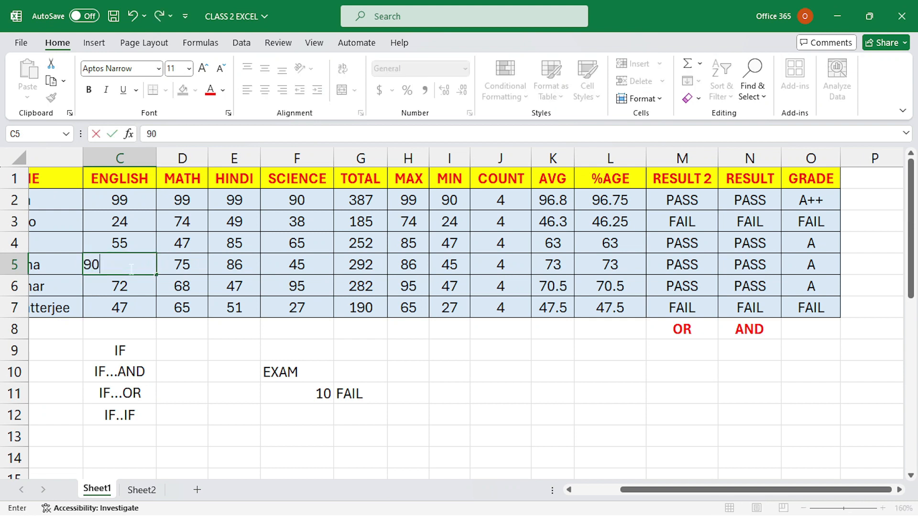
pyautogui.click(278, 239)
pyautogui.click(286, 261)
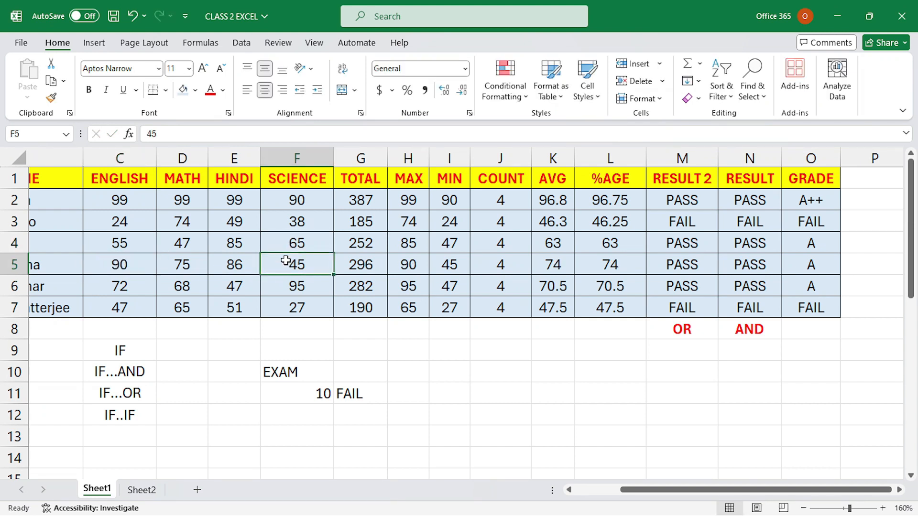
pyautogui.write('9')
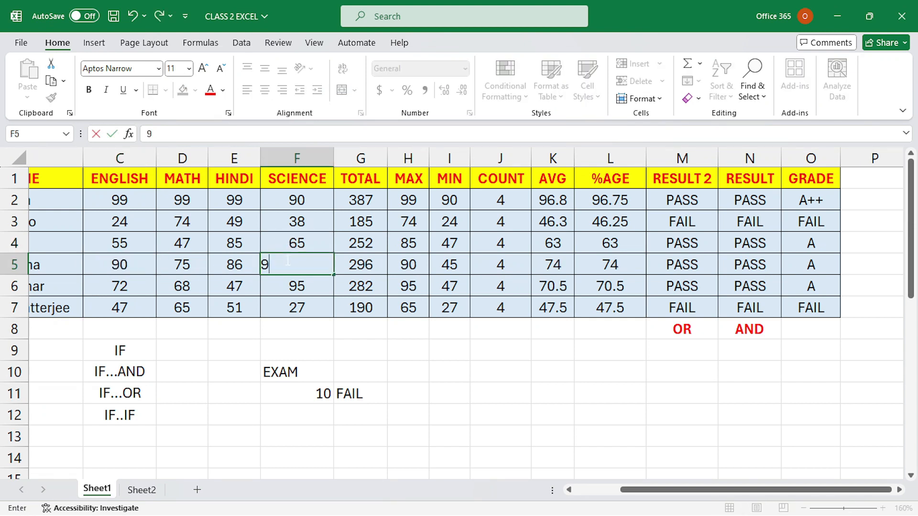
pyautogui.write('6')
pyautogui.click(347, 227)
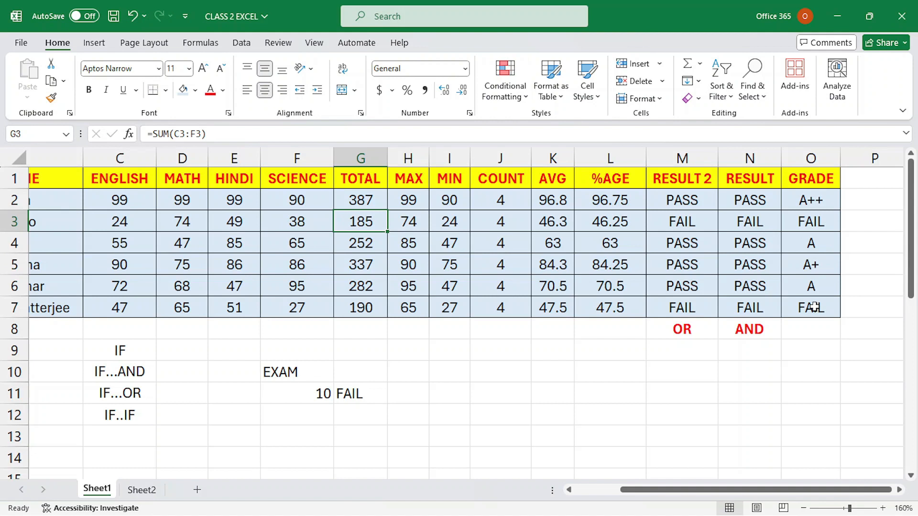
# Label cell O8 below the GRADE column "IF..IF" and select the list of IF variants in C9:C12.
pyautogui.click(812, 337)
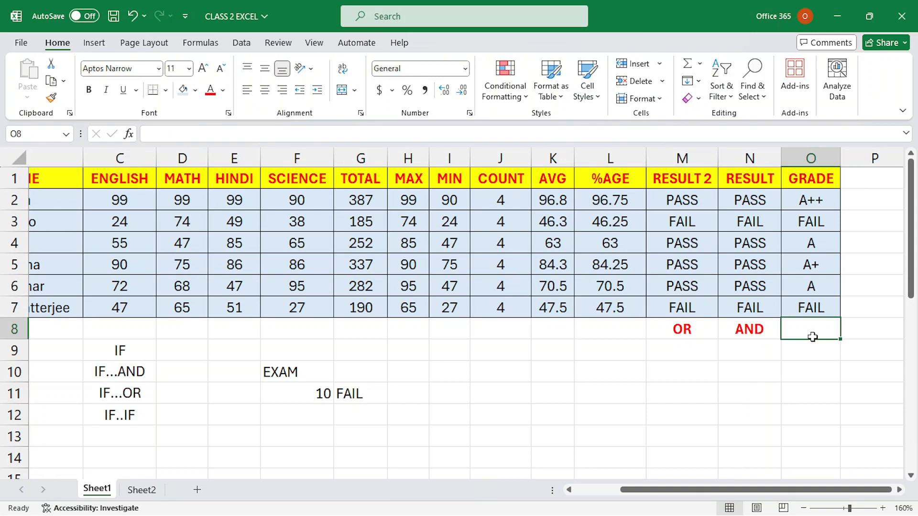
pyautogui.write('IF..IF')
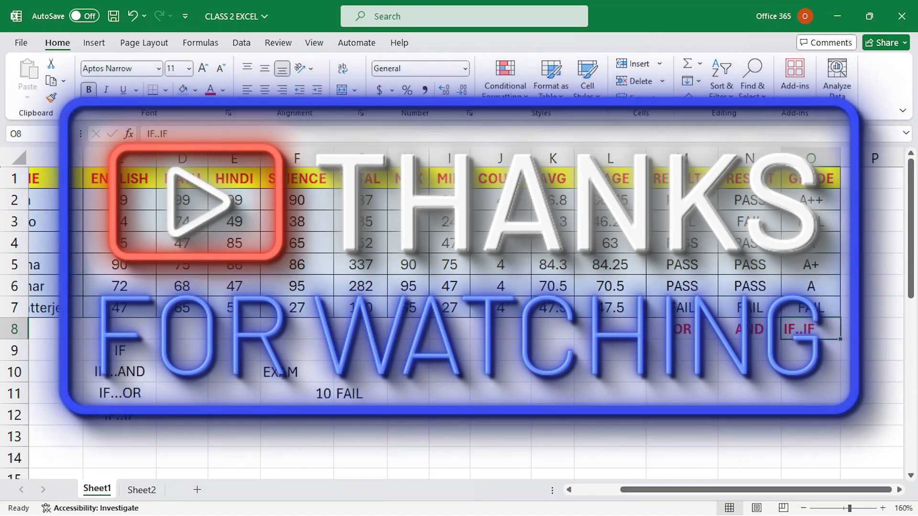
pyautogui.click(99, 353)
pyautogui.moveTo(99, 353); pyautogui.dragTo(120, 414)
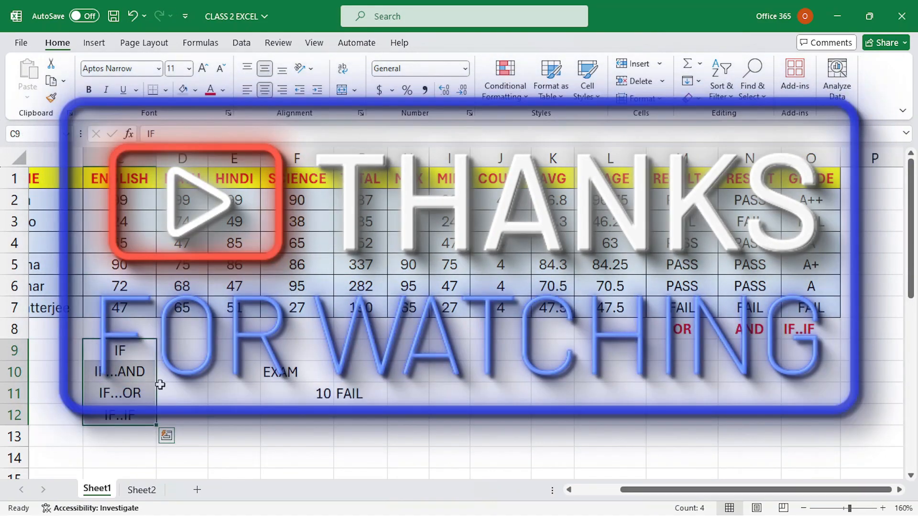